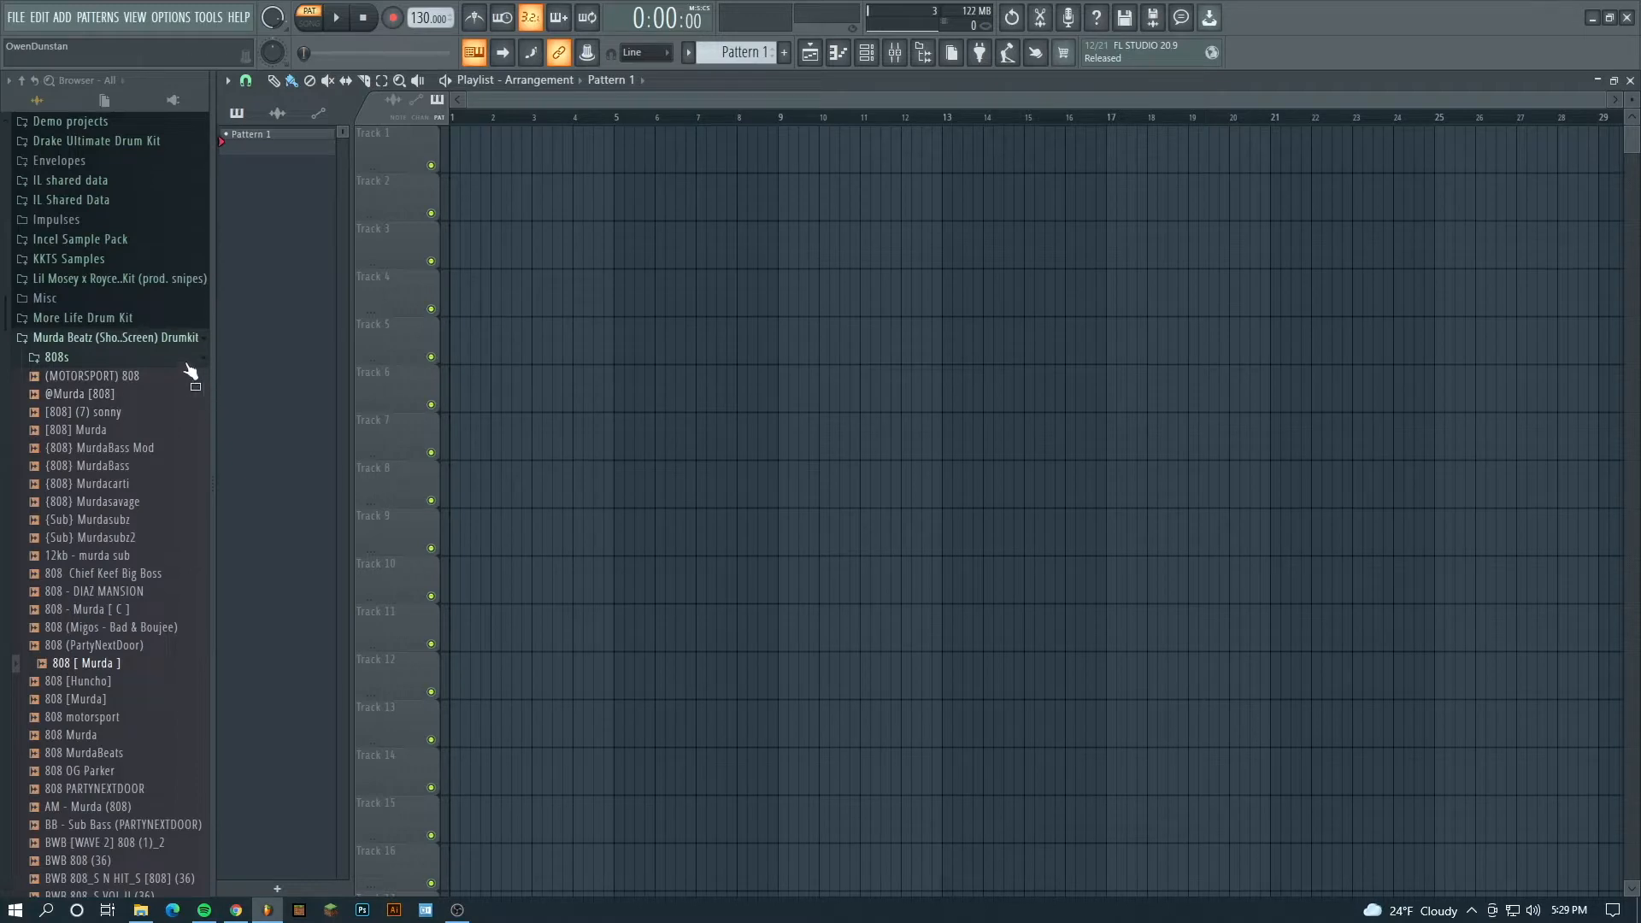
- Add a GMS synth channel to the channel rack and open its presets library
click(866, 53)
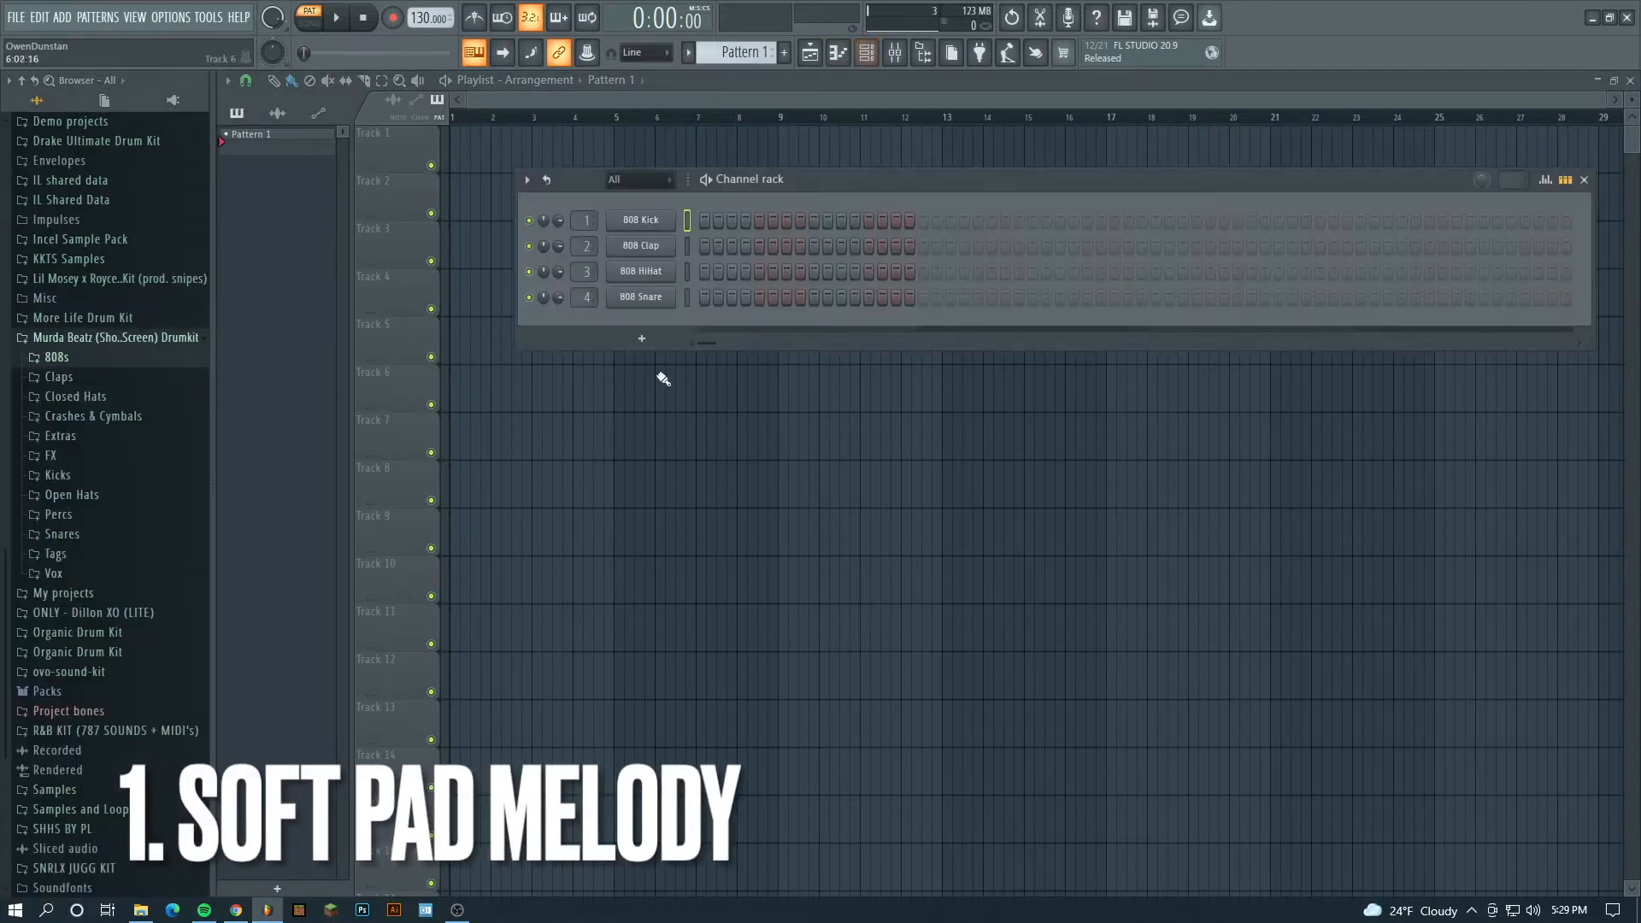
click(639, 342)
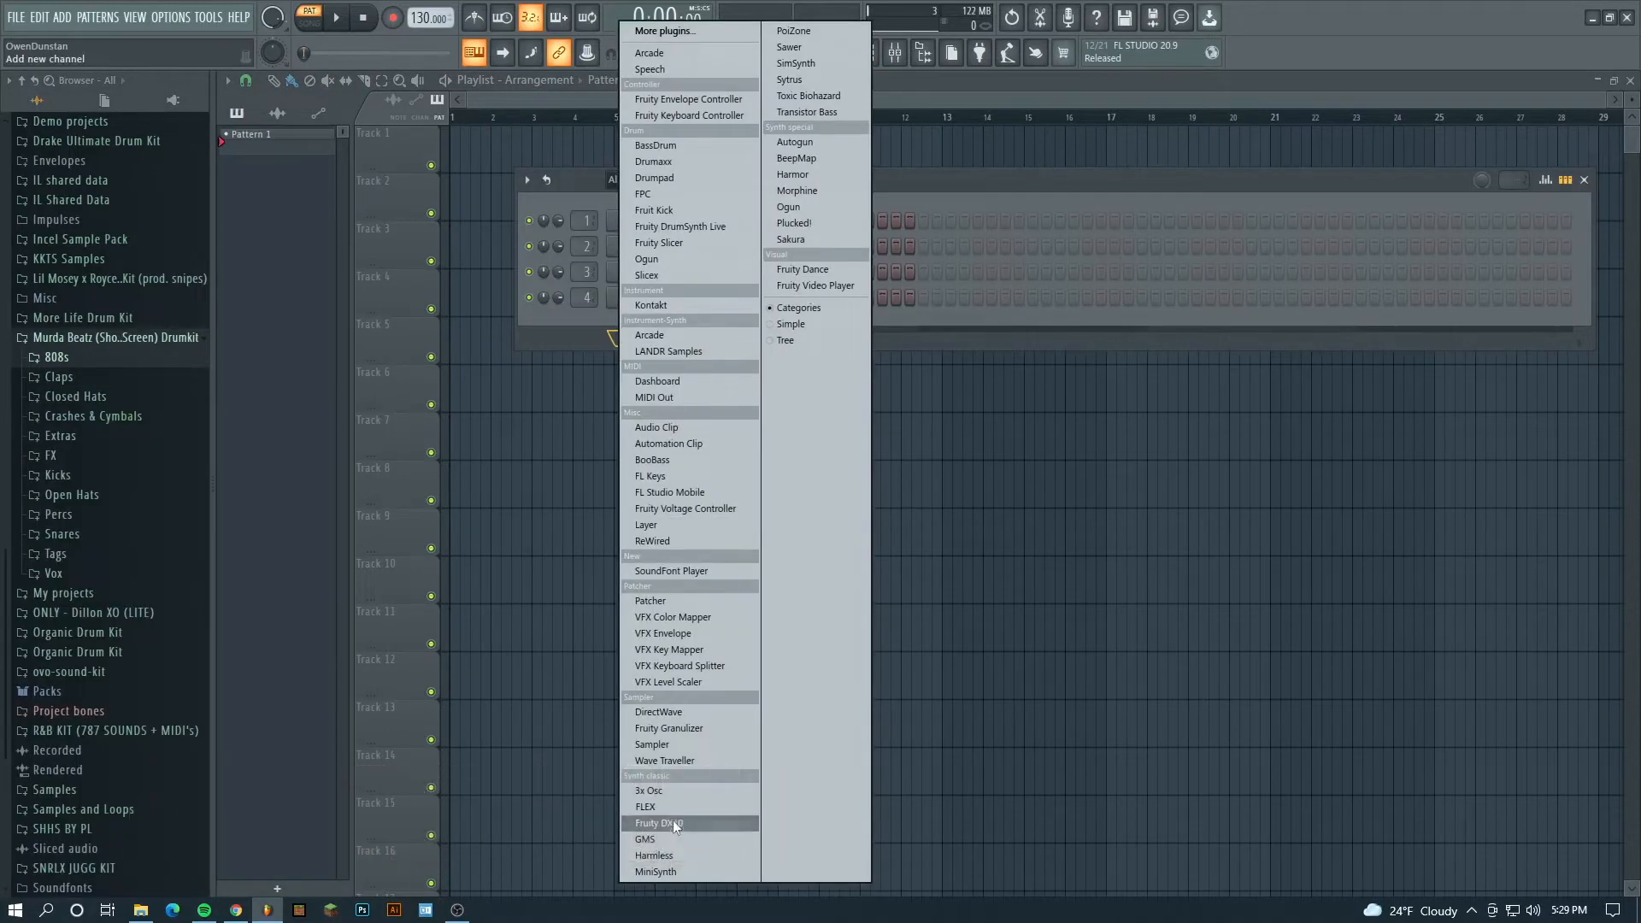
click(670, 838)
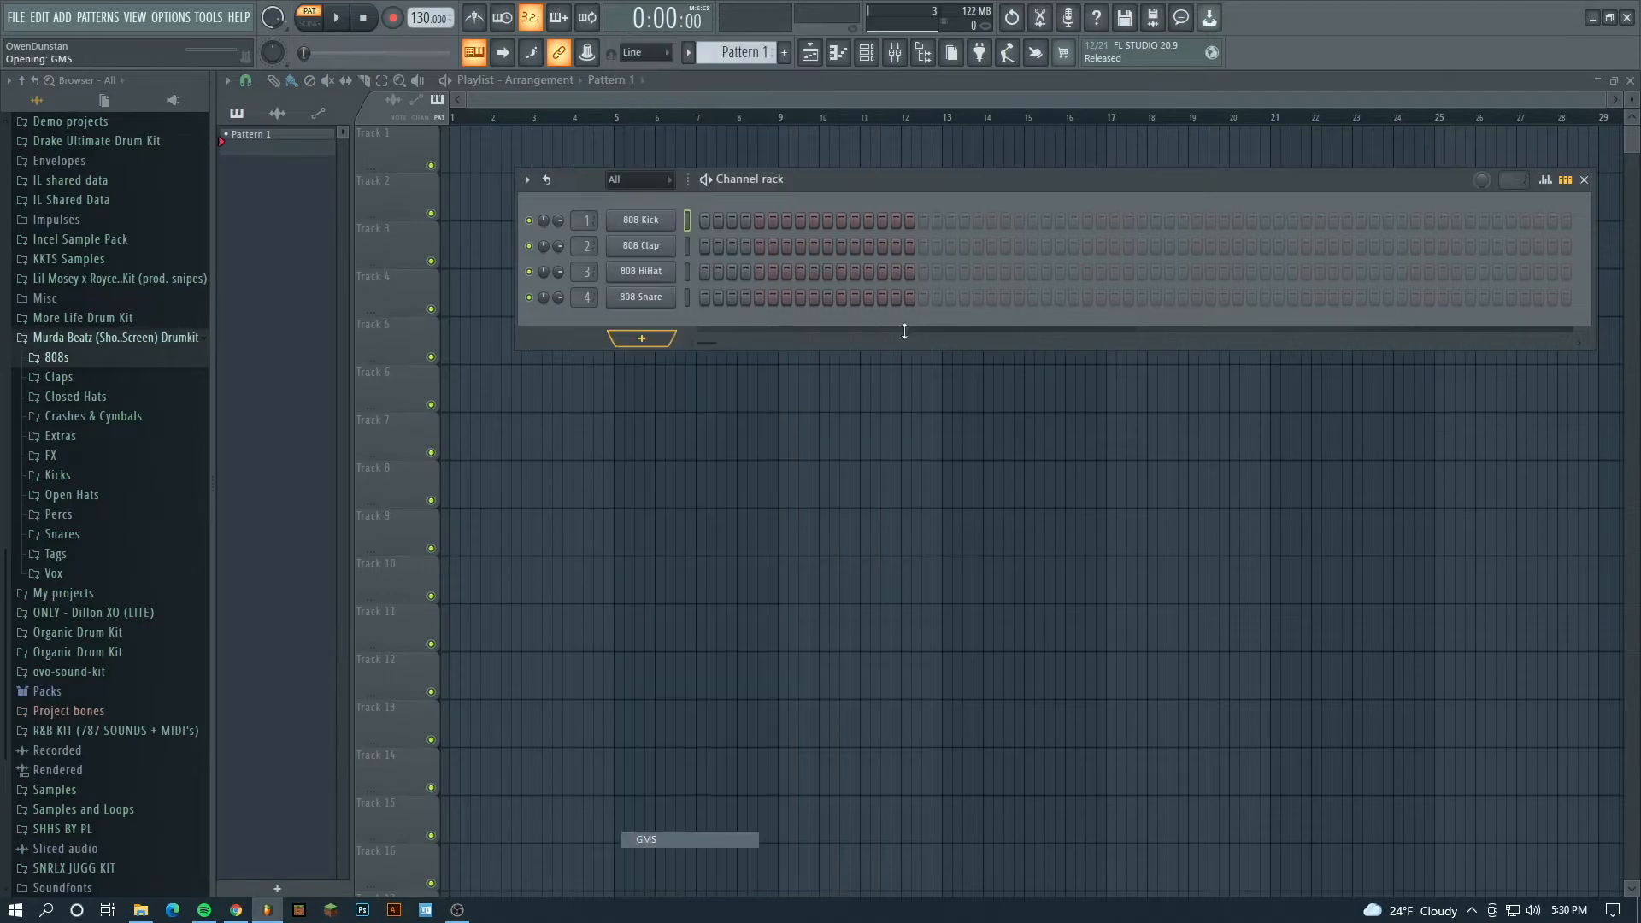
drag(690, 255, 716, 257)
click(605, 420)
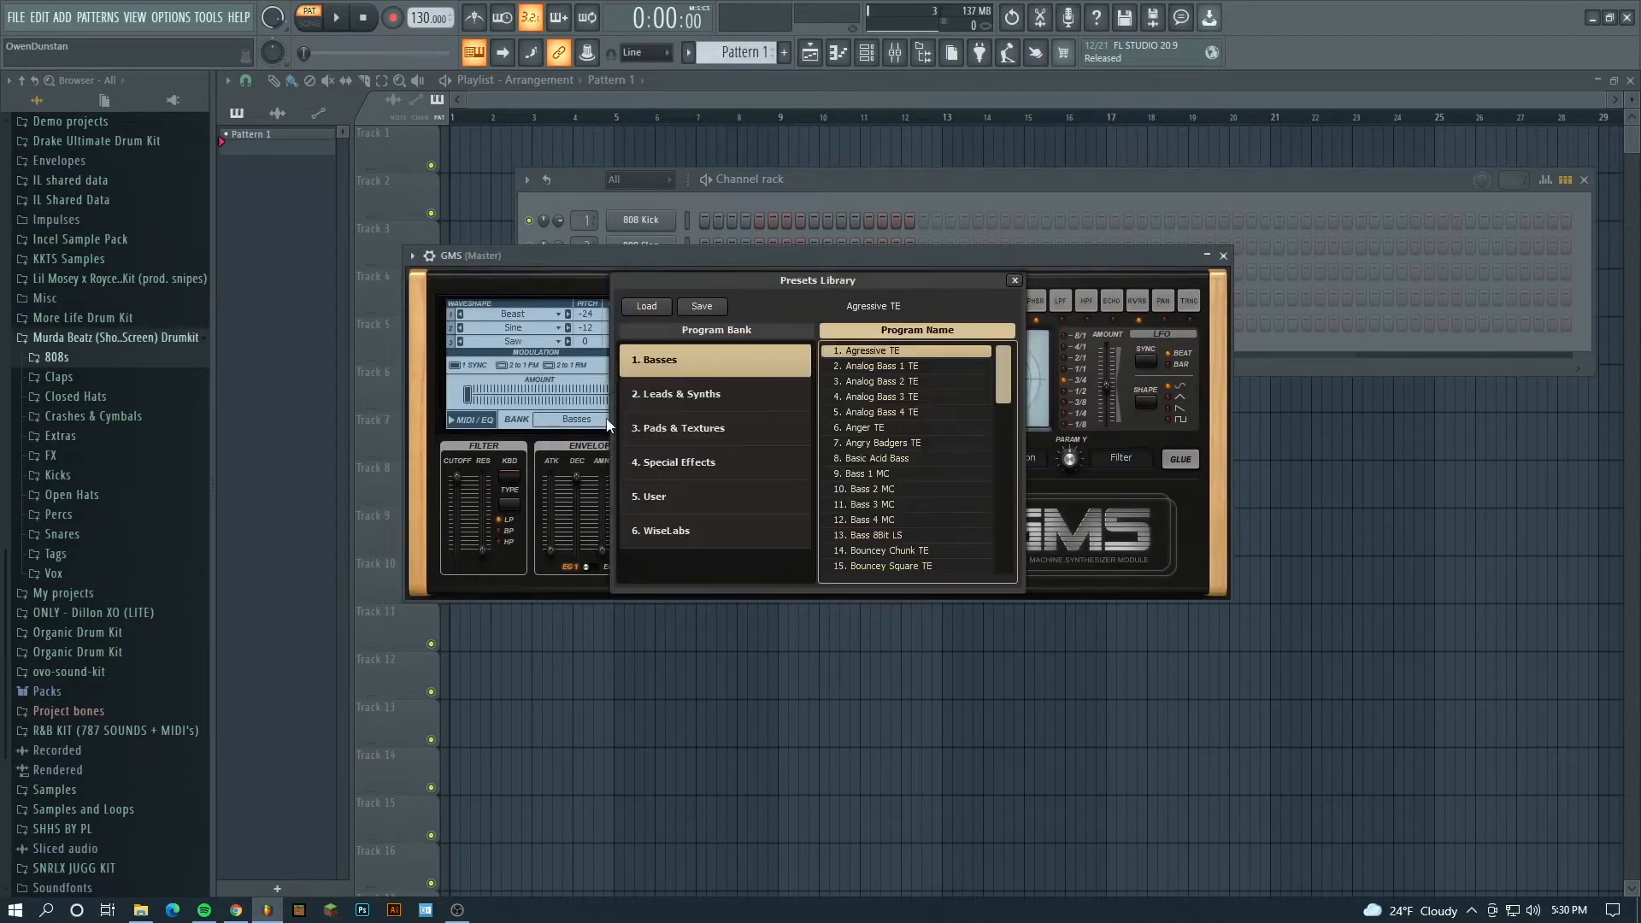
- Load the Pad 1 MC preset from the Pads & Textures bank and slightly lower the filter cutoff
click(666, 495)
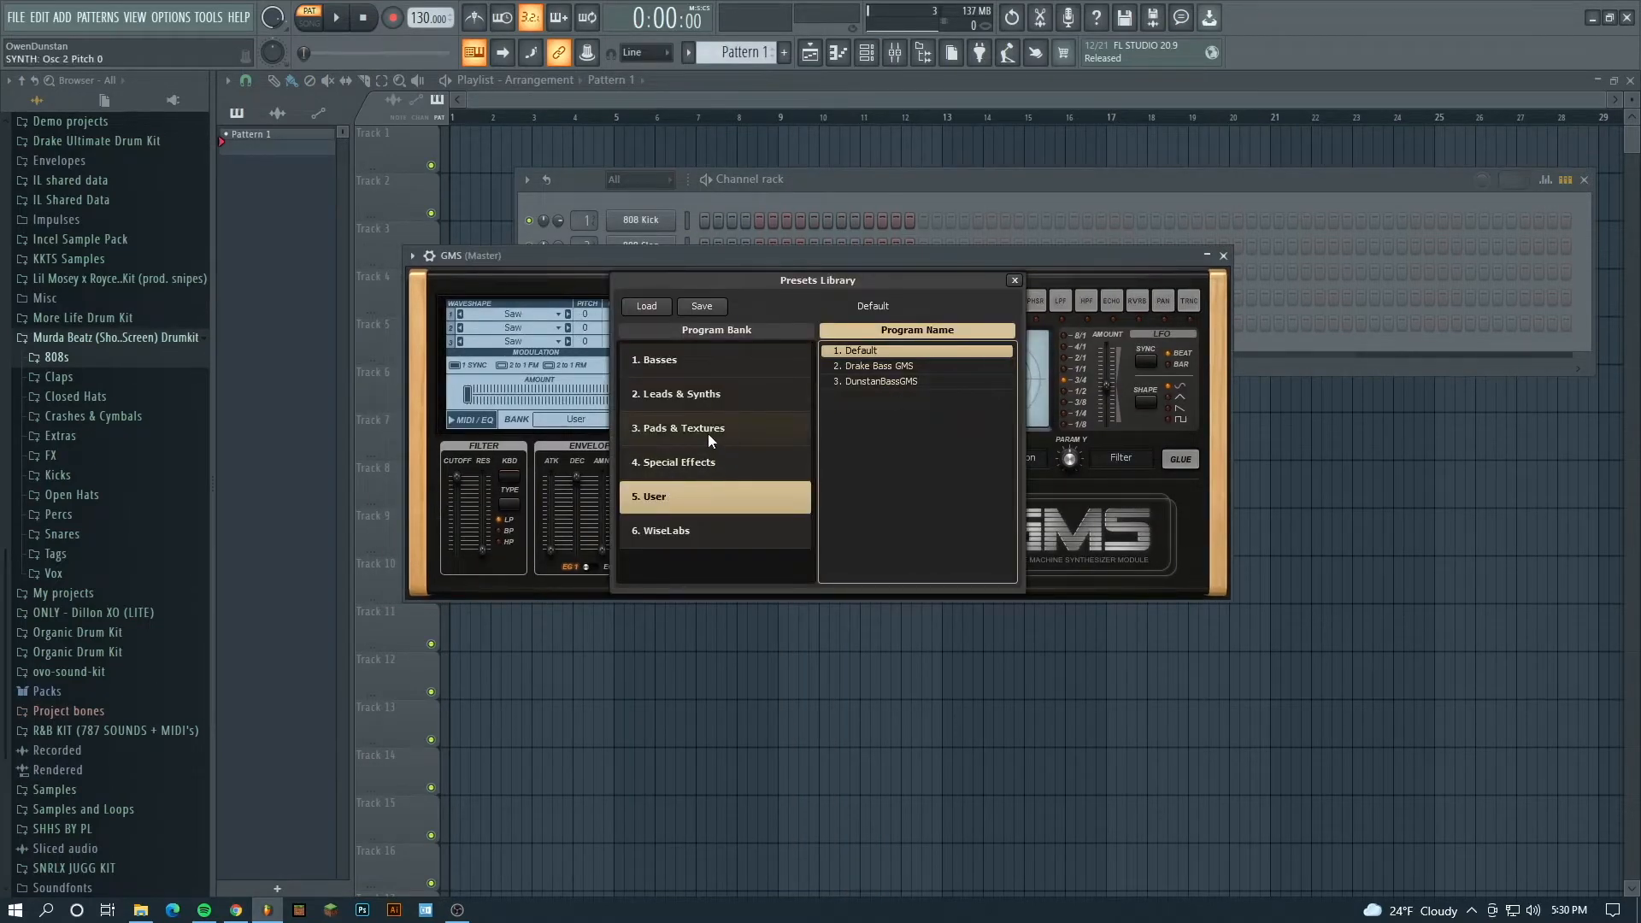
click(709, 433)
scroll(917, 485, down, 2)
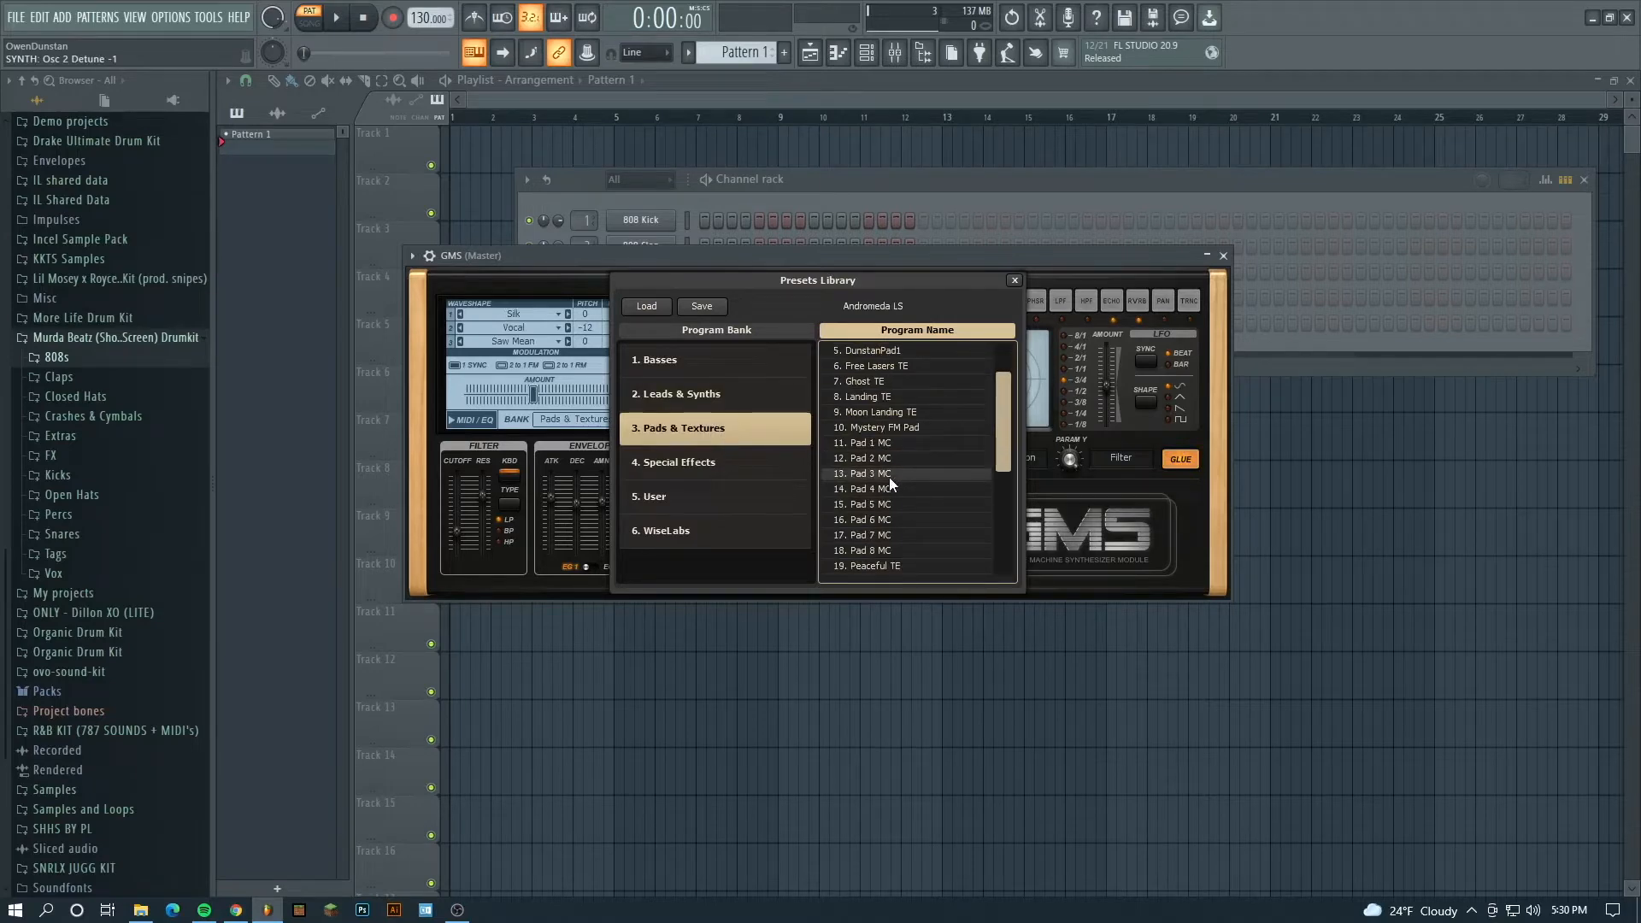
click(889, 475)
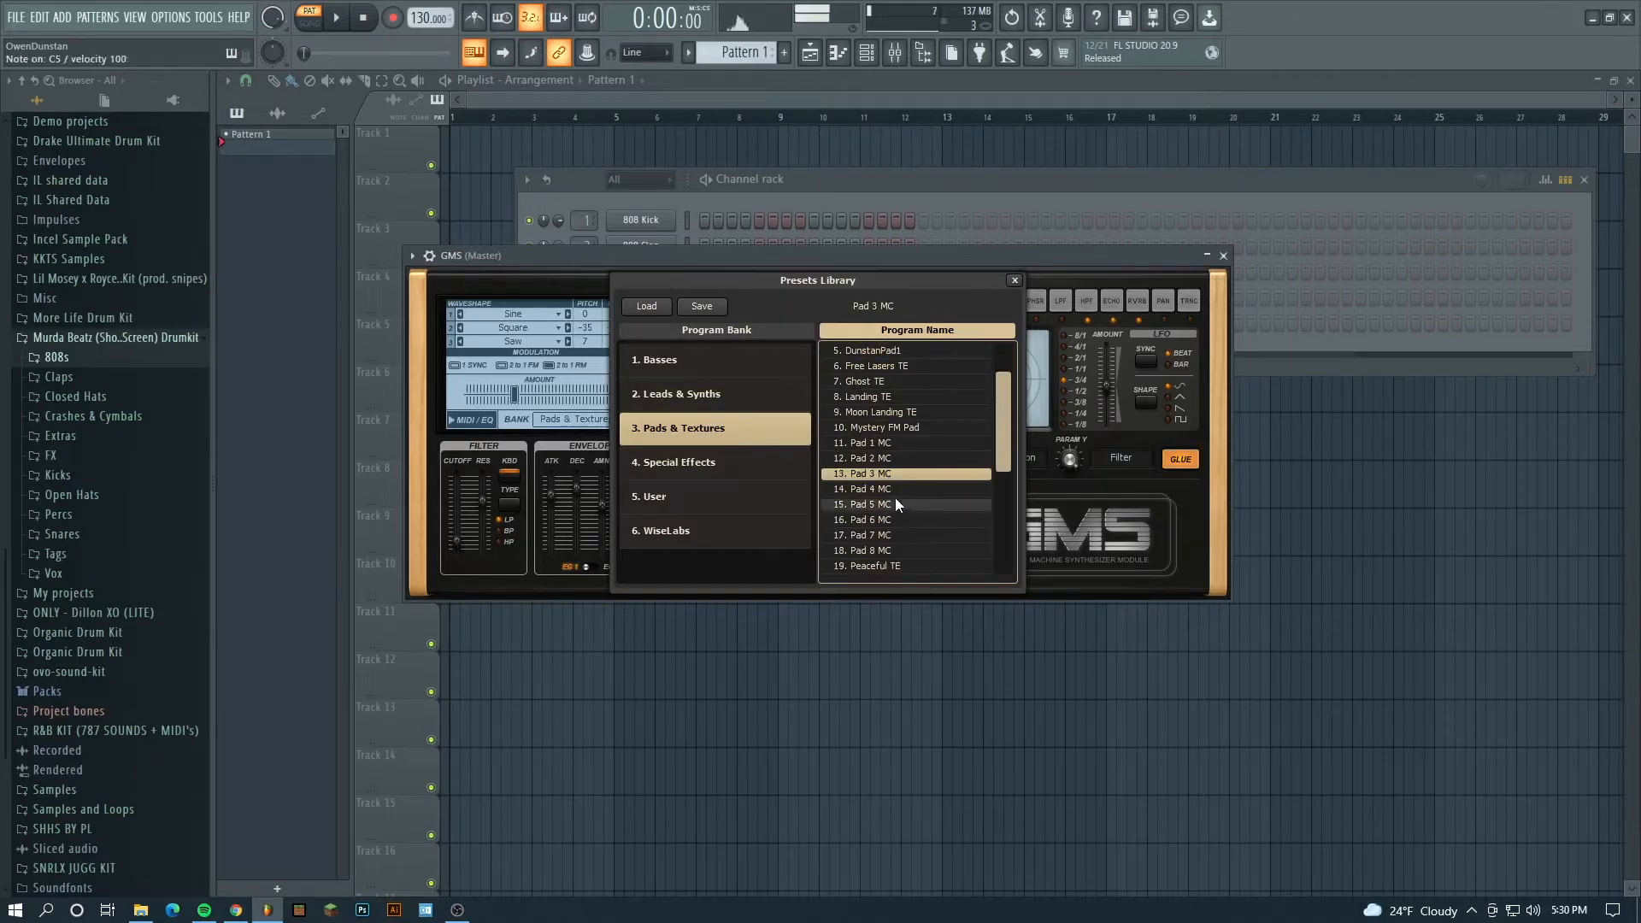
click(888, 505)
click(889, 458)
click(888, 446)
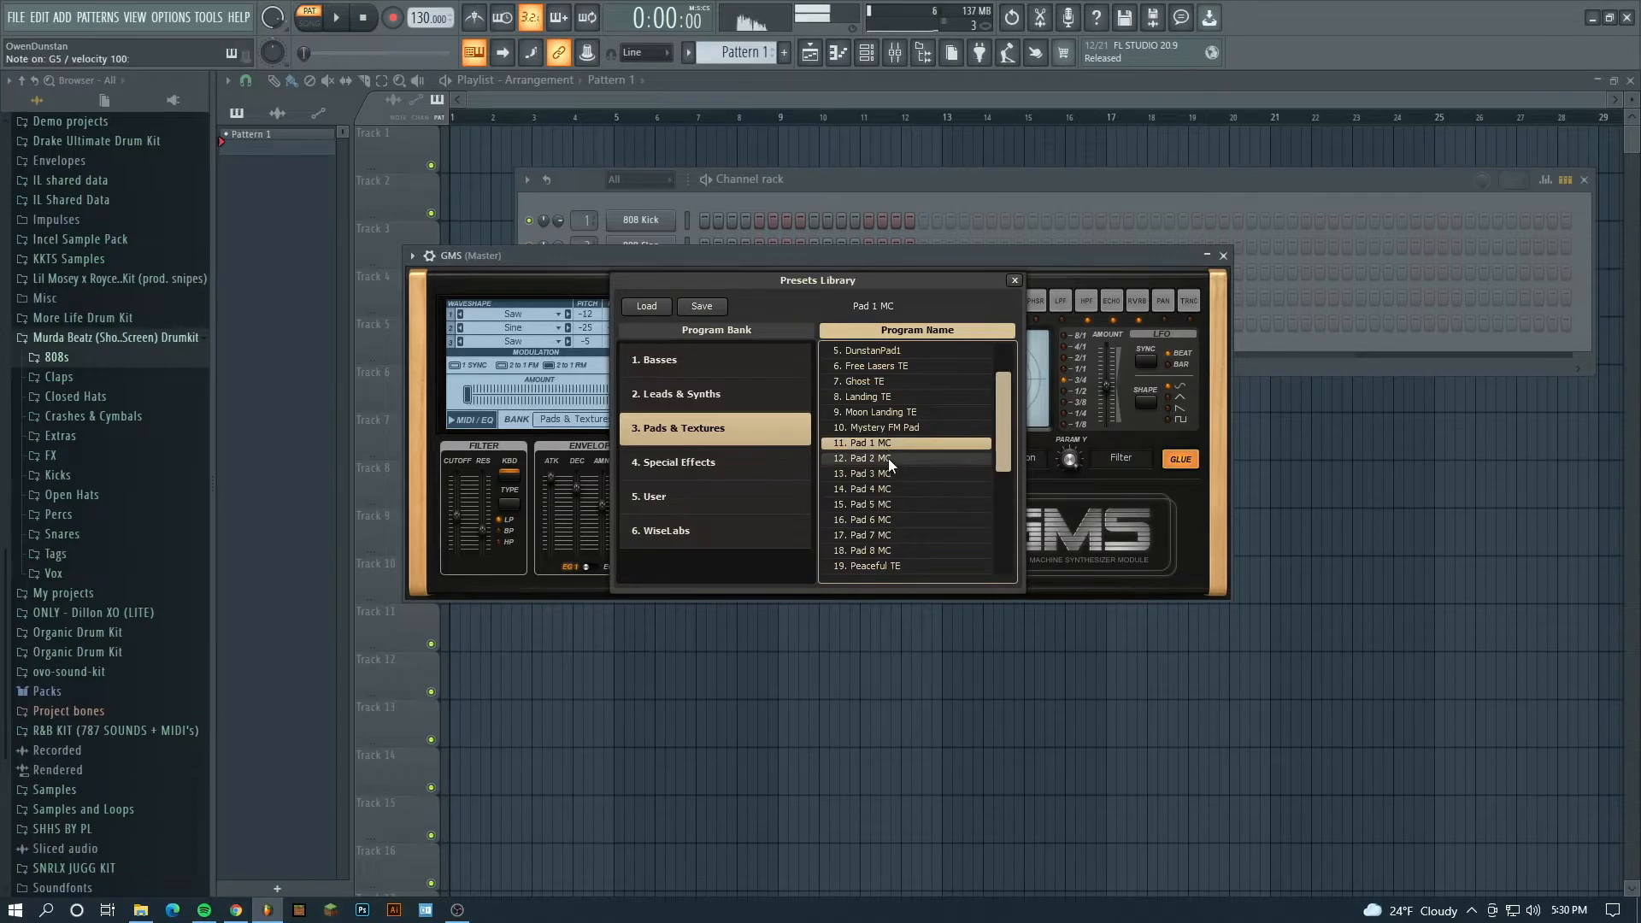
click(1013, 281)
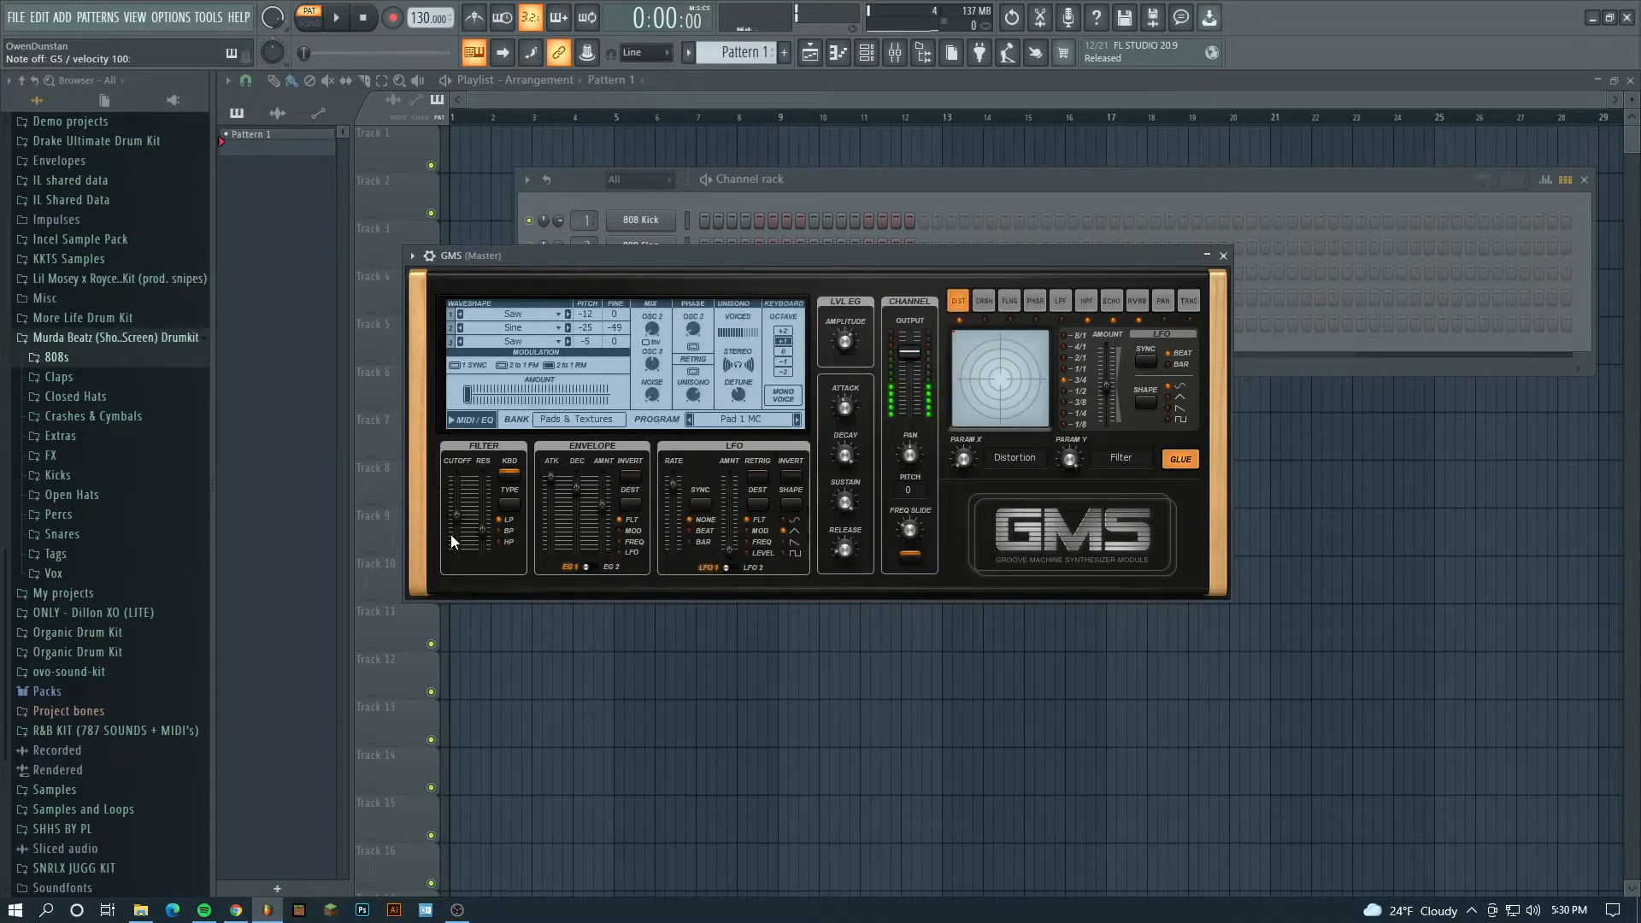
drag(457, 516, 465, 532)
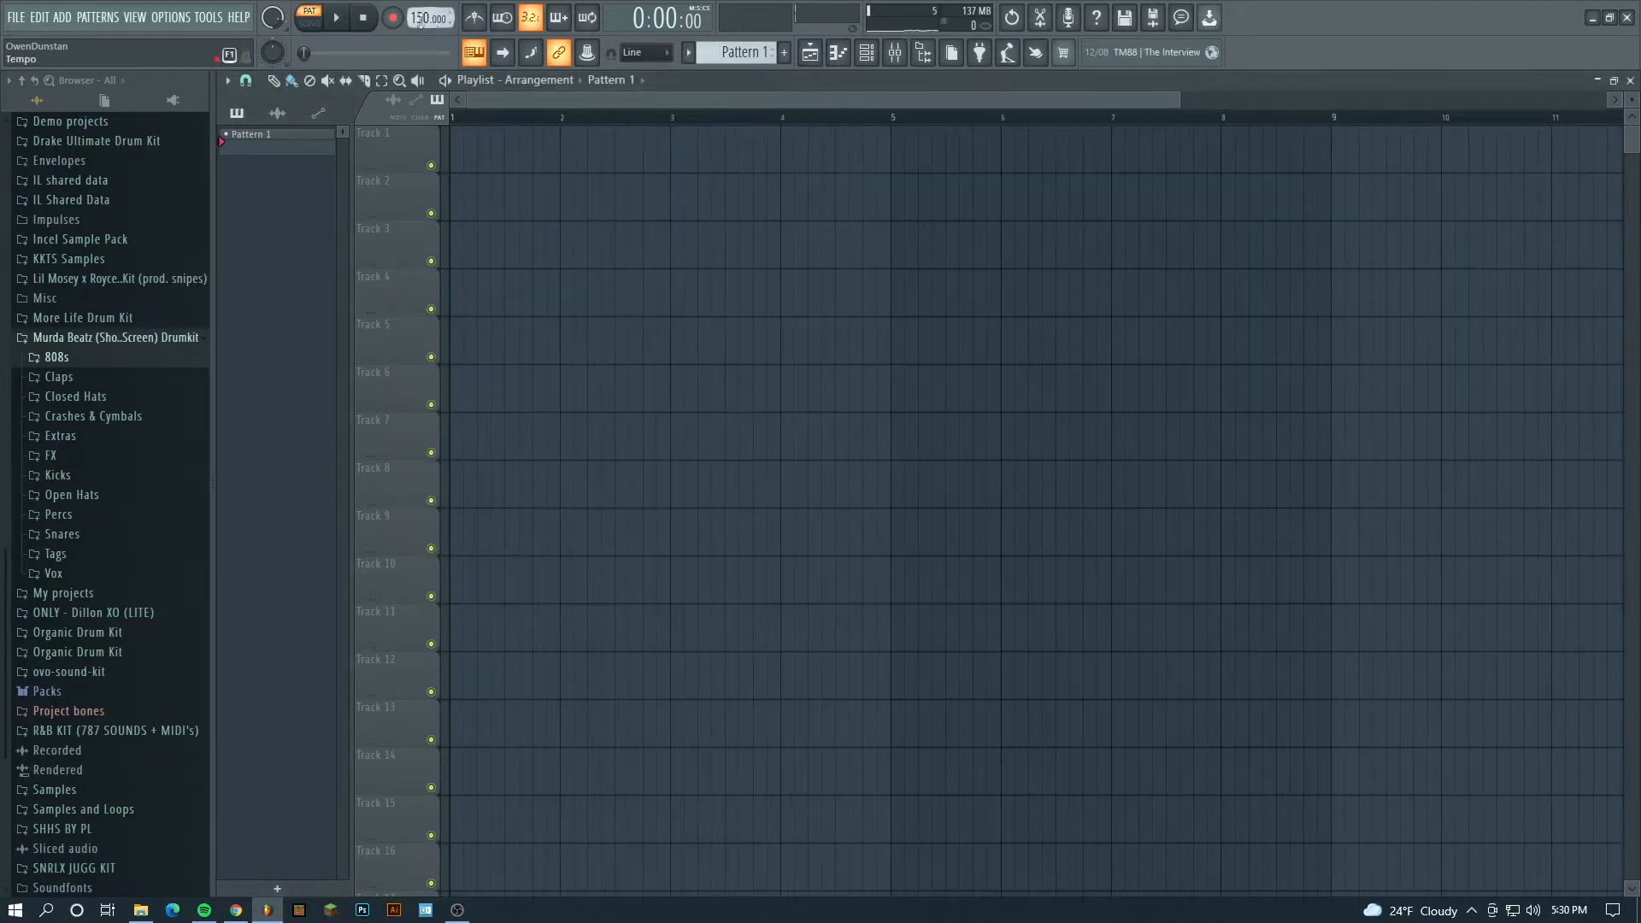
- Set the project tempo to 155 BPM and place Pattern 1 at the start of Track 3
scroll(430, 18, up, 1)
click(486, 243)
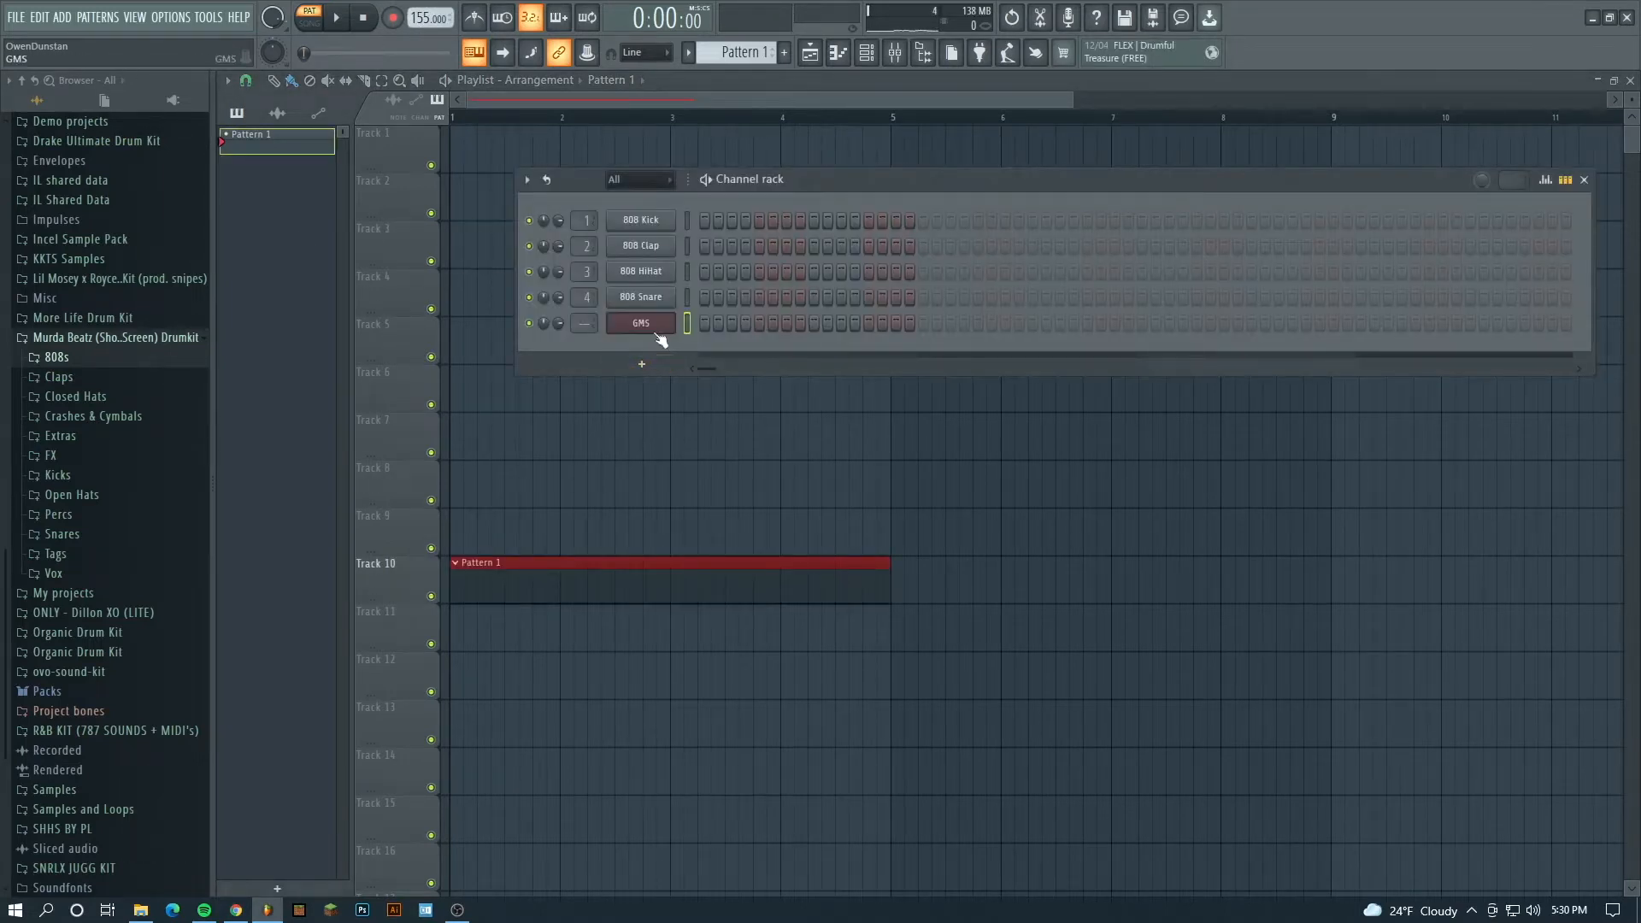
- Stamp a one-bar Major 7th chord rooted on A#4 at the start of the GMS channel's piano roll
right_click(662, 326)
click(715, 321)
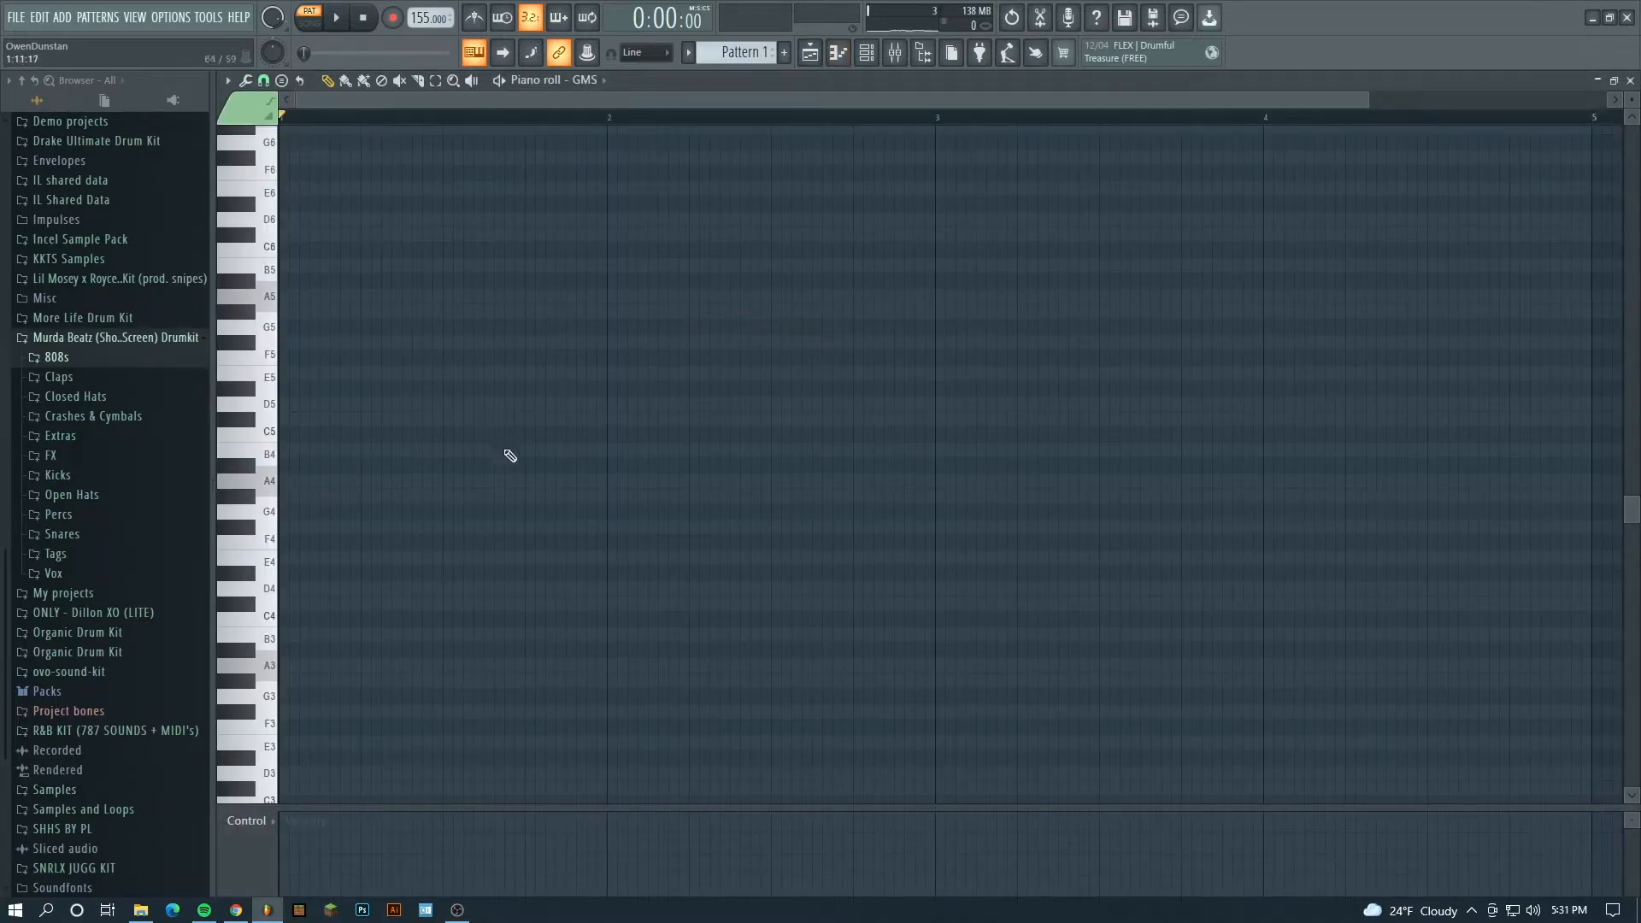
click(281, 80)
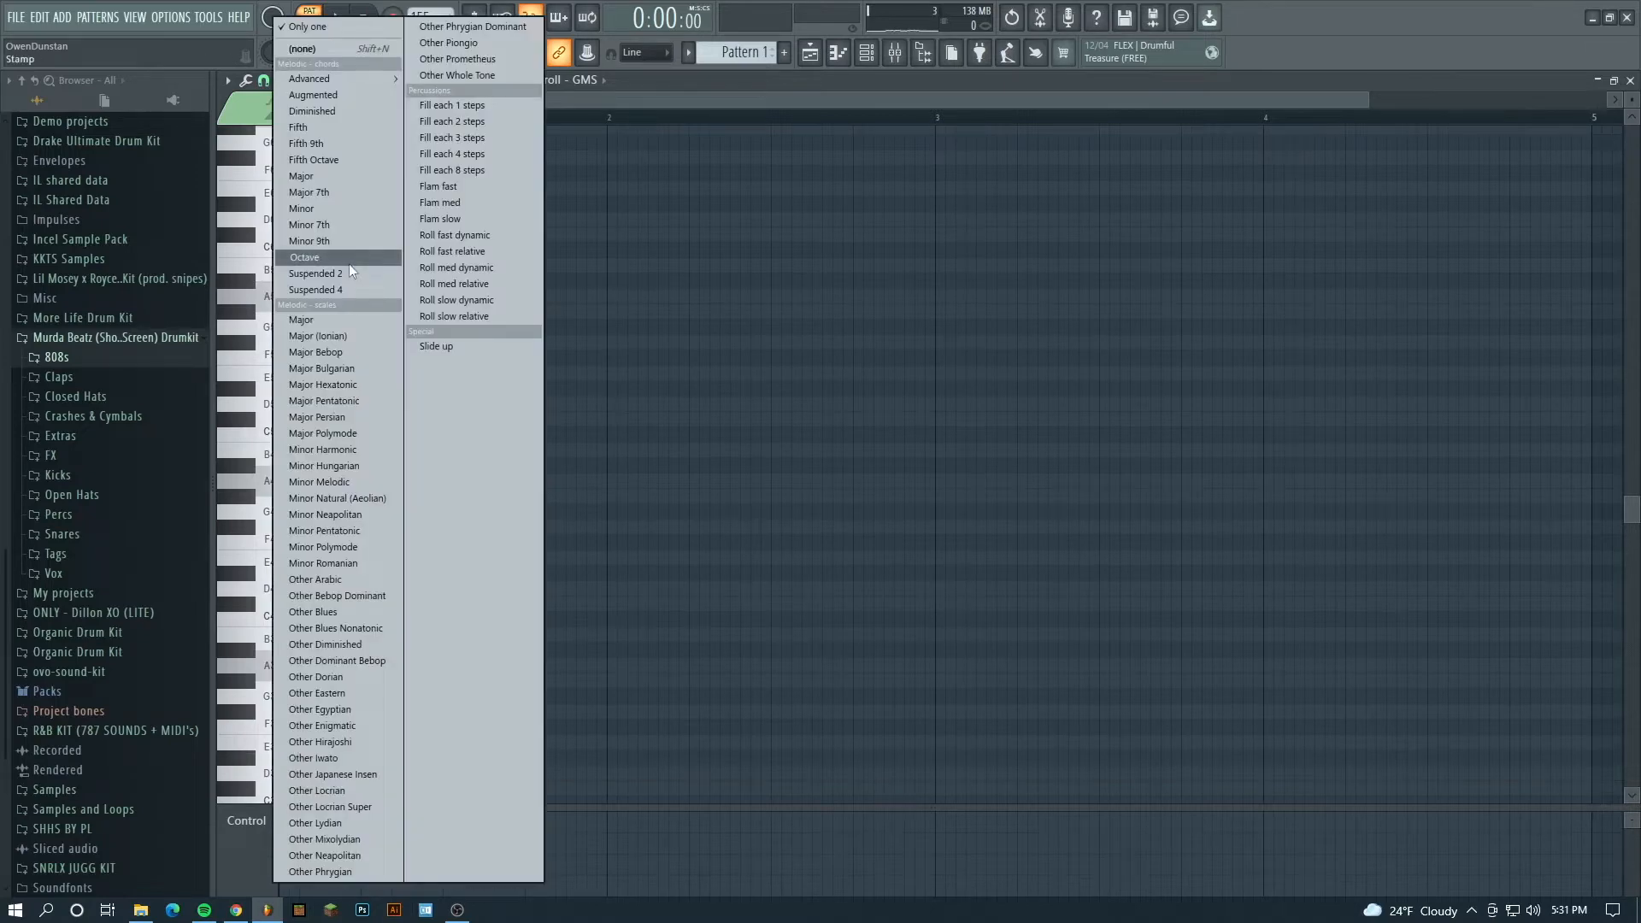
click(335, 190)
click(324, 499)
drag(324, 506, 257, 521)
drag(336, 439, 631, 428)
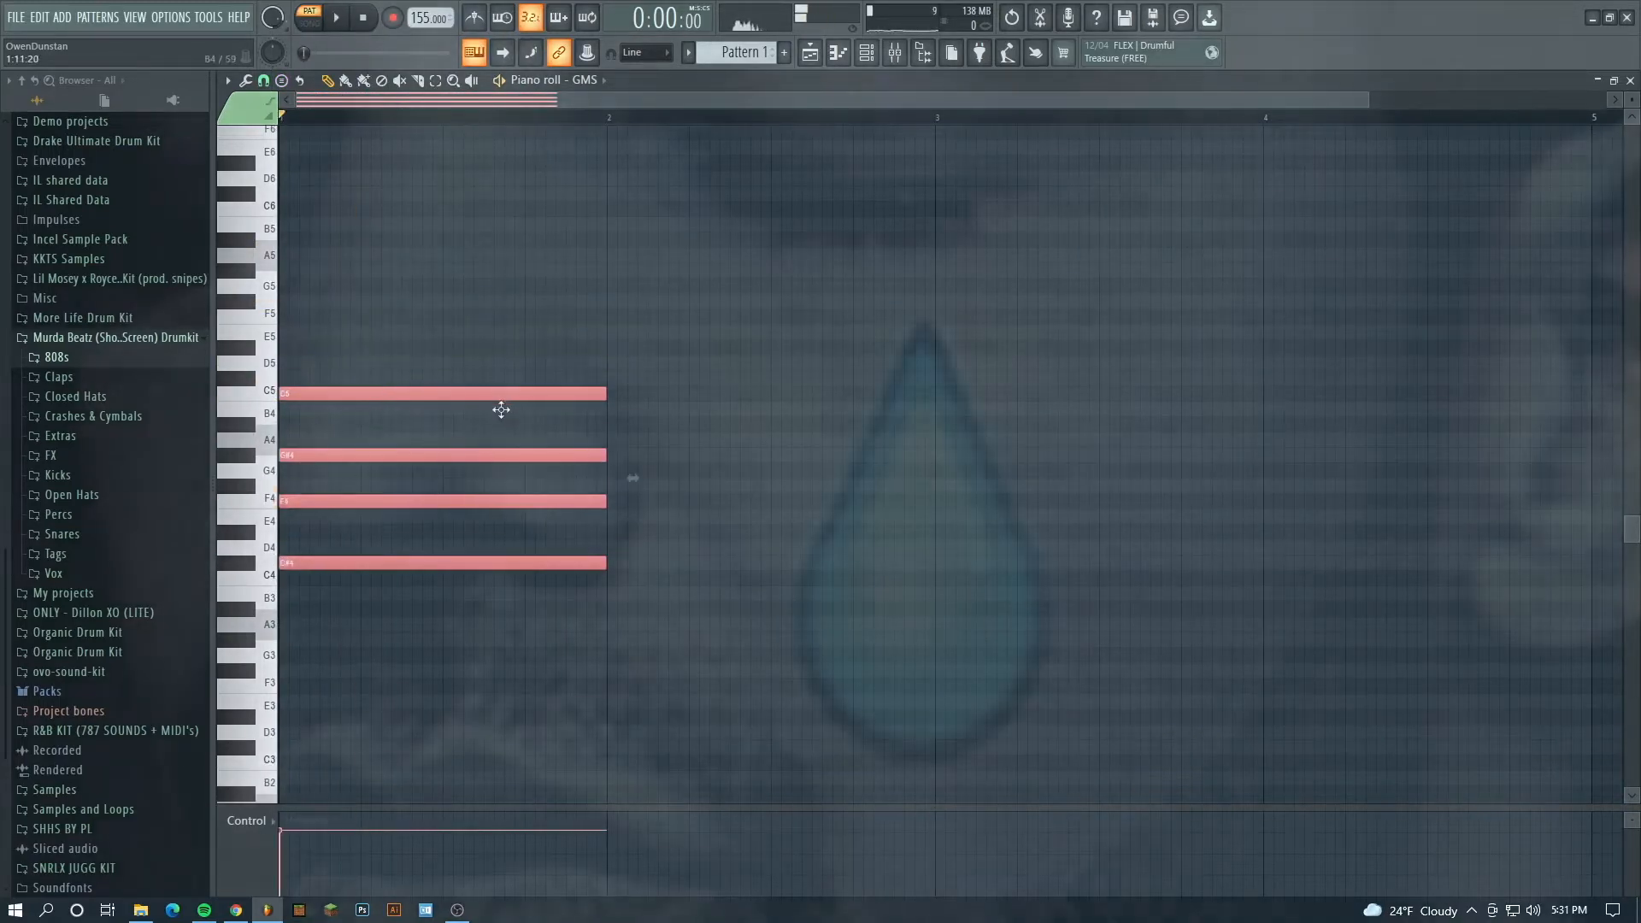
- Build the chord into a two-bar G4, A#4, D5, F5, A5 voicing and repeat it from bar 3 to bar 5
key(space)
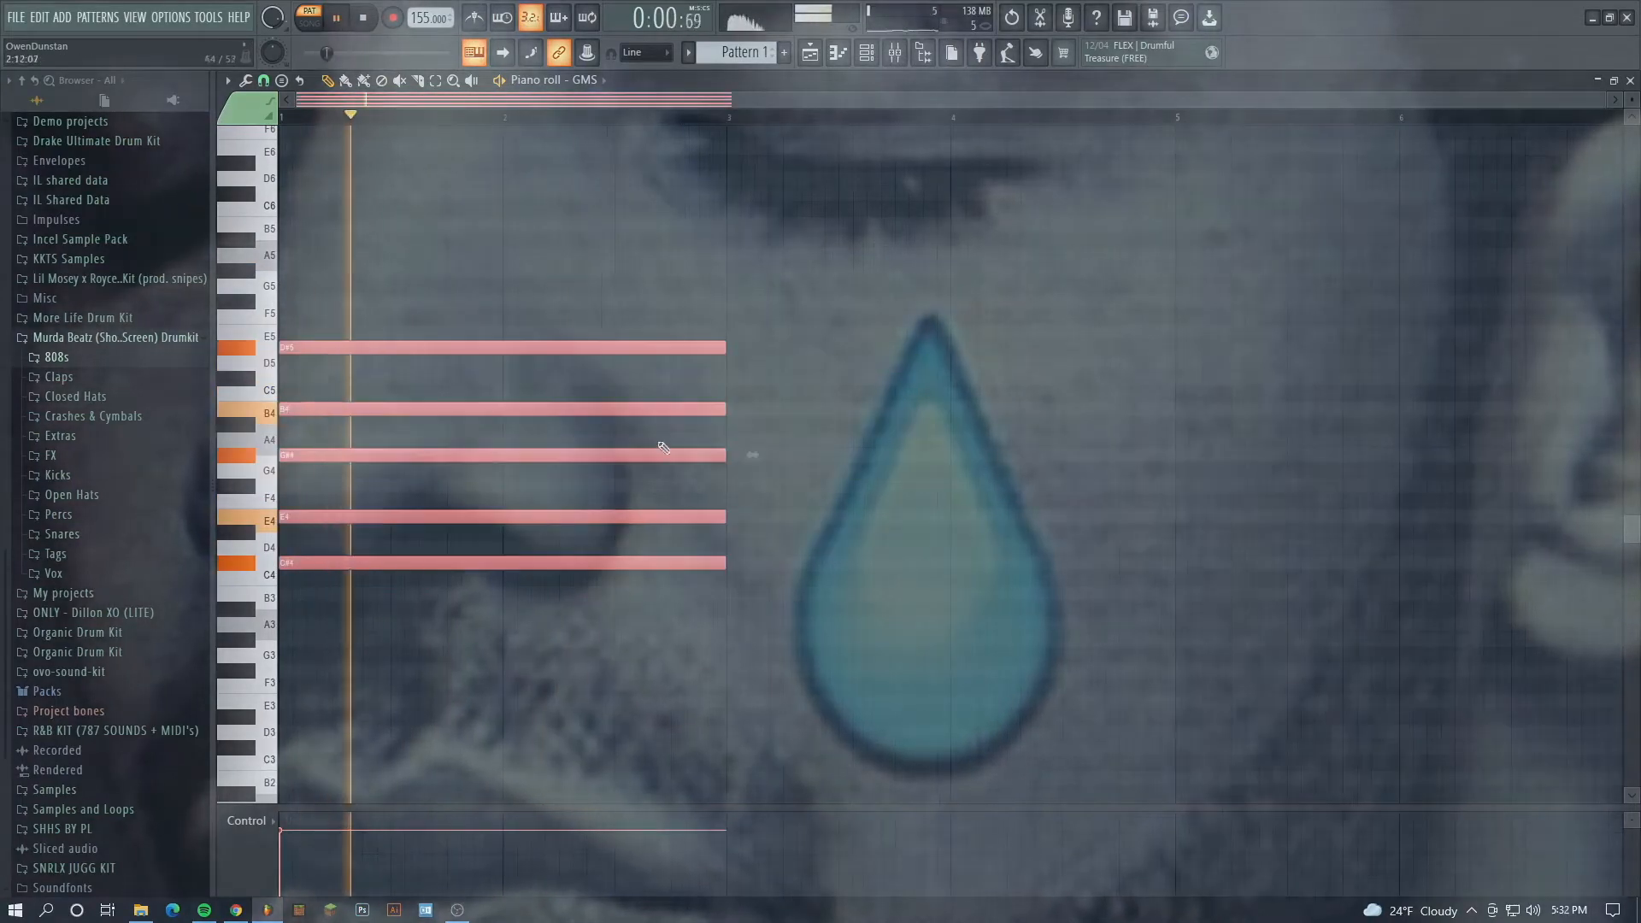
drag(538, 341, 424, 336)
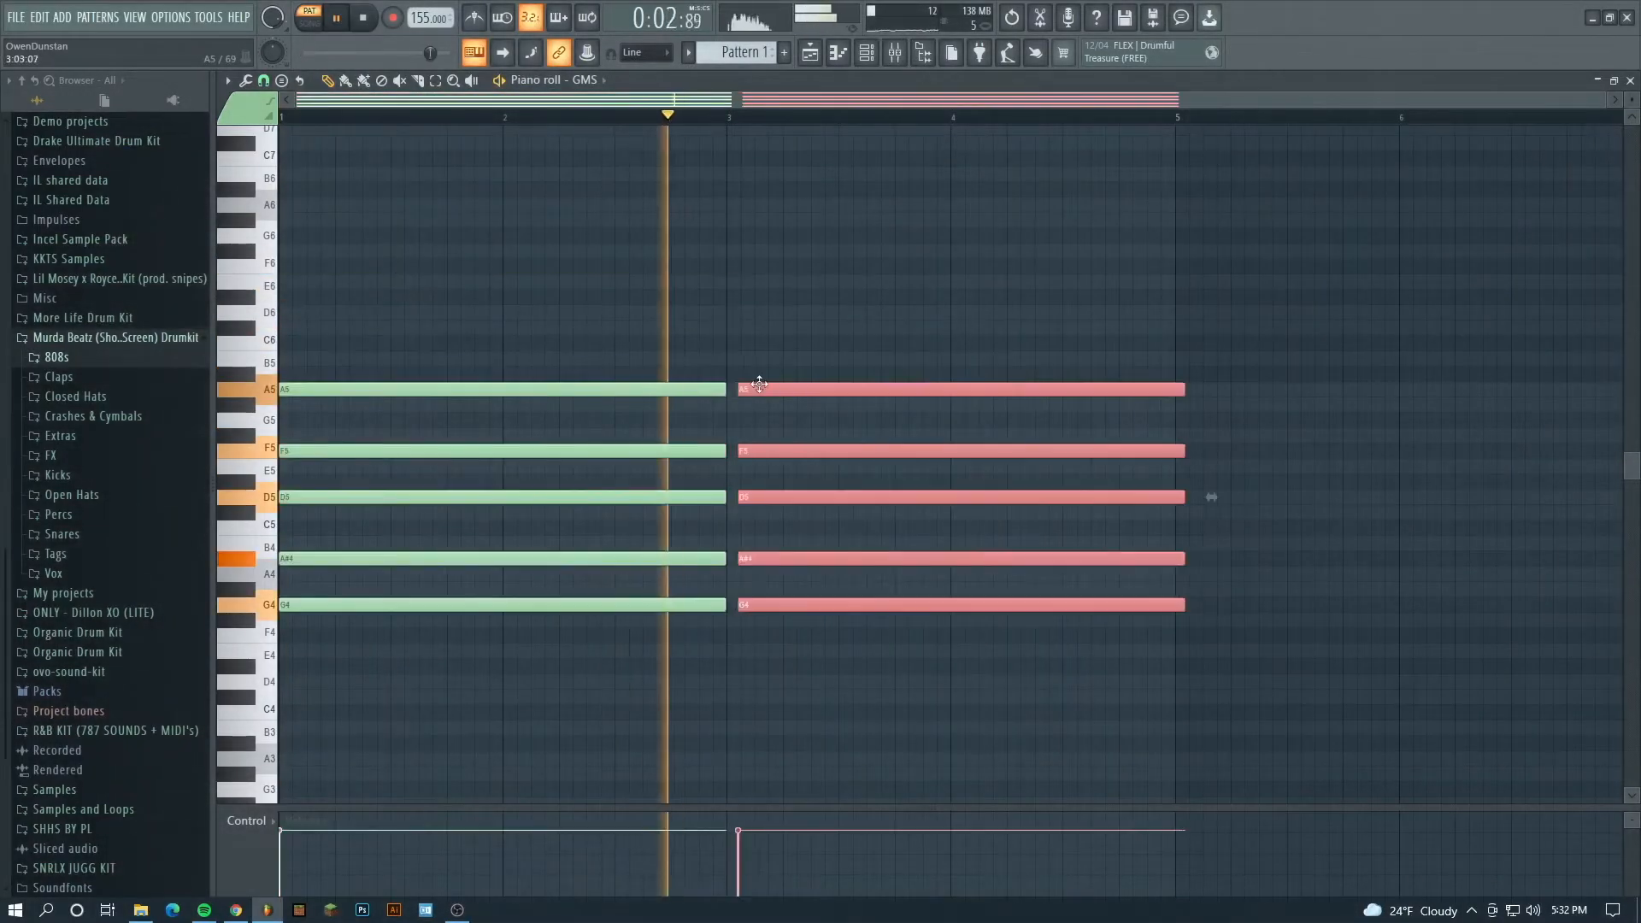
click(726, 223)
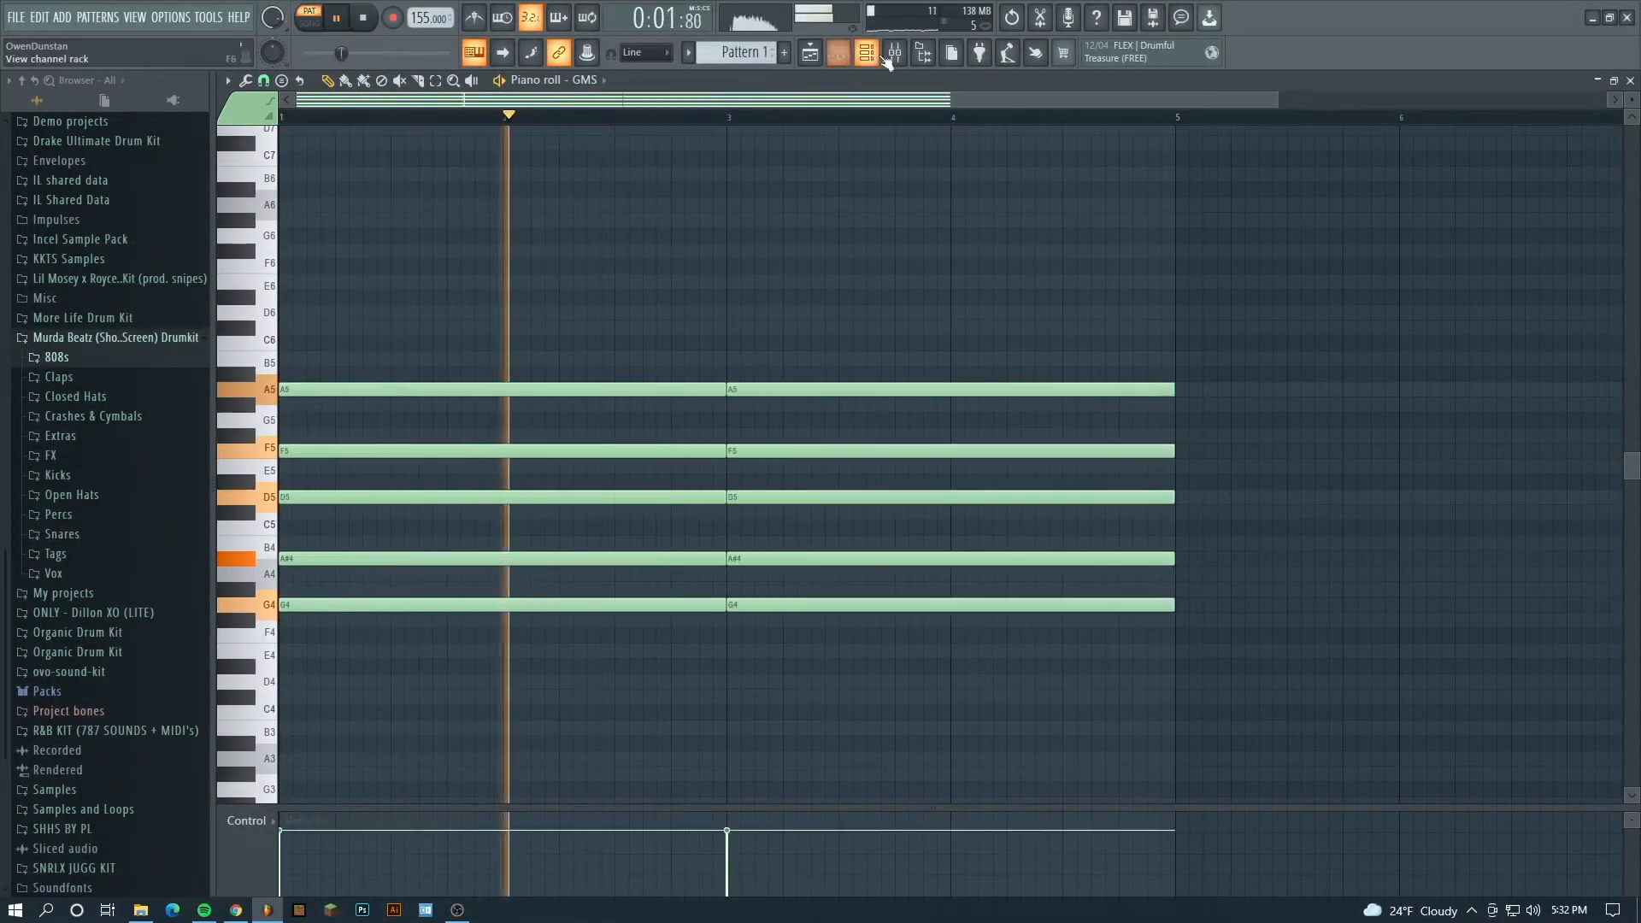
- Stop playback and route the GMS channel to mixer insert 10 from the channel rack
key(F6)
key(space)
drag(593, 328, 593, 308)
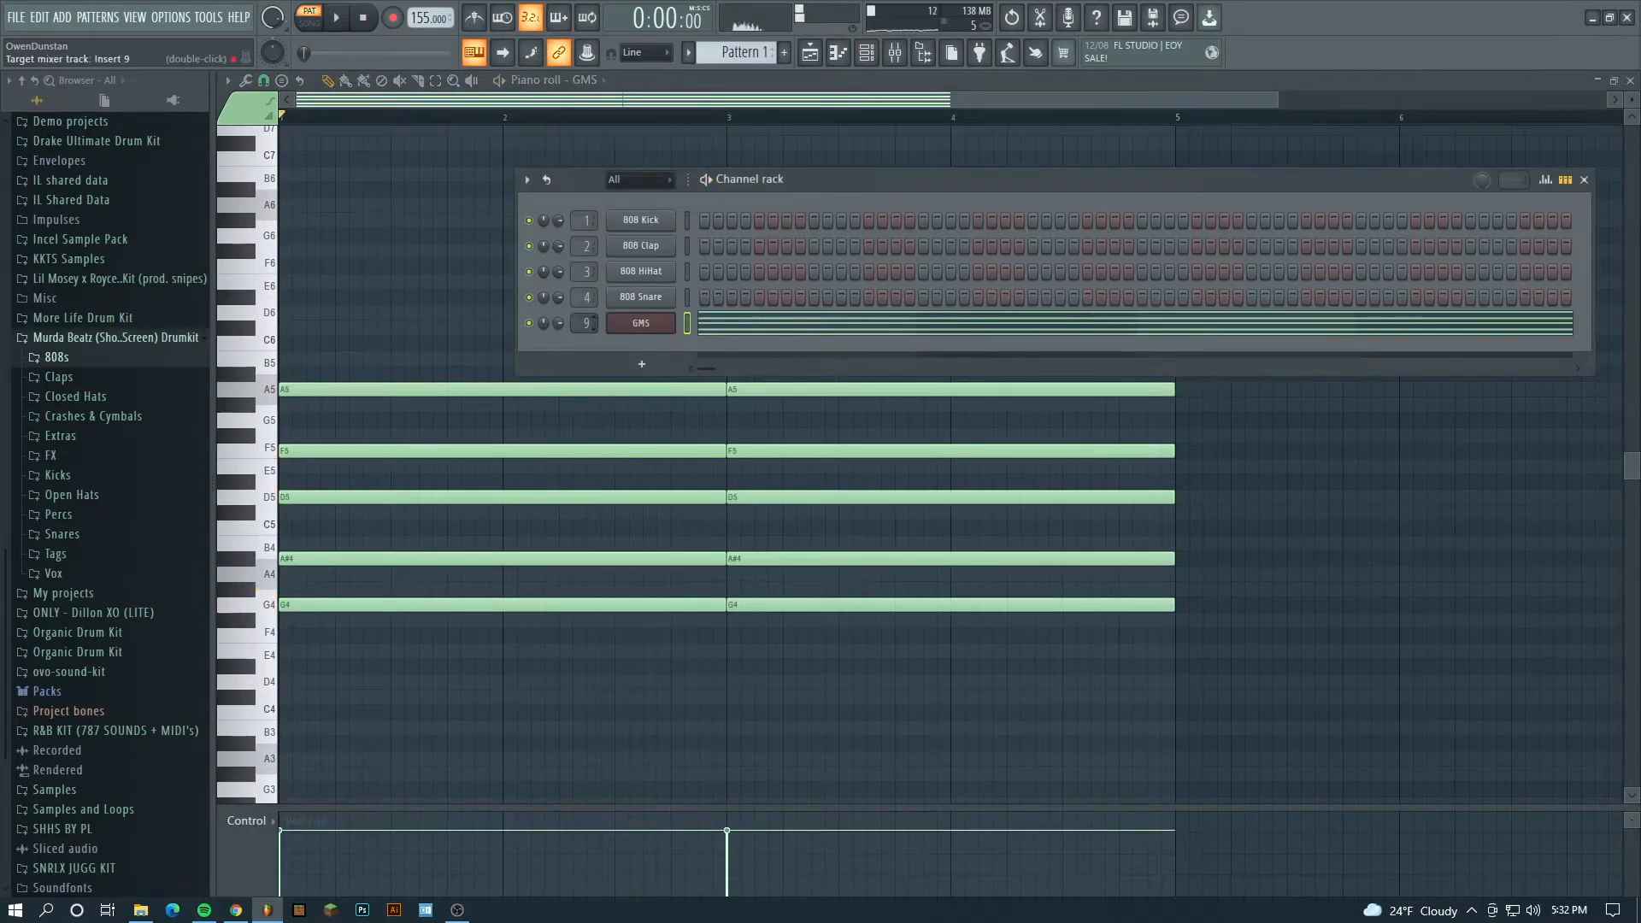
double_click(585, 323)
- Add bass notes under the chords using long G3 notes with short D4 and A#3 endings, and return to the playlist
key(space)
key(space)
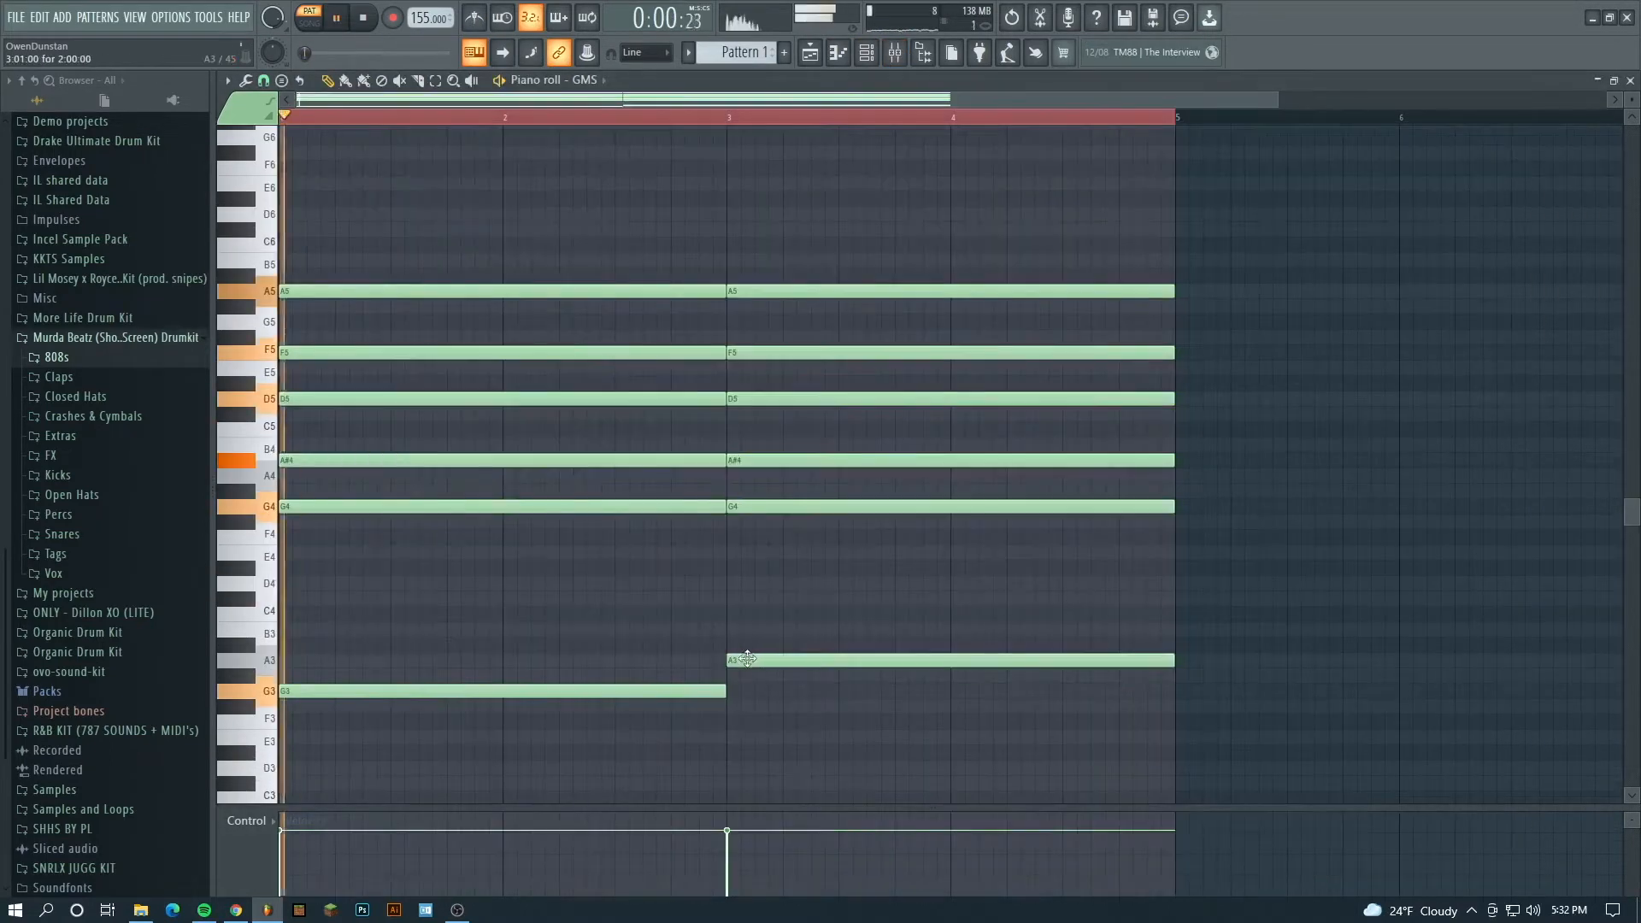
drag(746, 660, 747, 691)
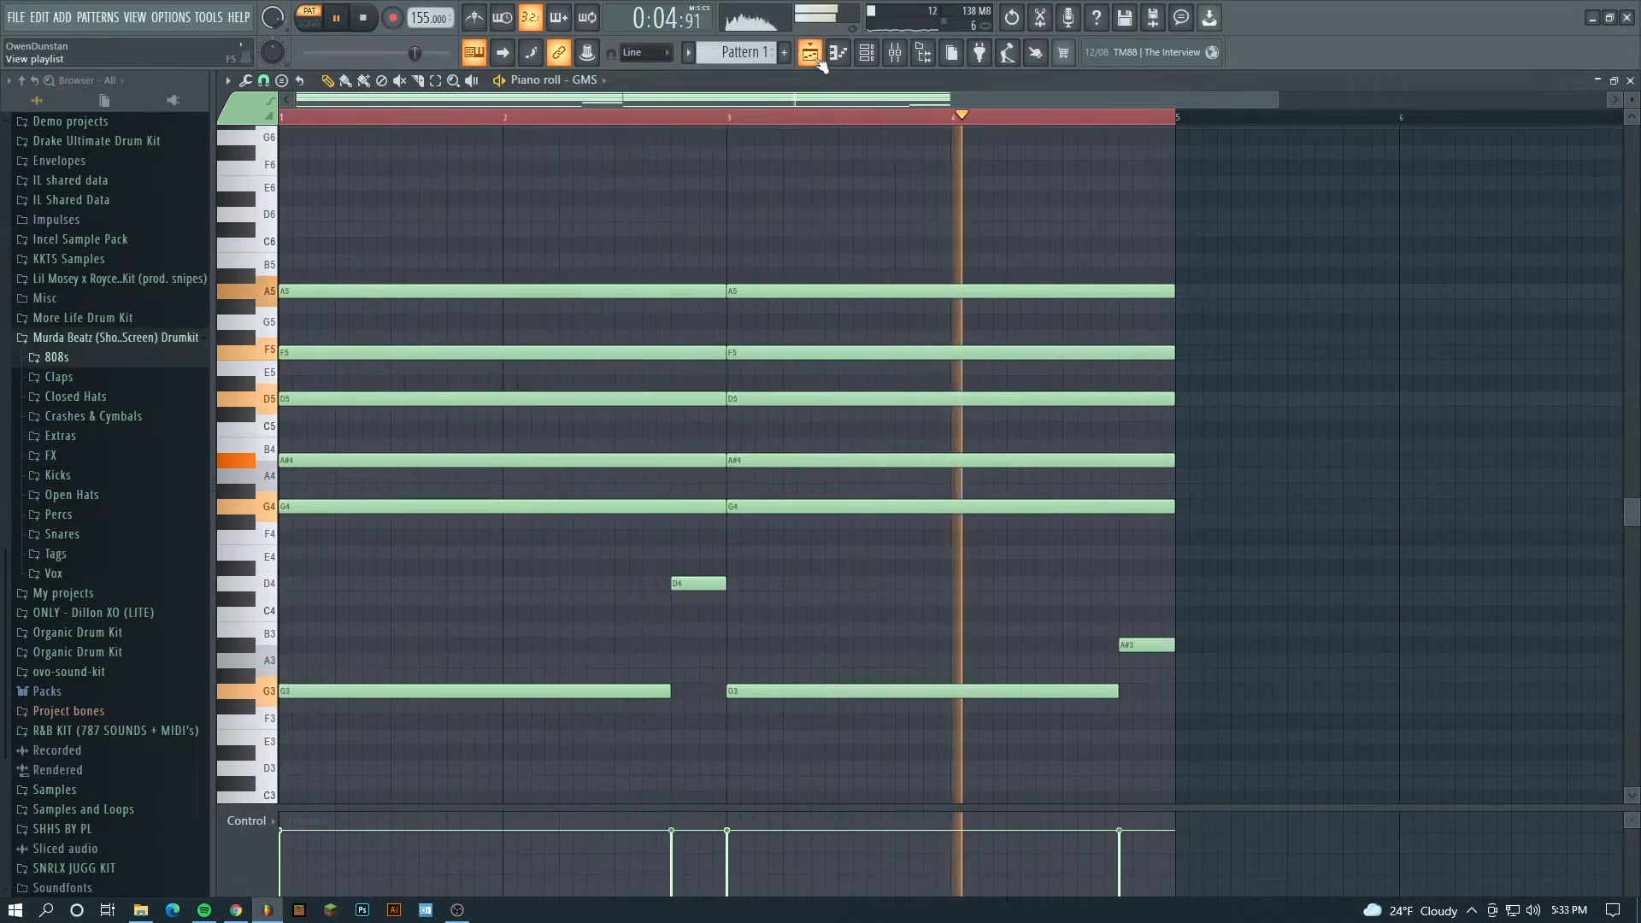
key(F5)
key(space)
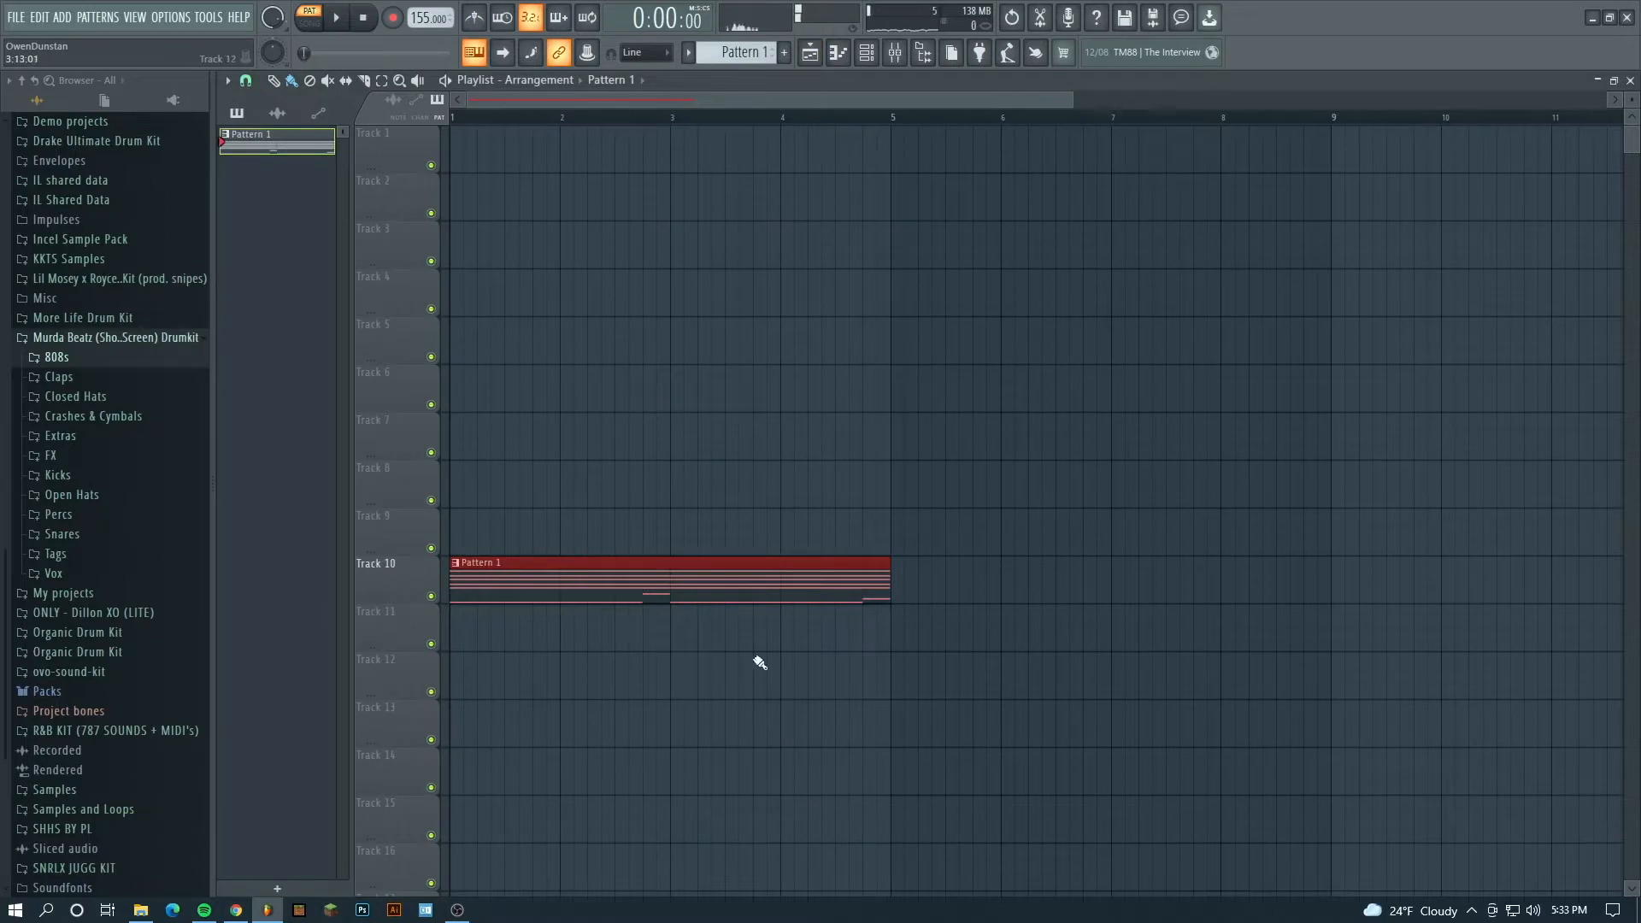
- Open the GMS instrument window from the channel rack and play back the pad melody
scroll(760, 662, down, 3)
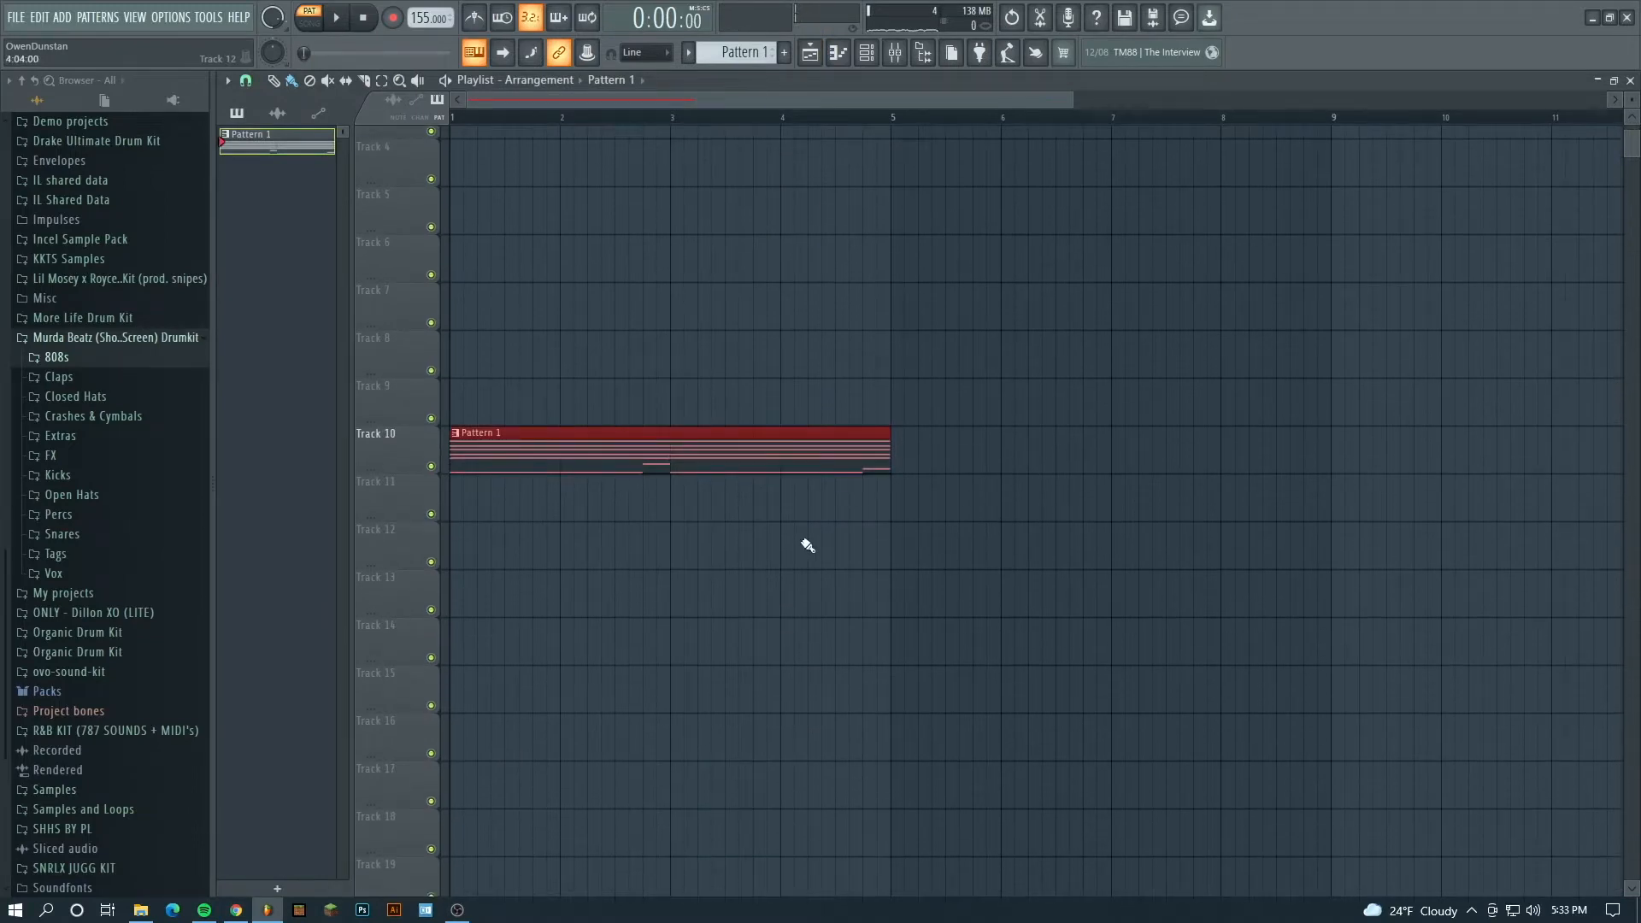
click(868, 55)
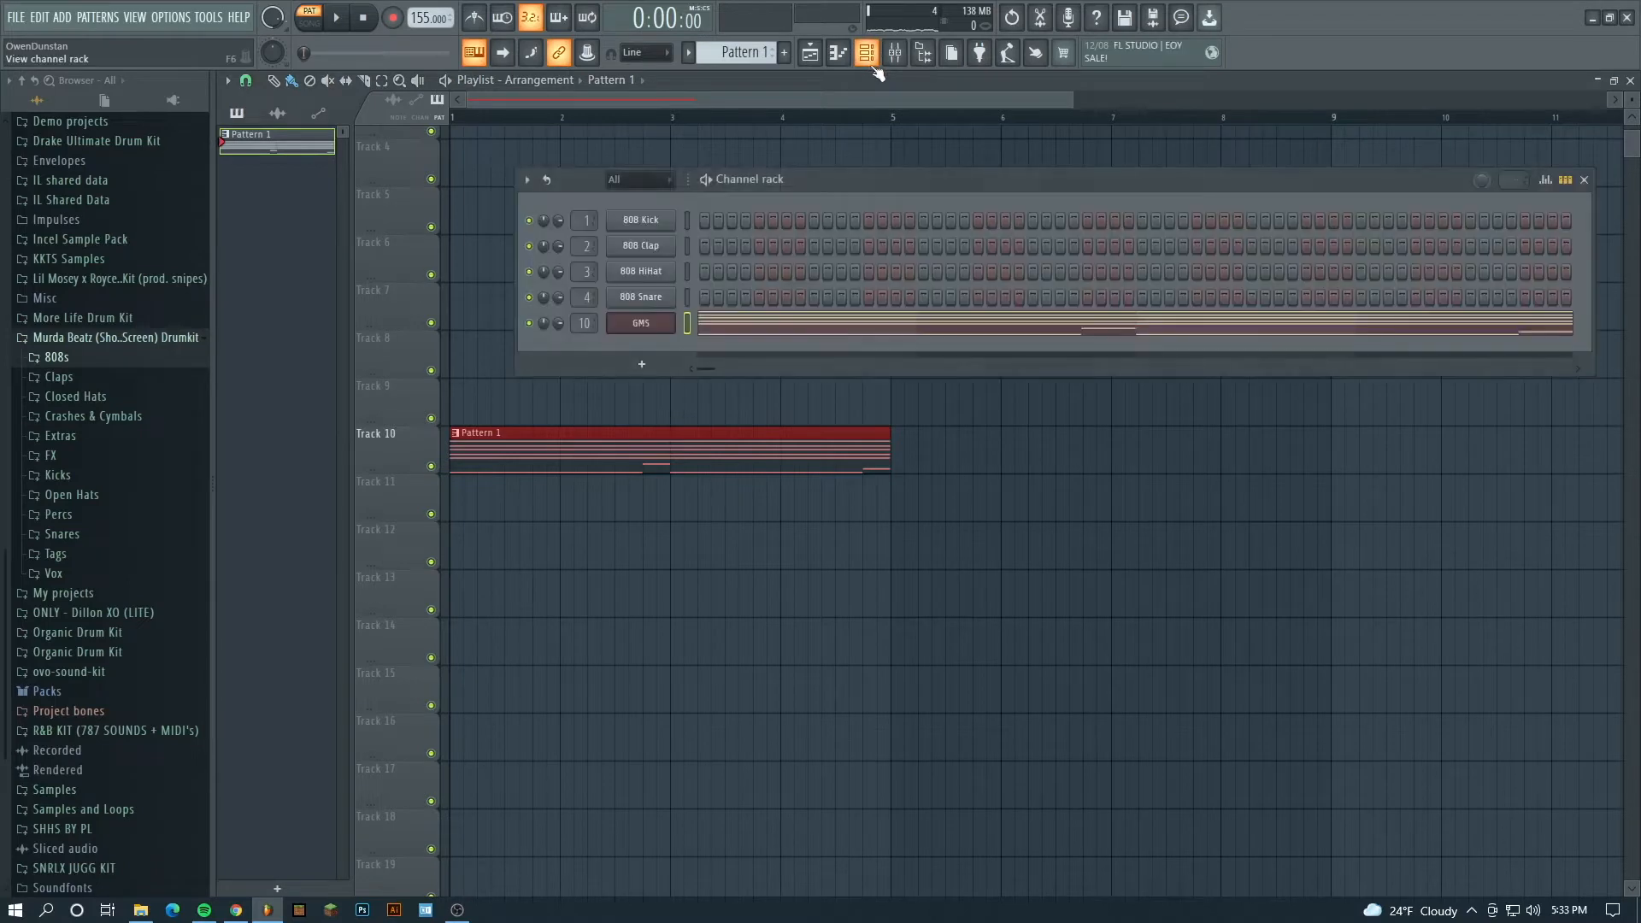
click(658, 323)
key(space)
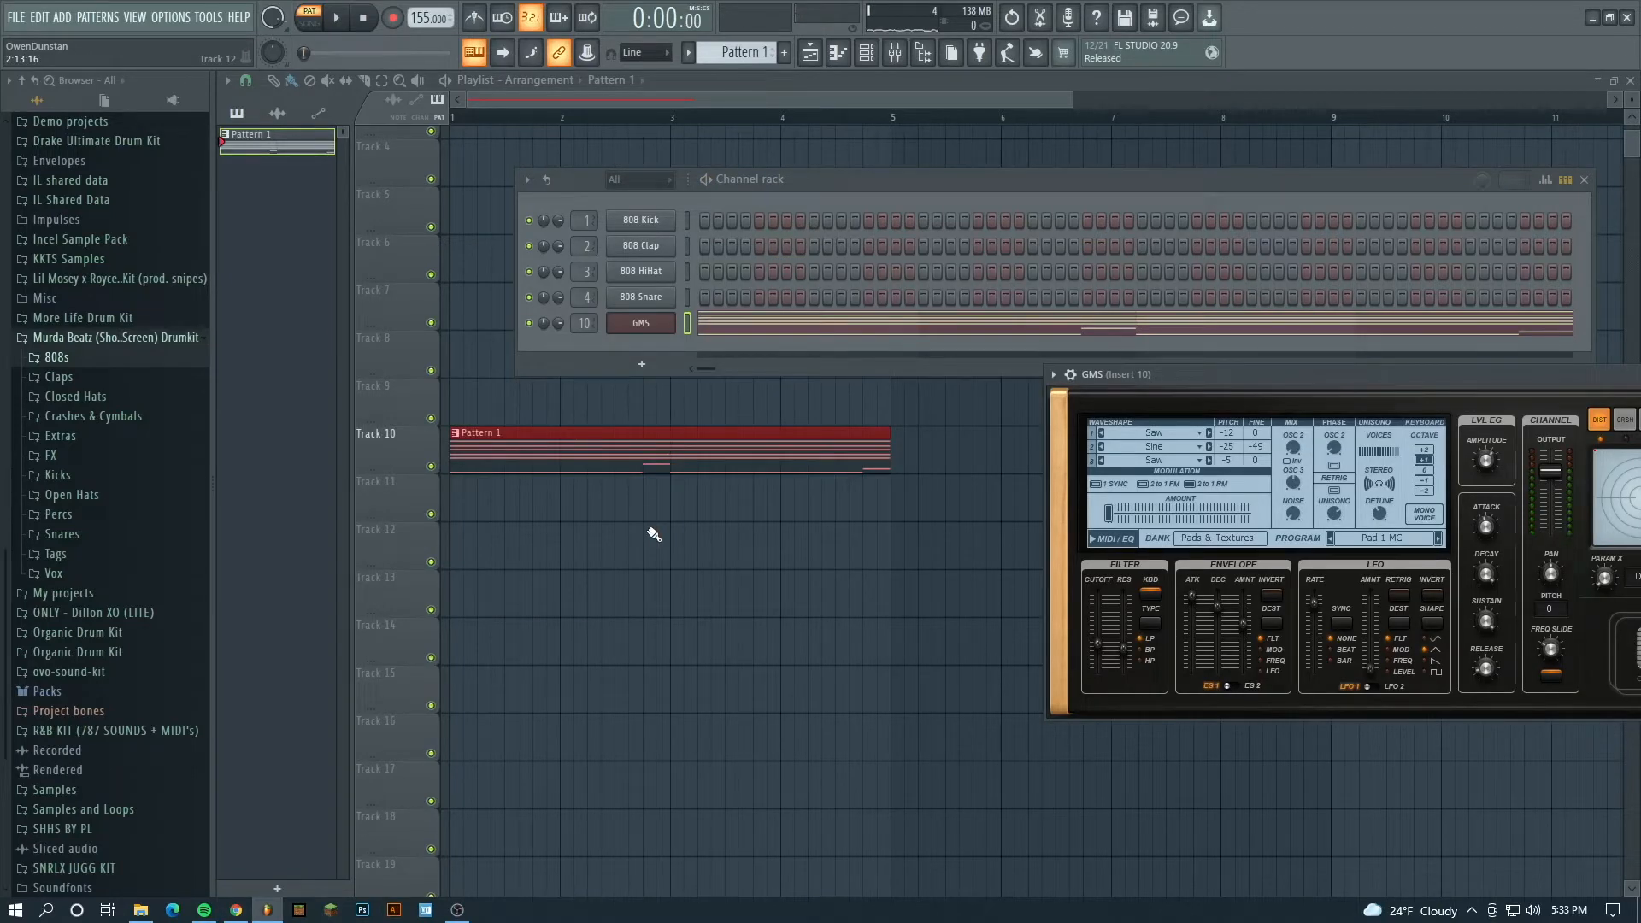
- Consolidate Track 10 from track start, rendering it to a 16Bit int stereo WAV with the tail set to Leave remainder
right_click(392, 439)
mouse_move(475, 719)
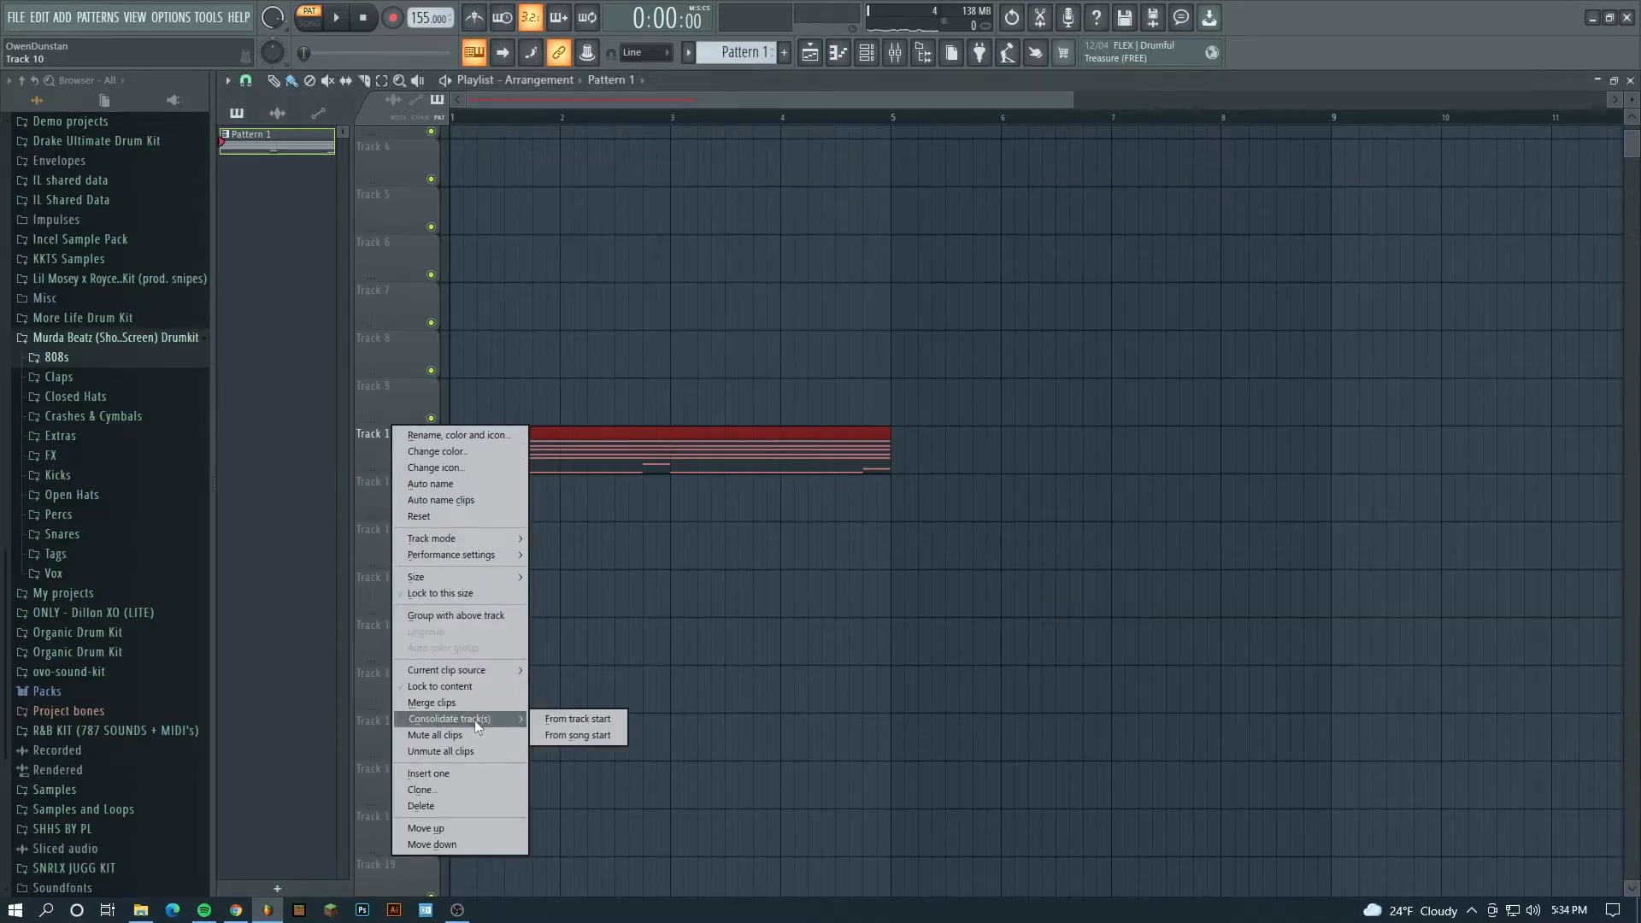
click(554, 718)
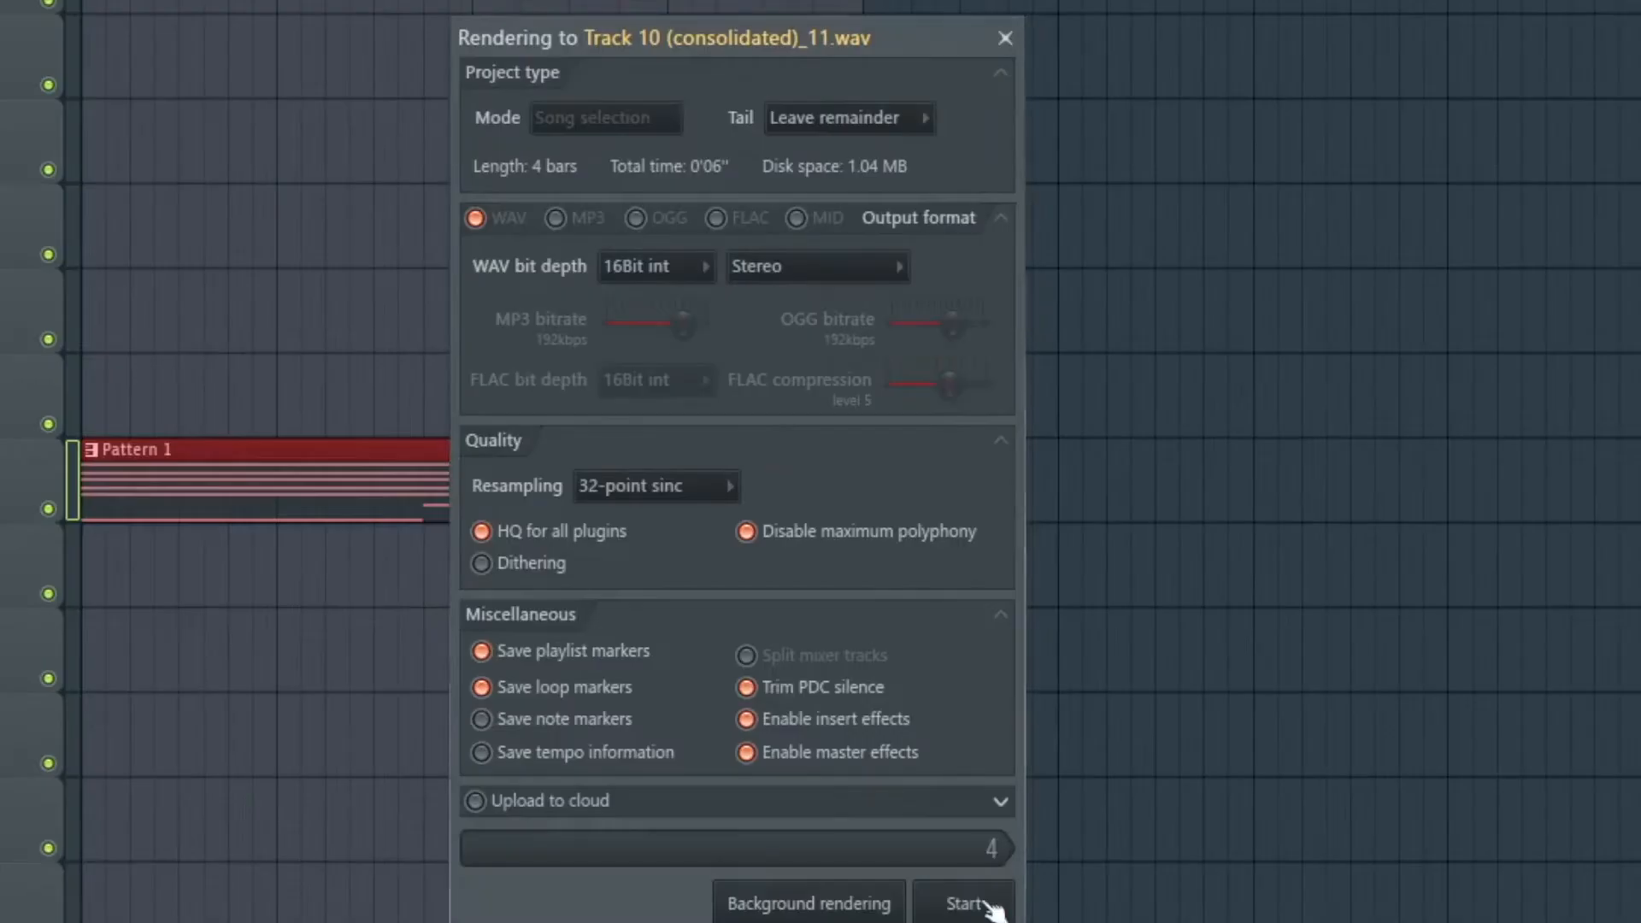
click(964, 904)
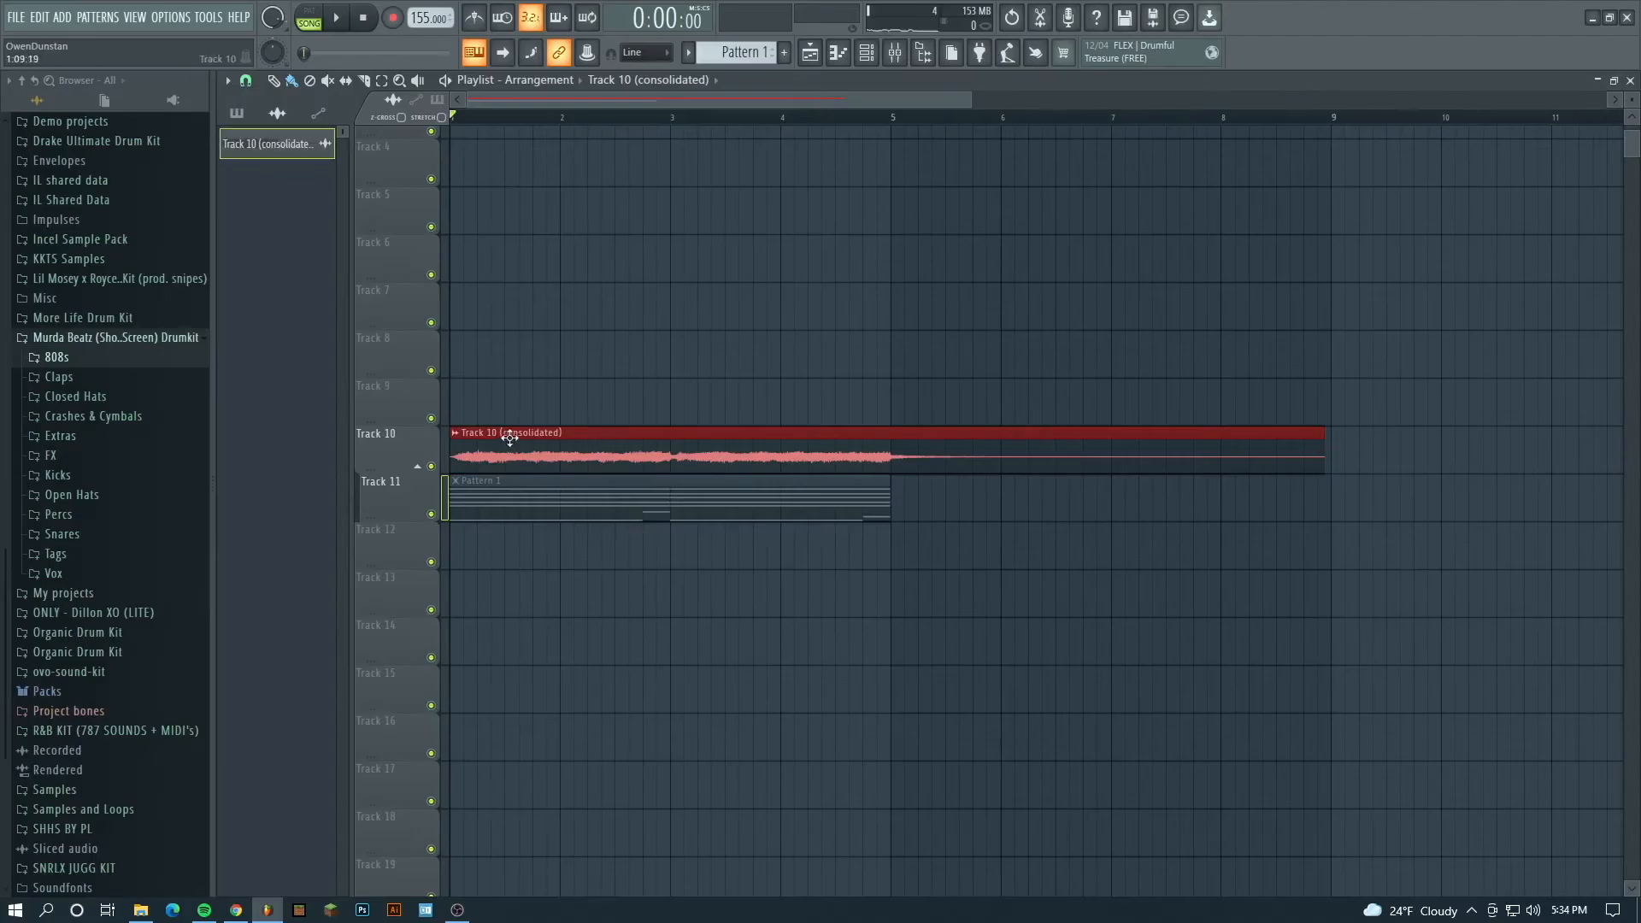
- Move the consolidated audio clip to Track 13 and the Pattern 1 clip to Track 4, and mute Track 4
drag(516, 440, 515, 584)
drag(476, 509, 449, 178)
click(430, 179)
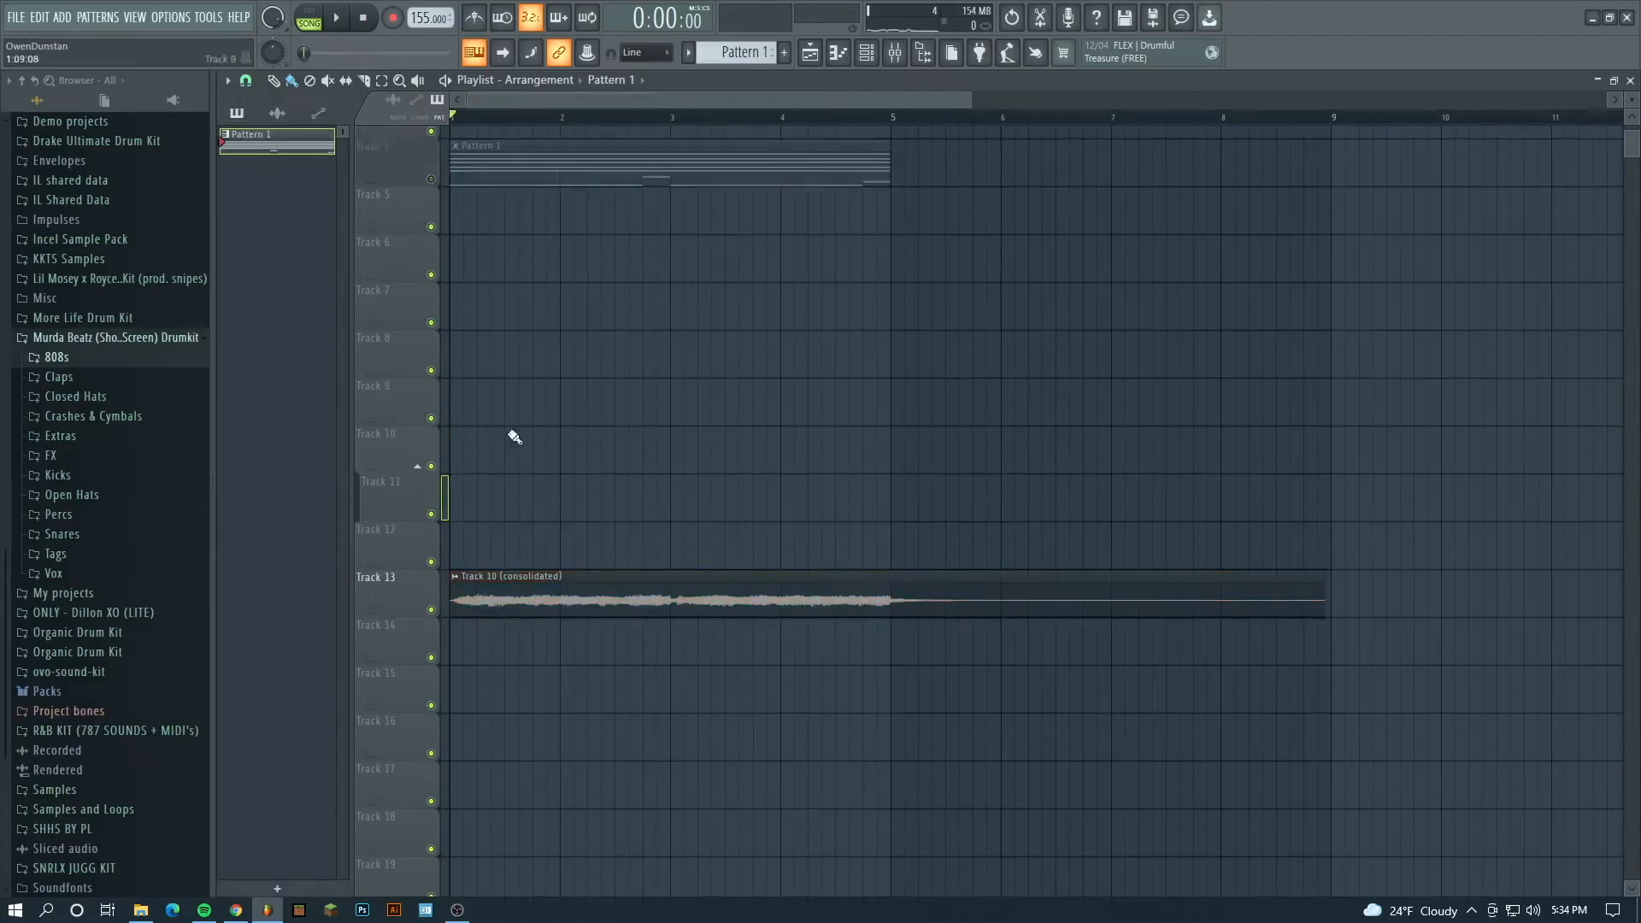
- Delete the empty Track 11 from the playlist and confirm the deletion
right_click(385, 512)
click(444, 829)
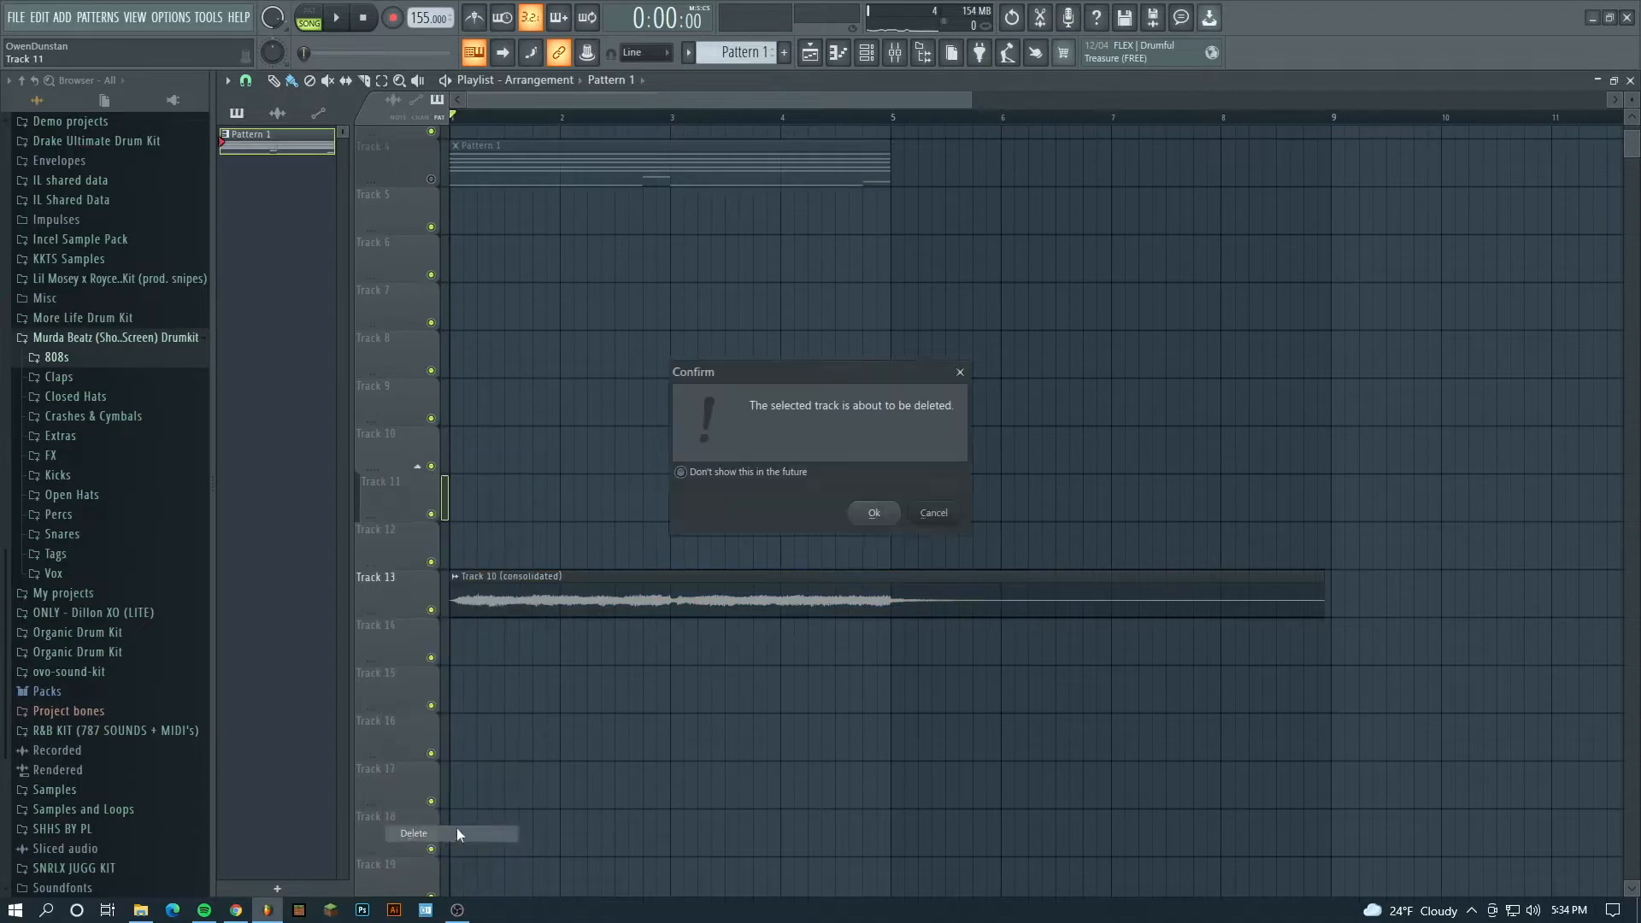
click(870, 511)
- Place the consolidated audio clip on Track 10, trim it to end at bar 5, and play it back
scroll(902, 118, down, 6)
drag(718, 348, 1018, 424)
key(space)
scroll(610, 111, down, 3)
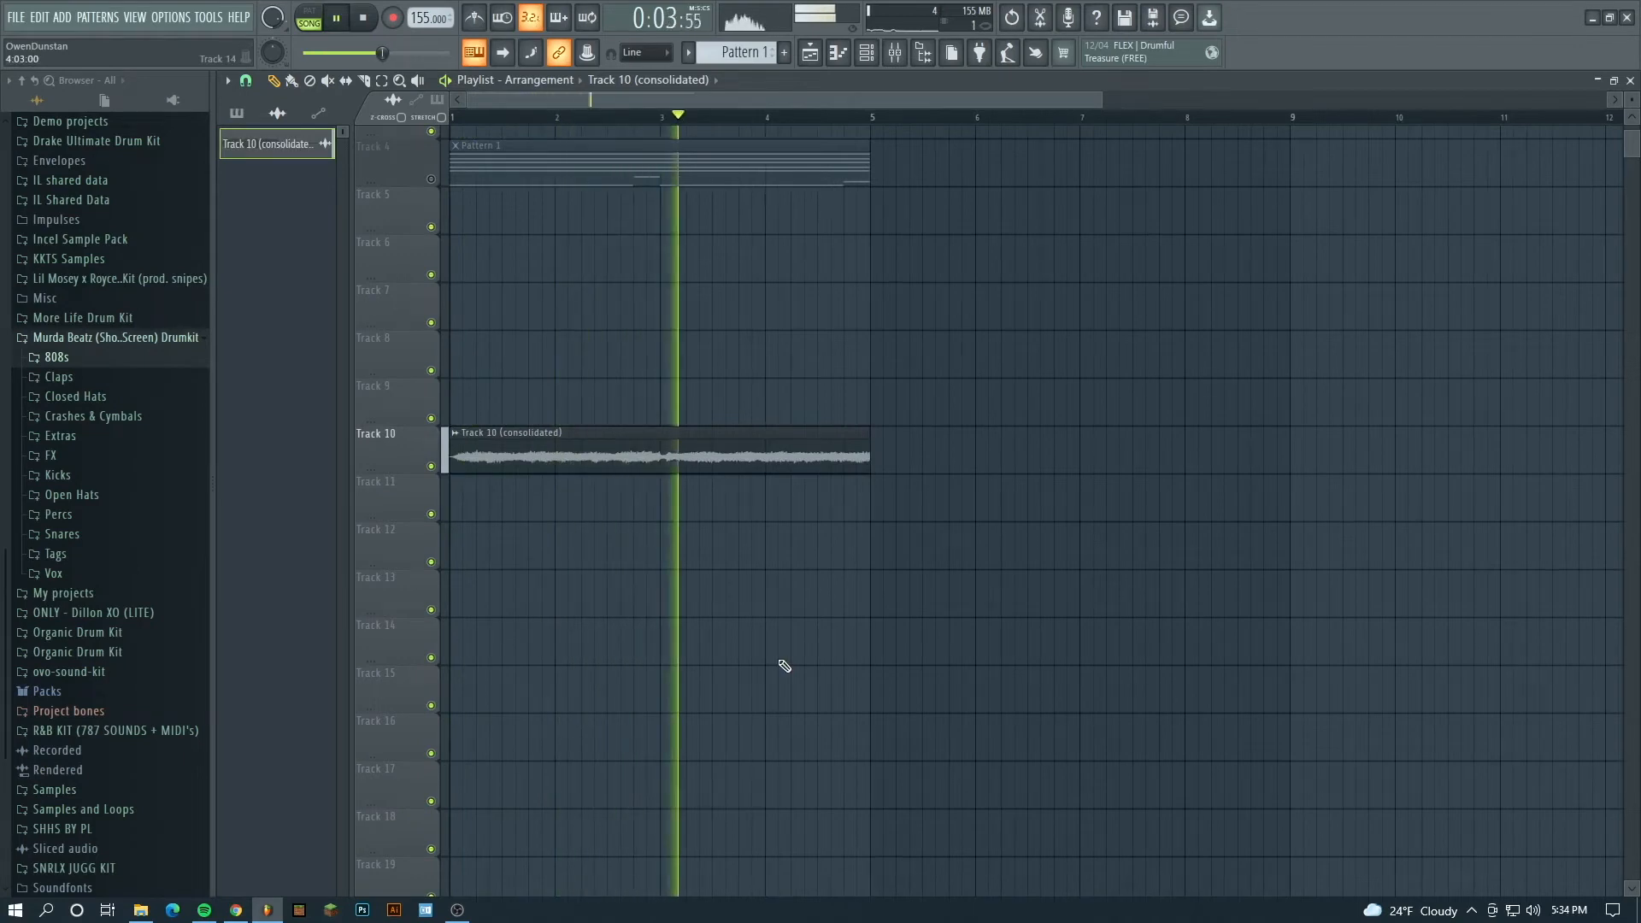
key(space)
- Set the consolidated audio clip's declicking mode to Crossfade (bleeding) and close its settings
double_click(680, 459)
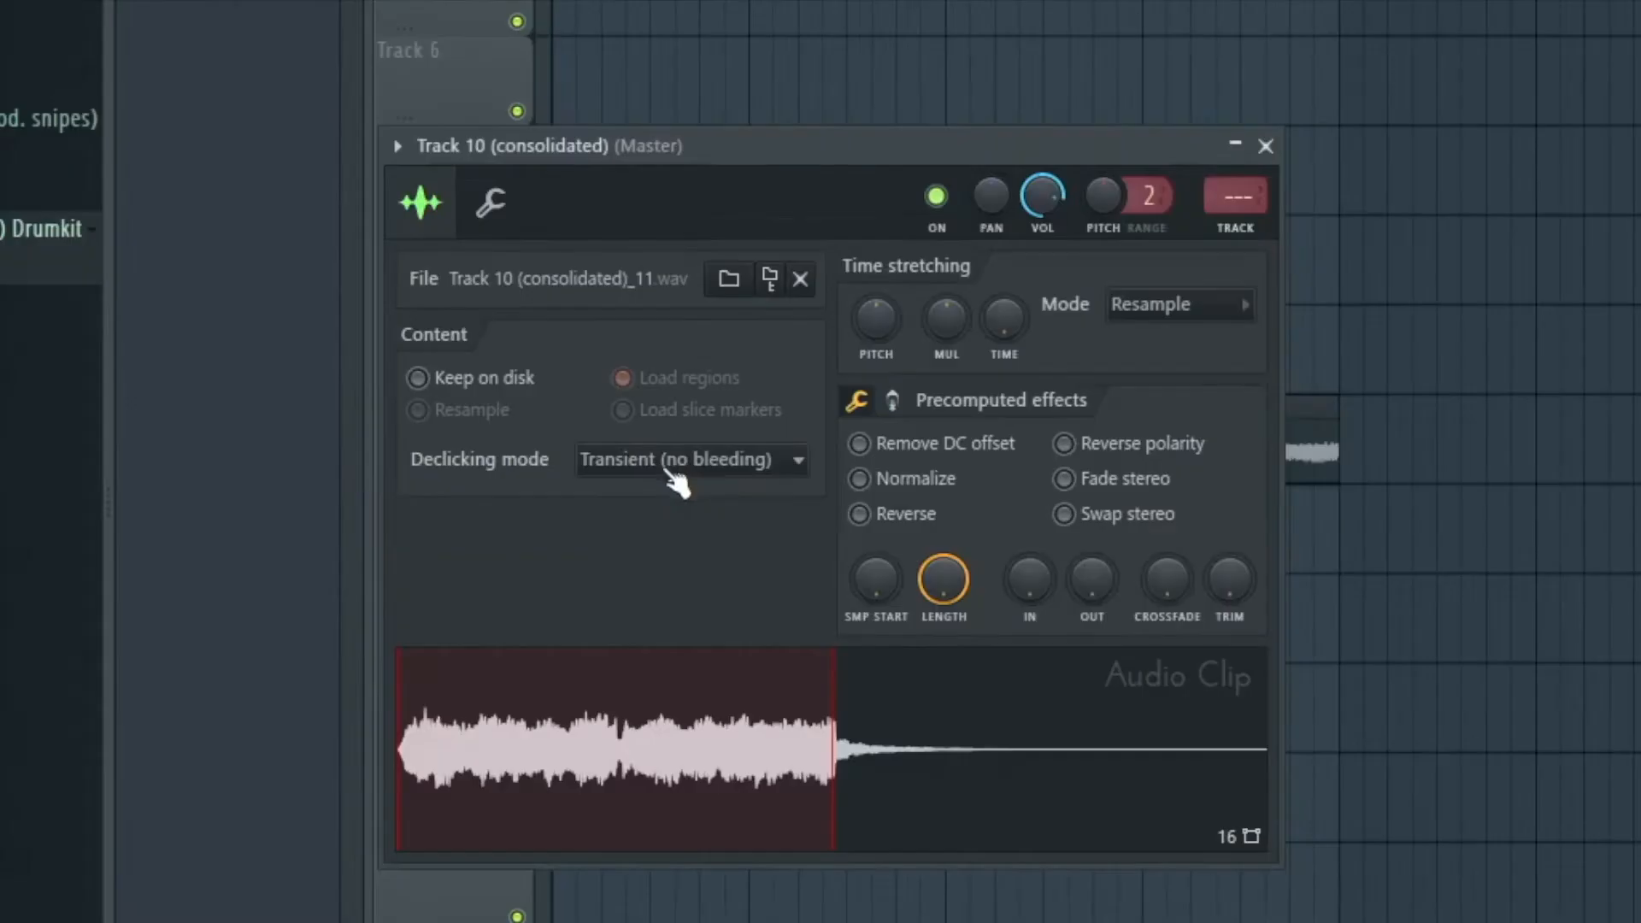
click(671, 474)
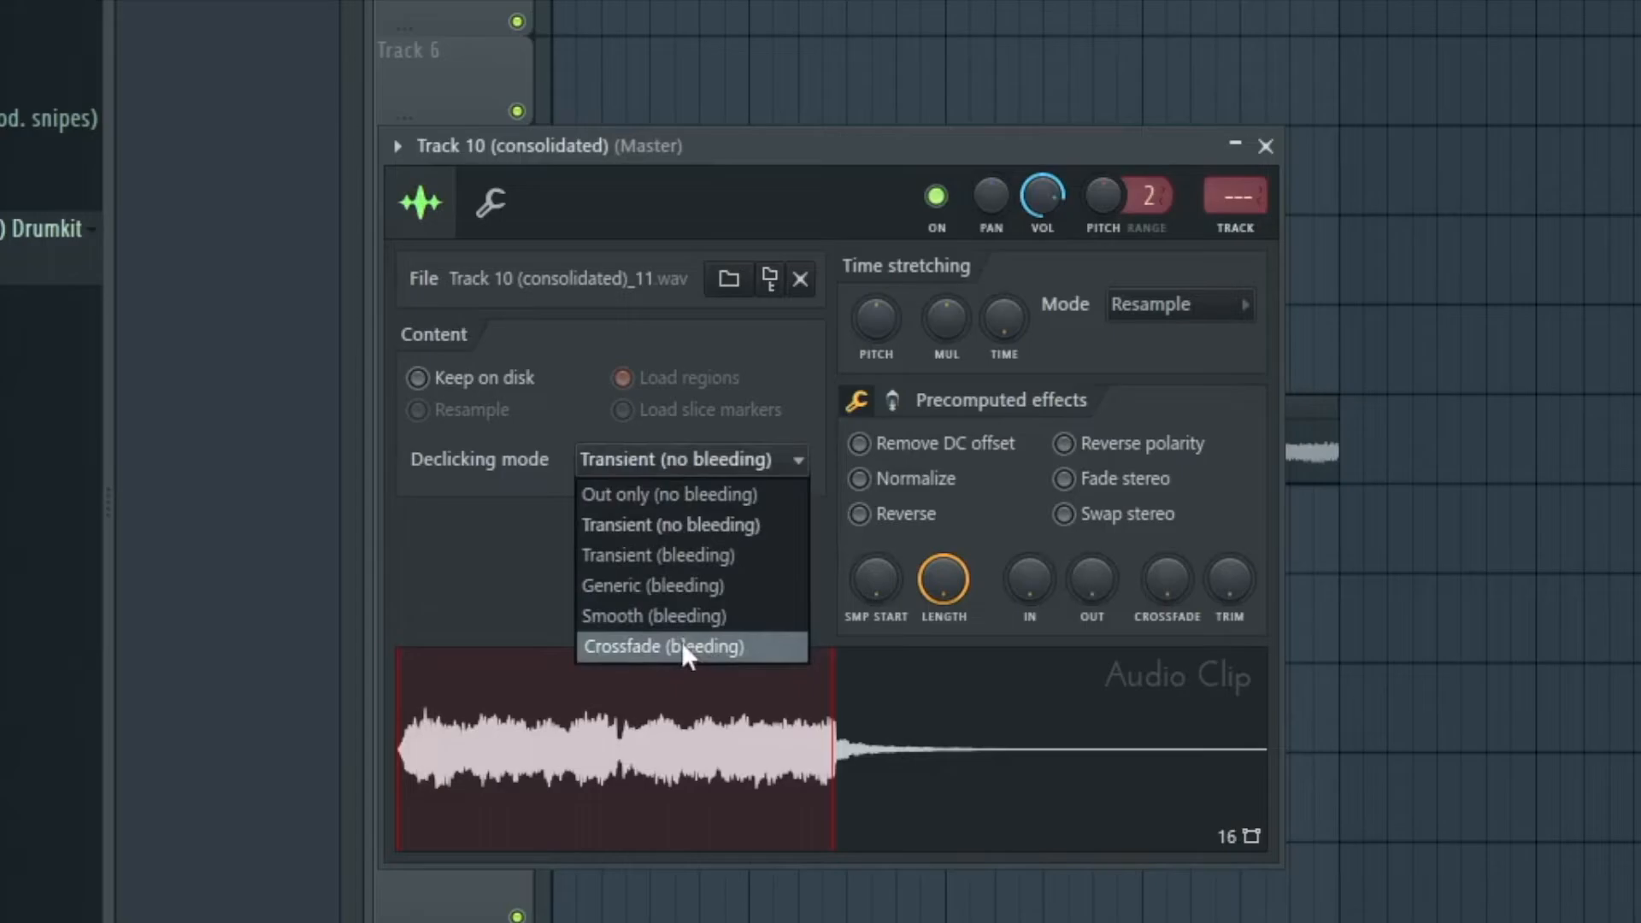
click(682, 646)
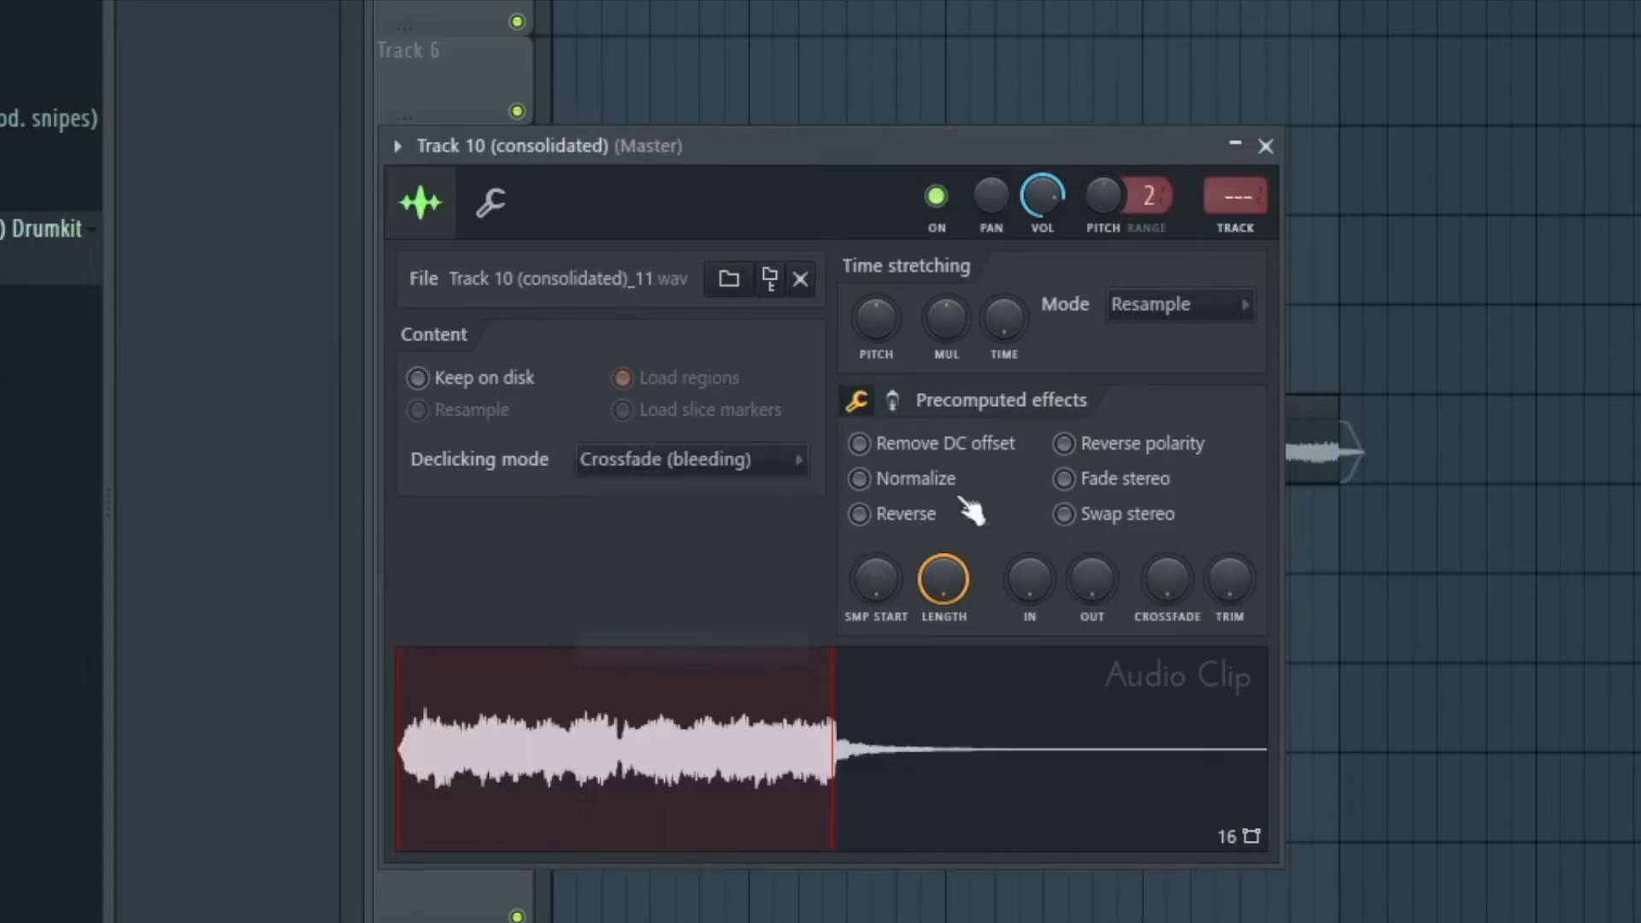
click(1265, 146)
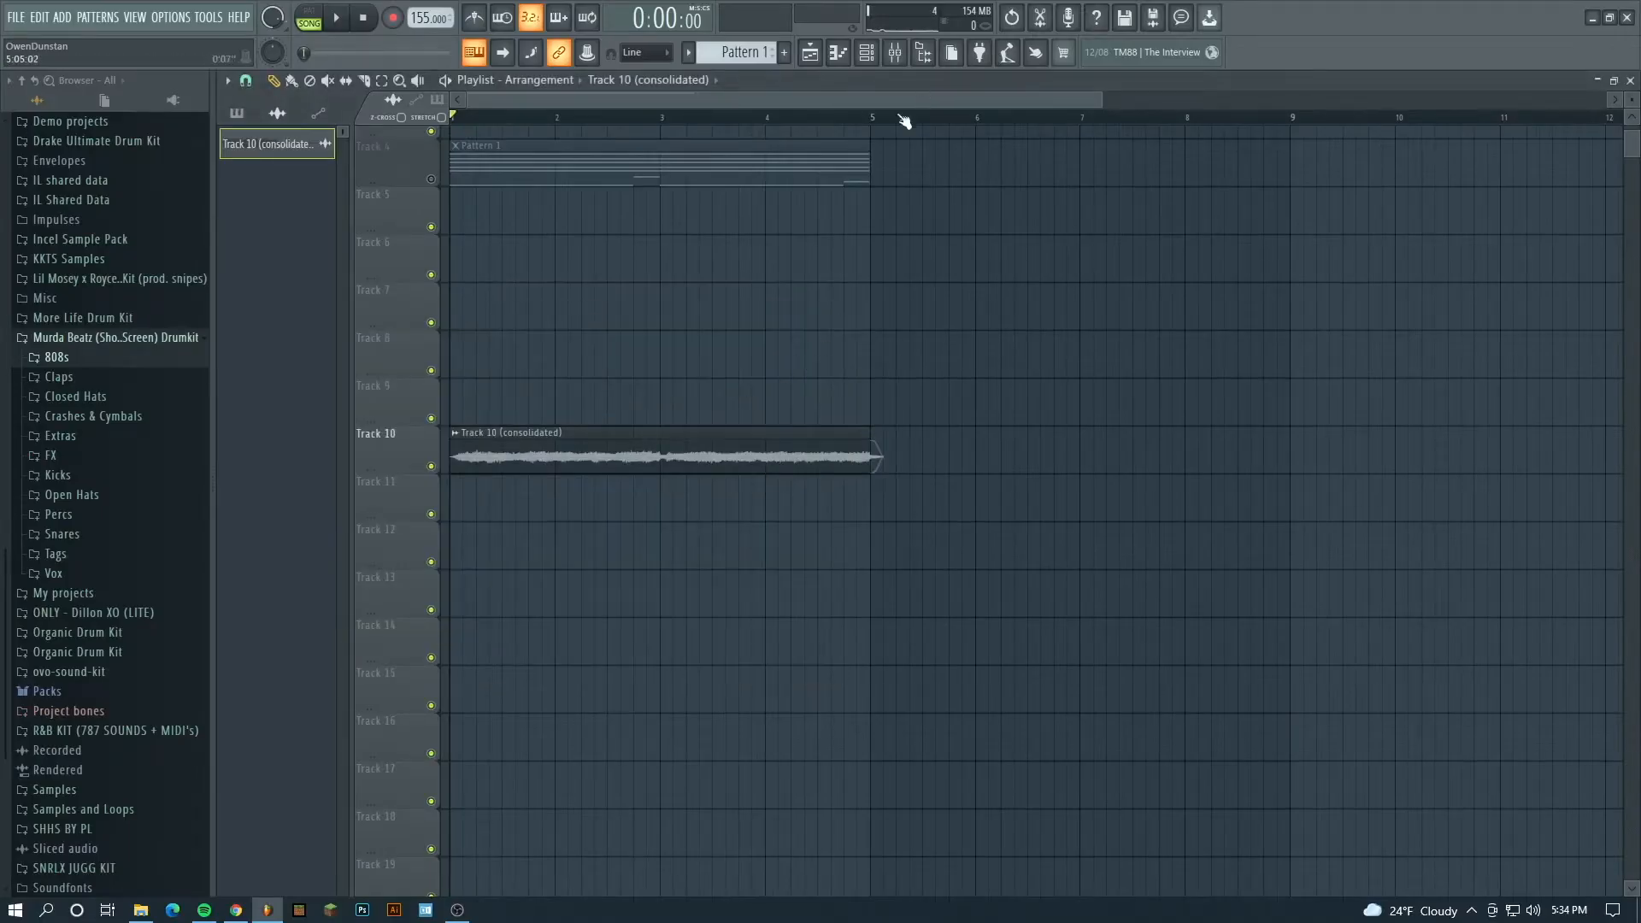
- Add a second copy of the consolidated clip at bar 5 on Track 10 and play through the loop point
scroll(883, 124, up, 5)
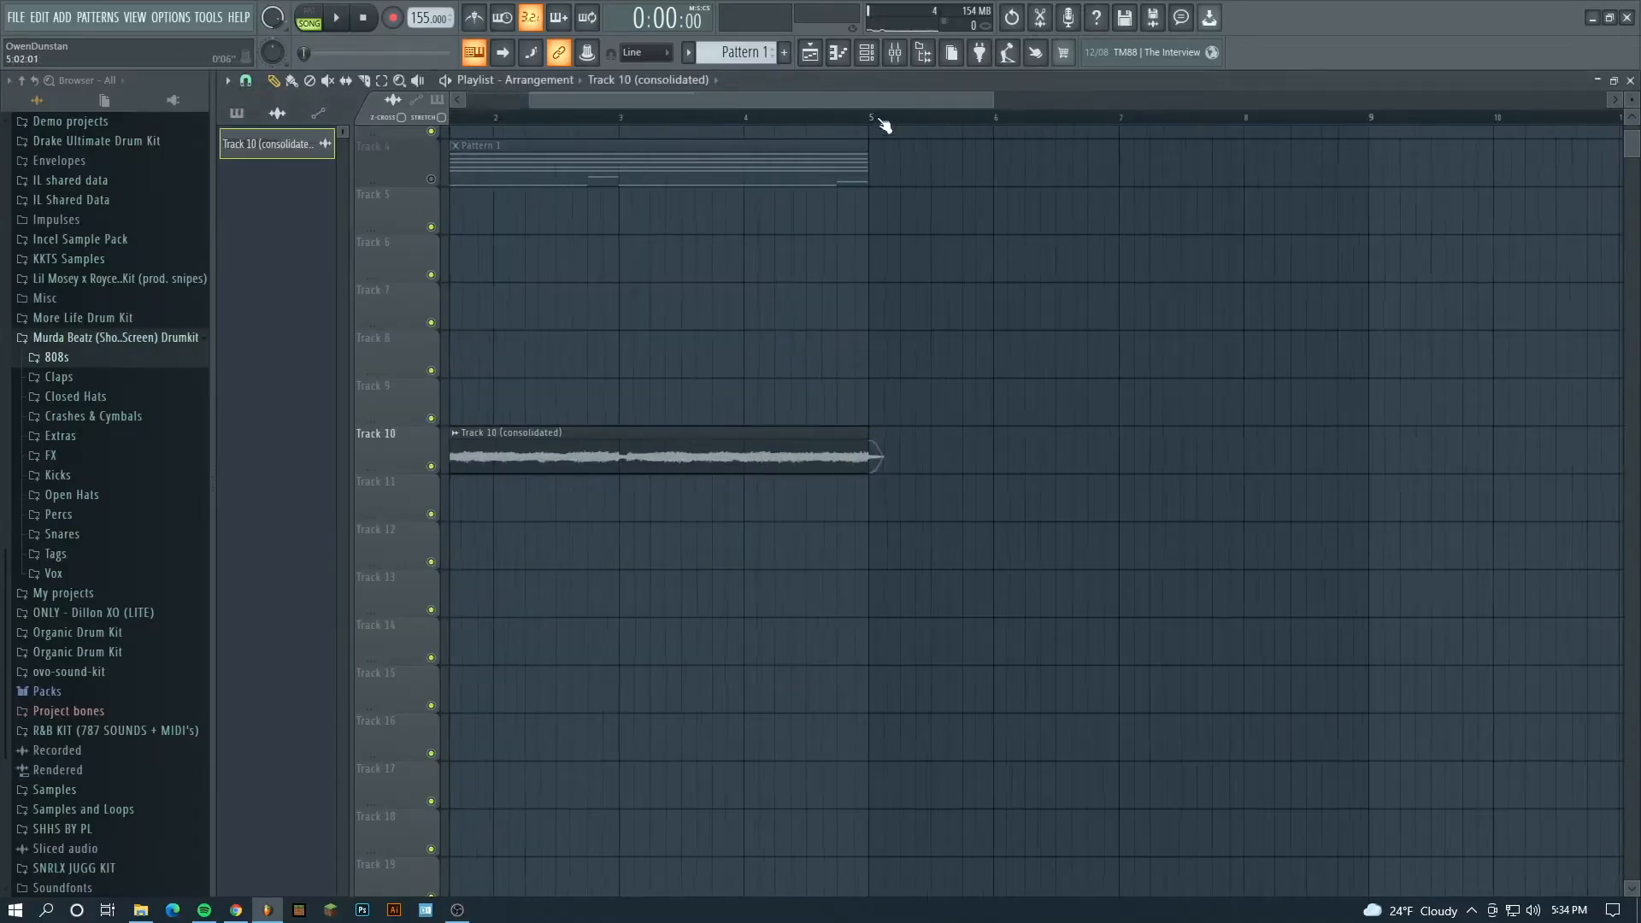
click(854, 459)
key(space)
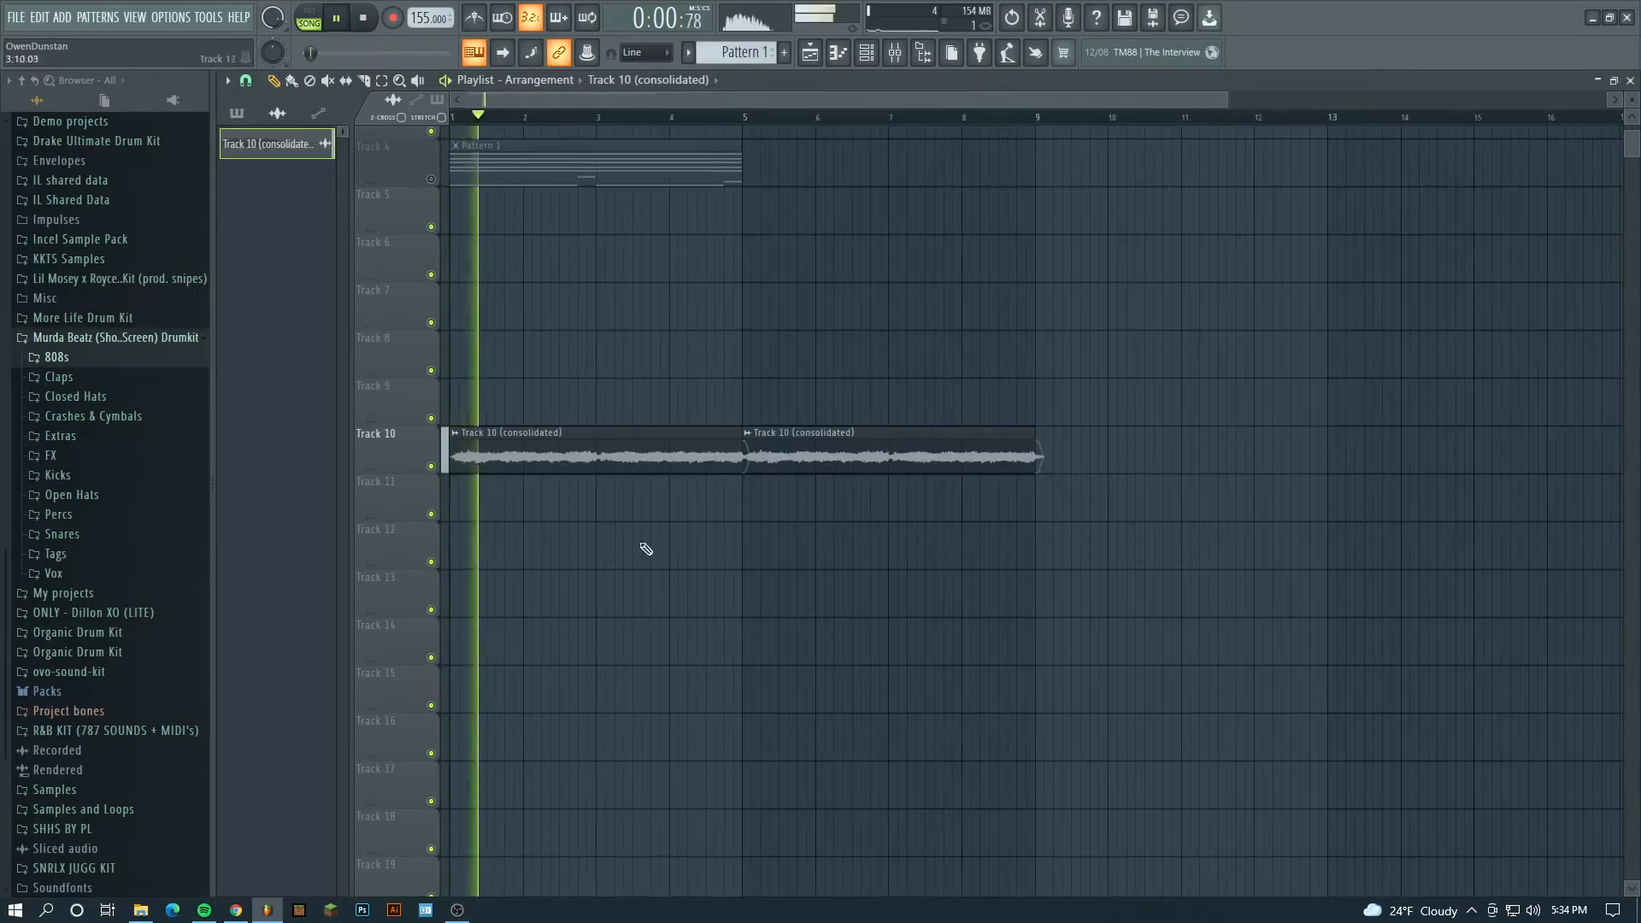
key(space)
key(space)
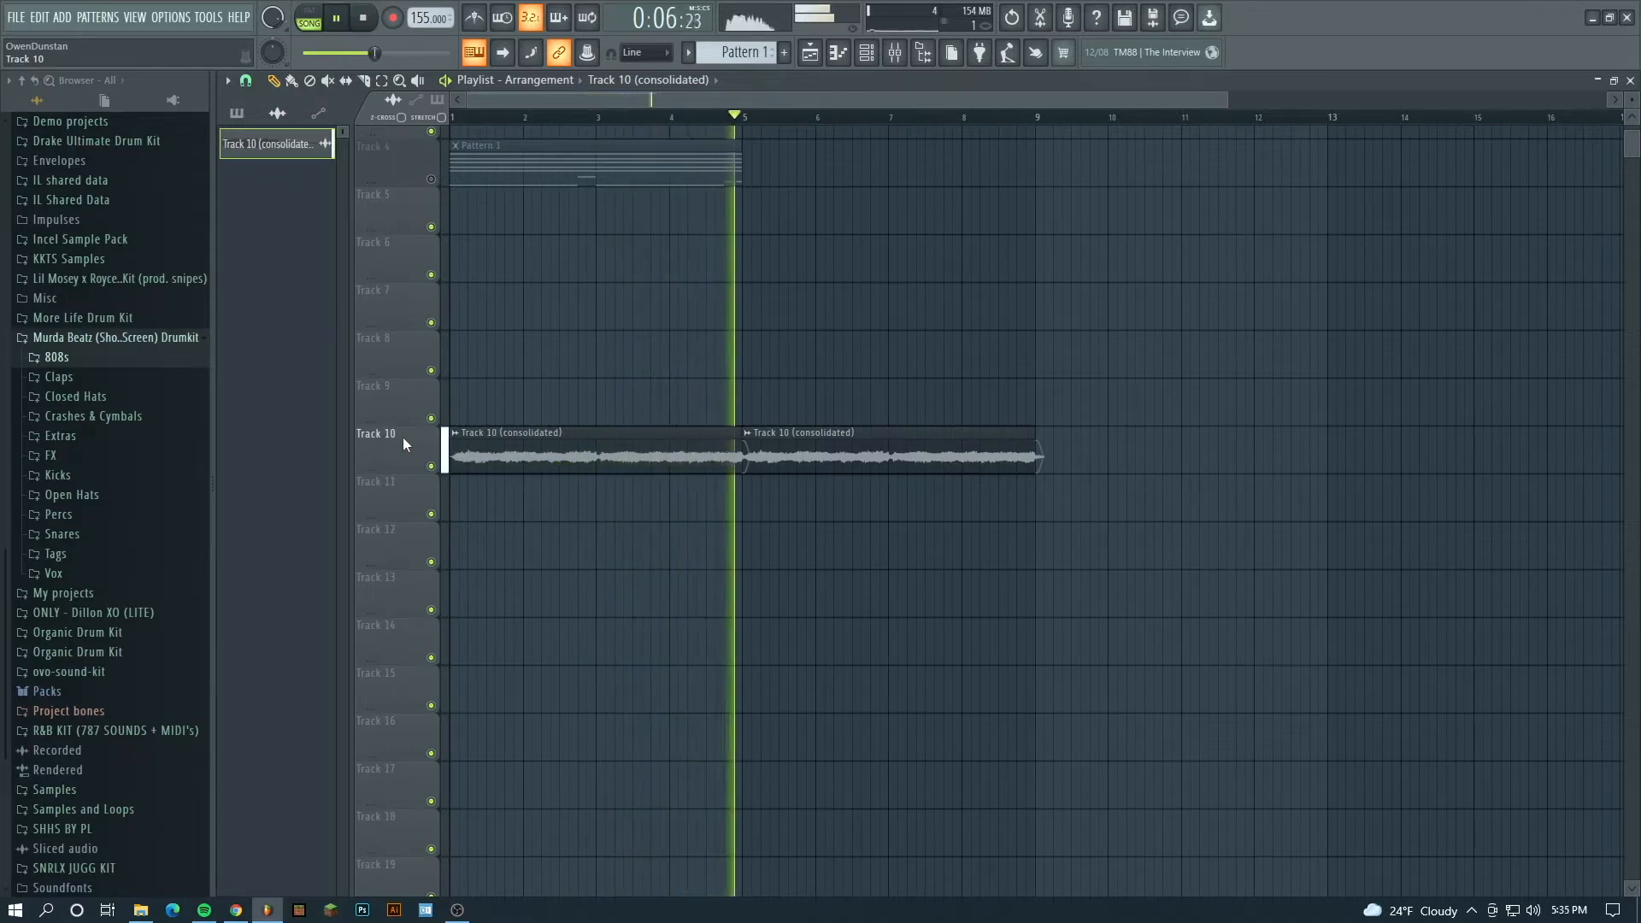
- Stop playback, rename Track 10 in the playlist to Melody 1 and give it the Light Coral color (#CF726F)
key(space)
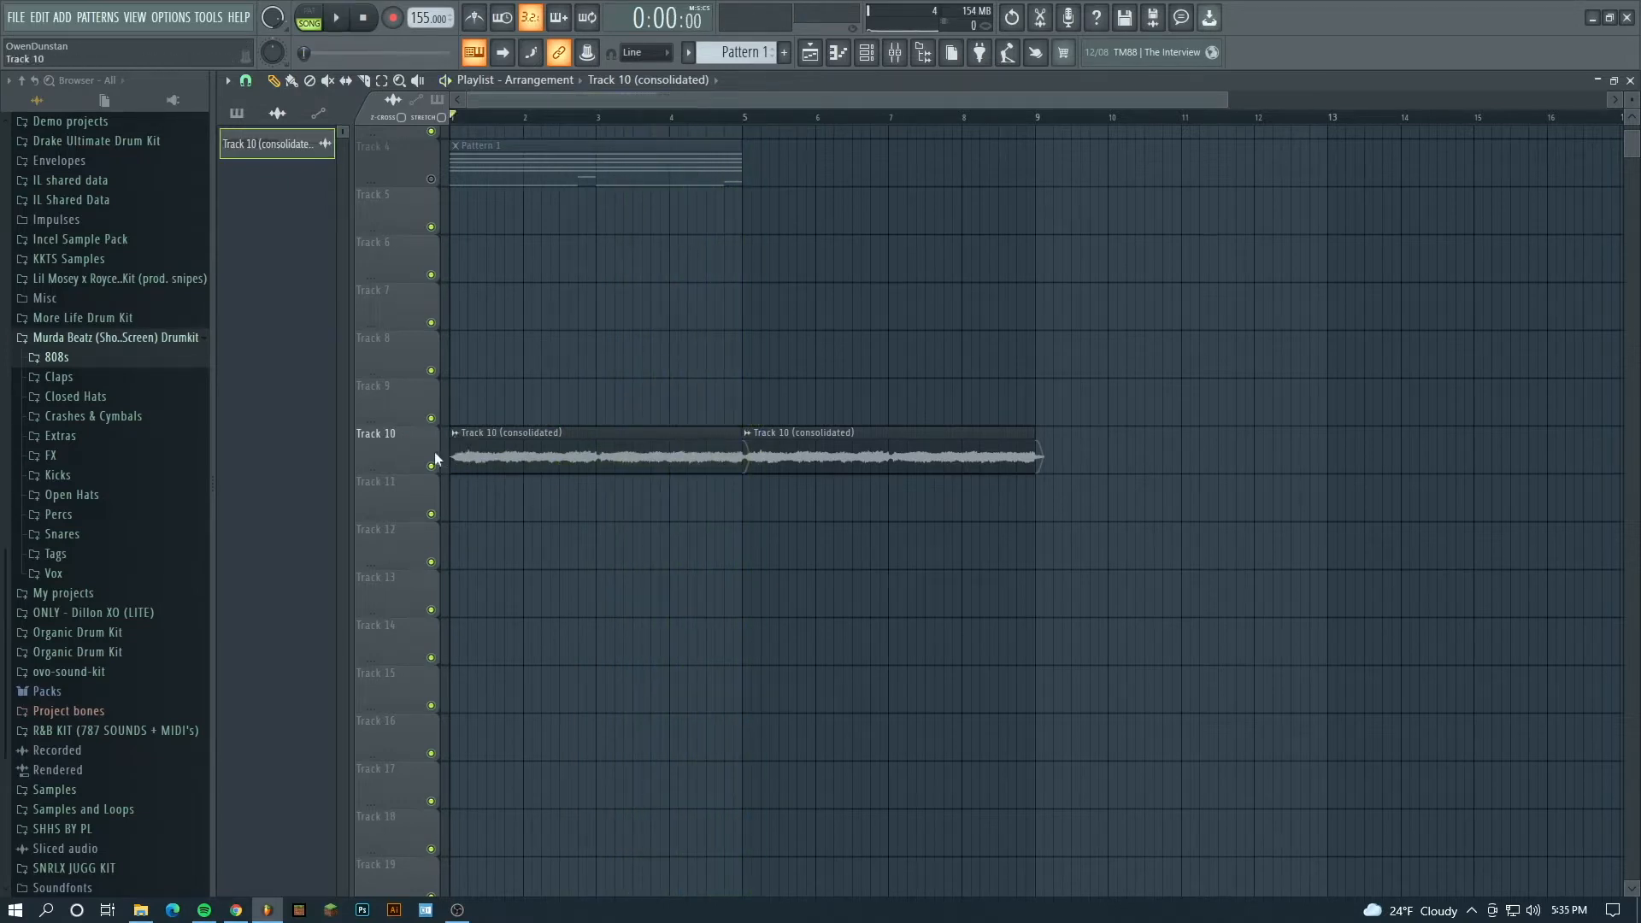
right_click(398, 433)
click(443, 439)
text(Melody 1)
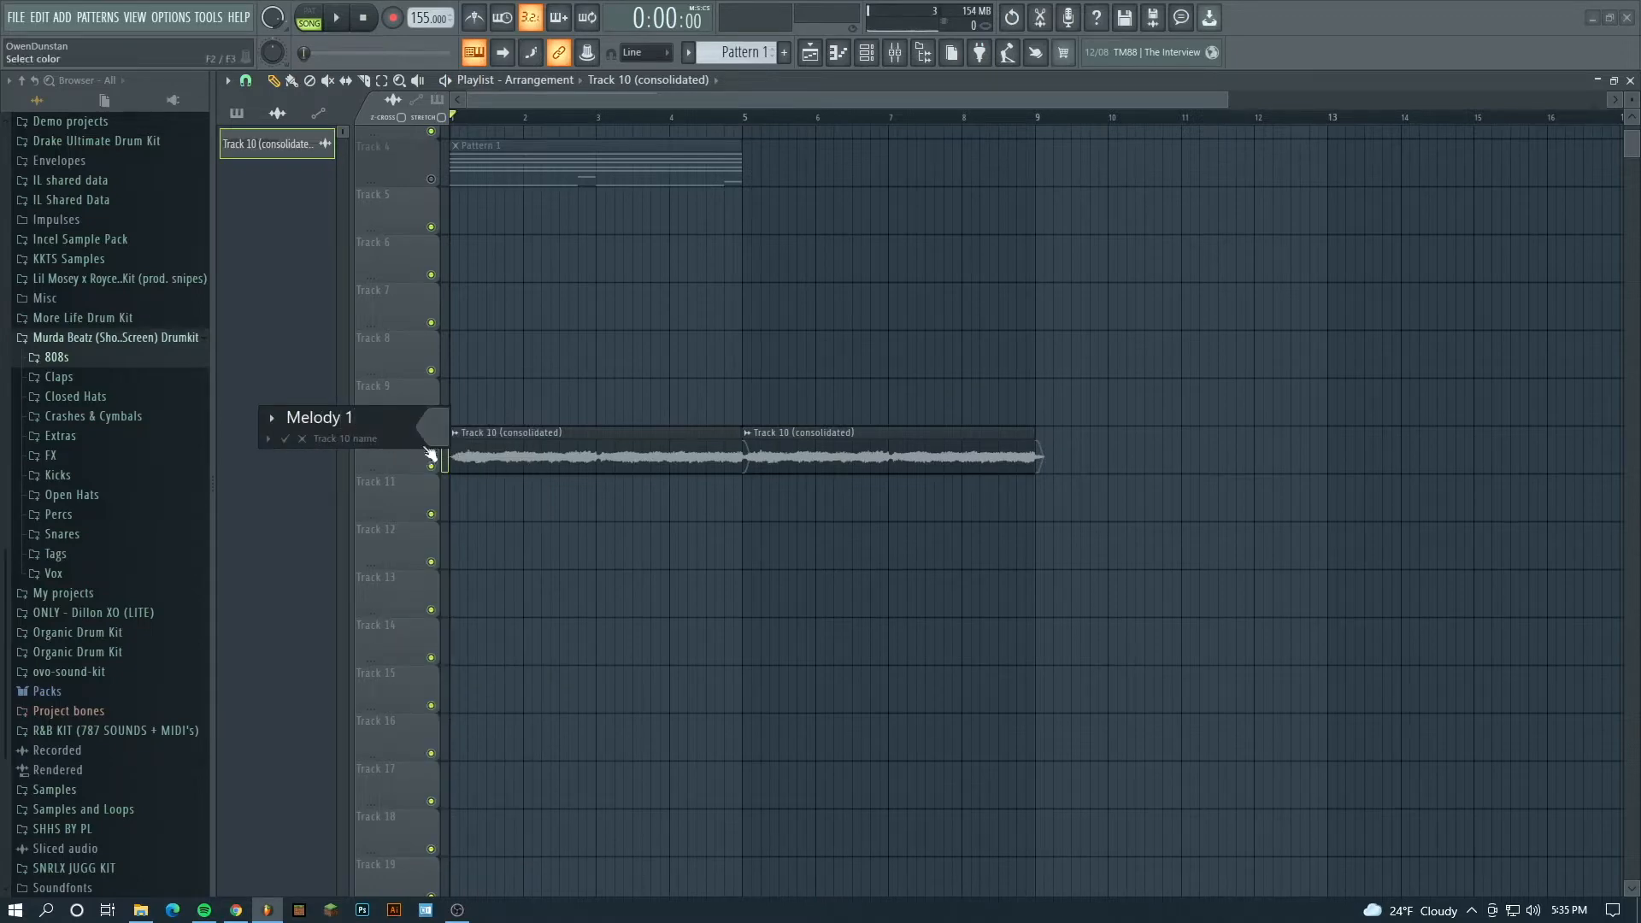
click(428, 451)
click(489, 701)
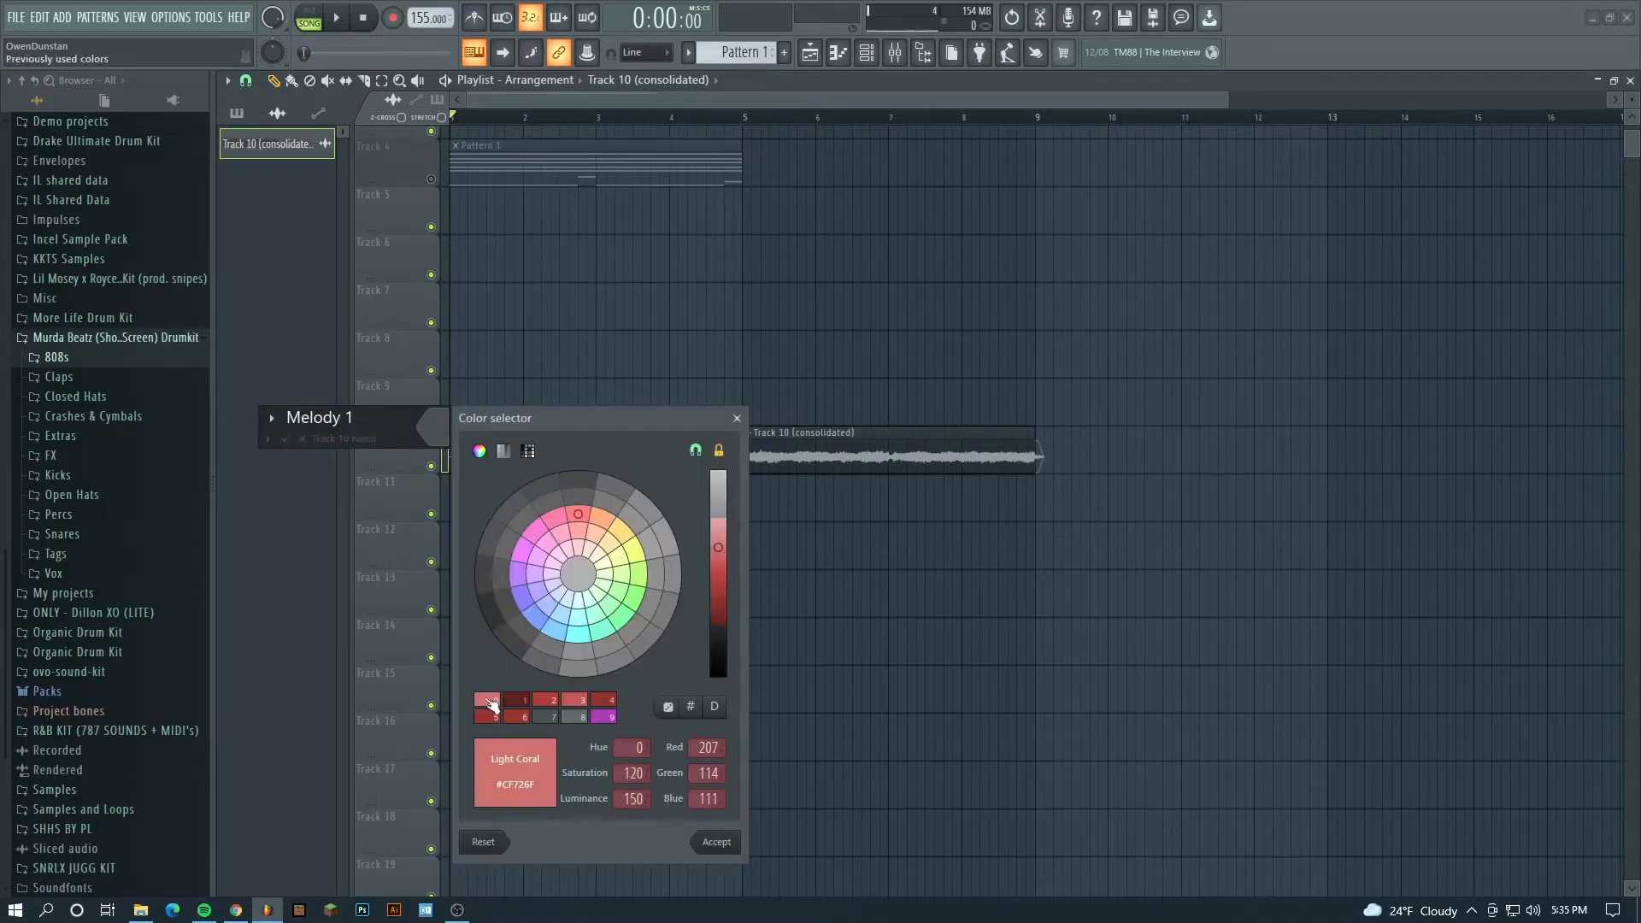
click(721, 849)
key(Return)
- Rename mixer insert 10 to Melody 1
click(894, 53)
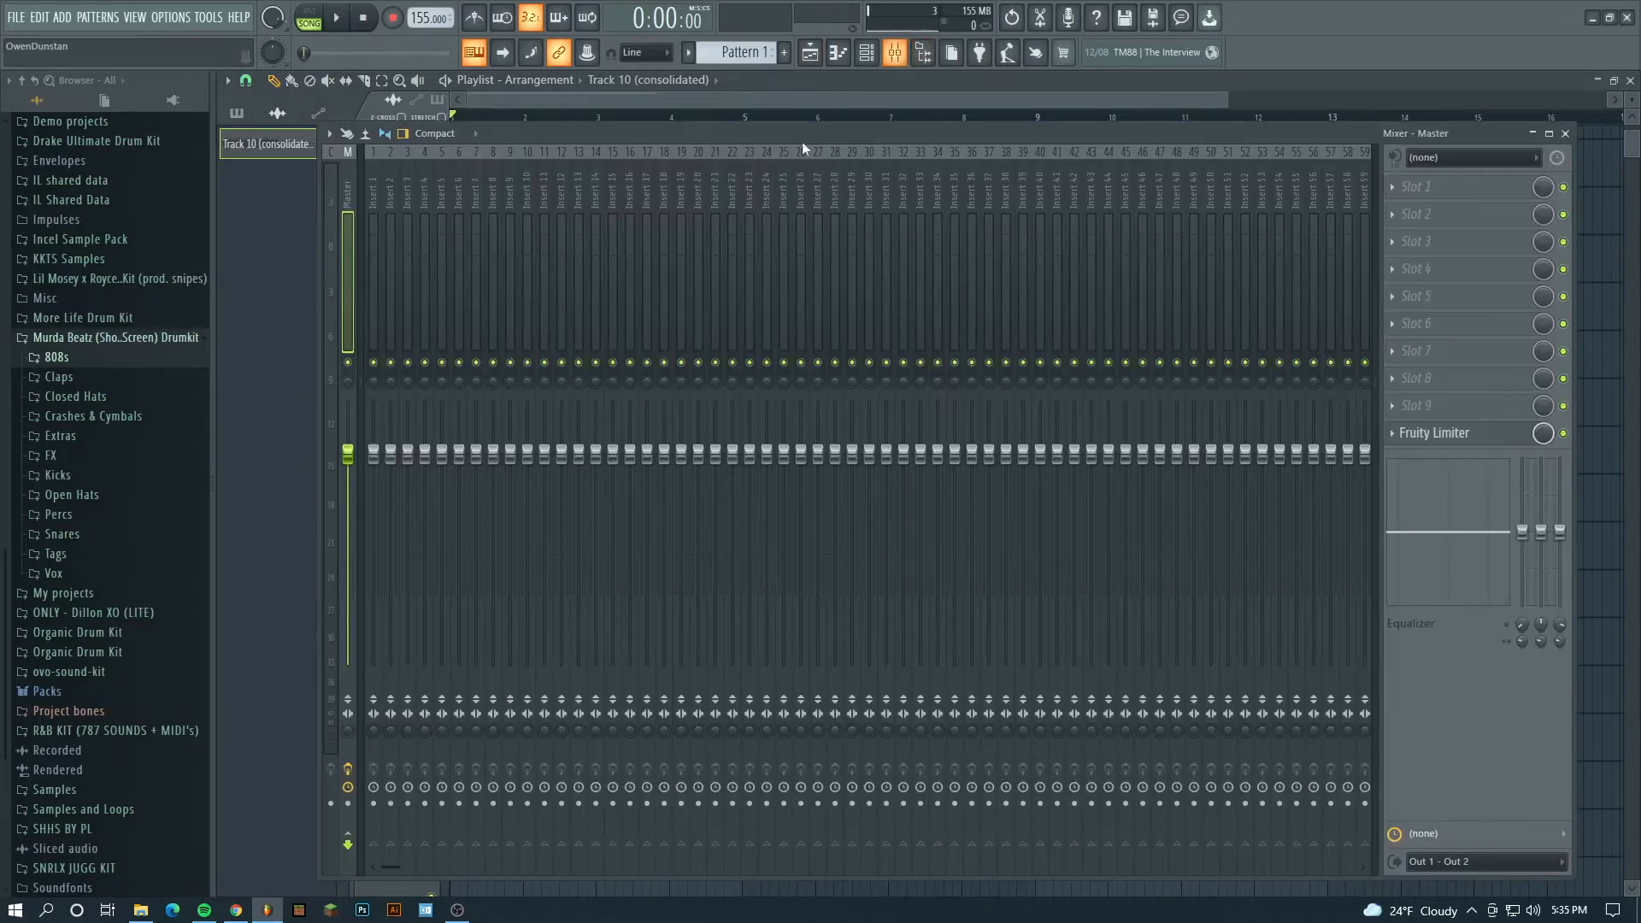
click(523, 186)
right_click(525, 181)
click(591, 163)
text(Melody 1)
key(Return)
- Route the consolidated audio clip's channel to mixer track 10 and play the arrangement briefly to check the routing
key(F6)
scroll(586, 220, up, 2)
key(space)
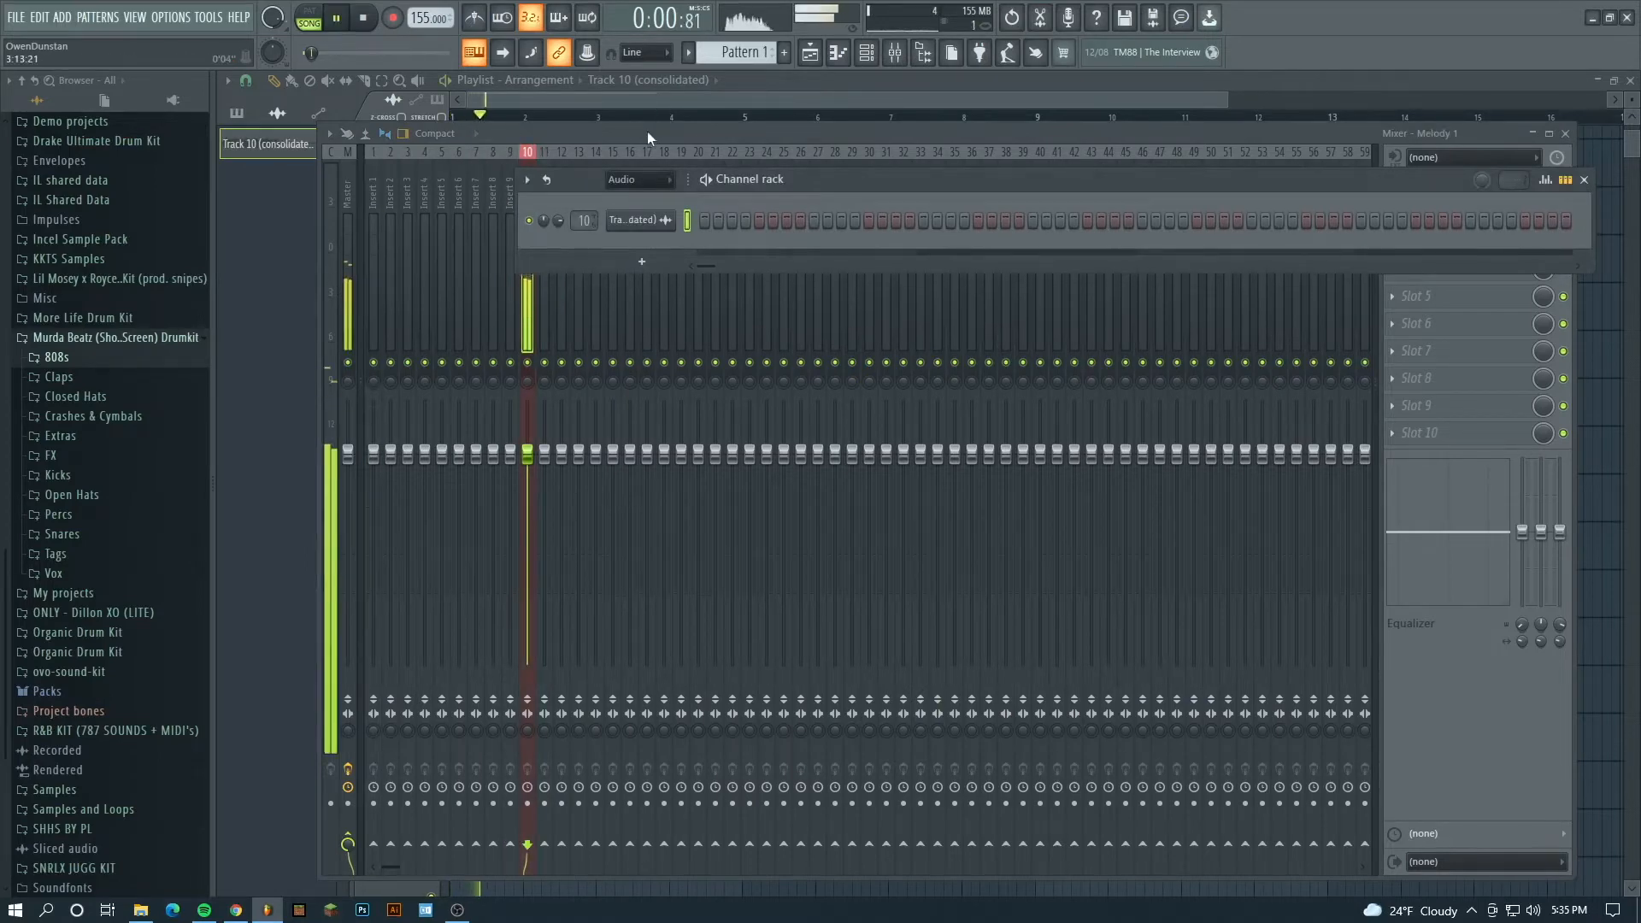
key(F6)
key(space)
- Insert ValhallaVintageVerb in slot 1 of the Melody 1 mixer track
click(1410, 187)
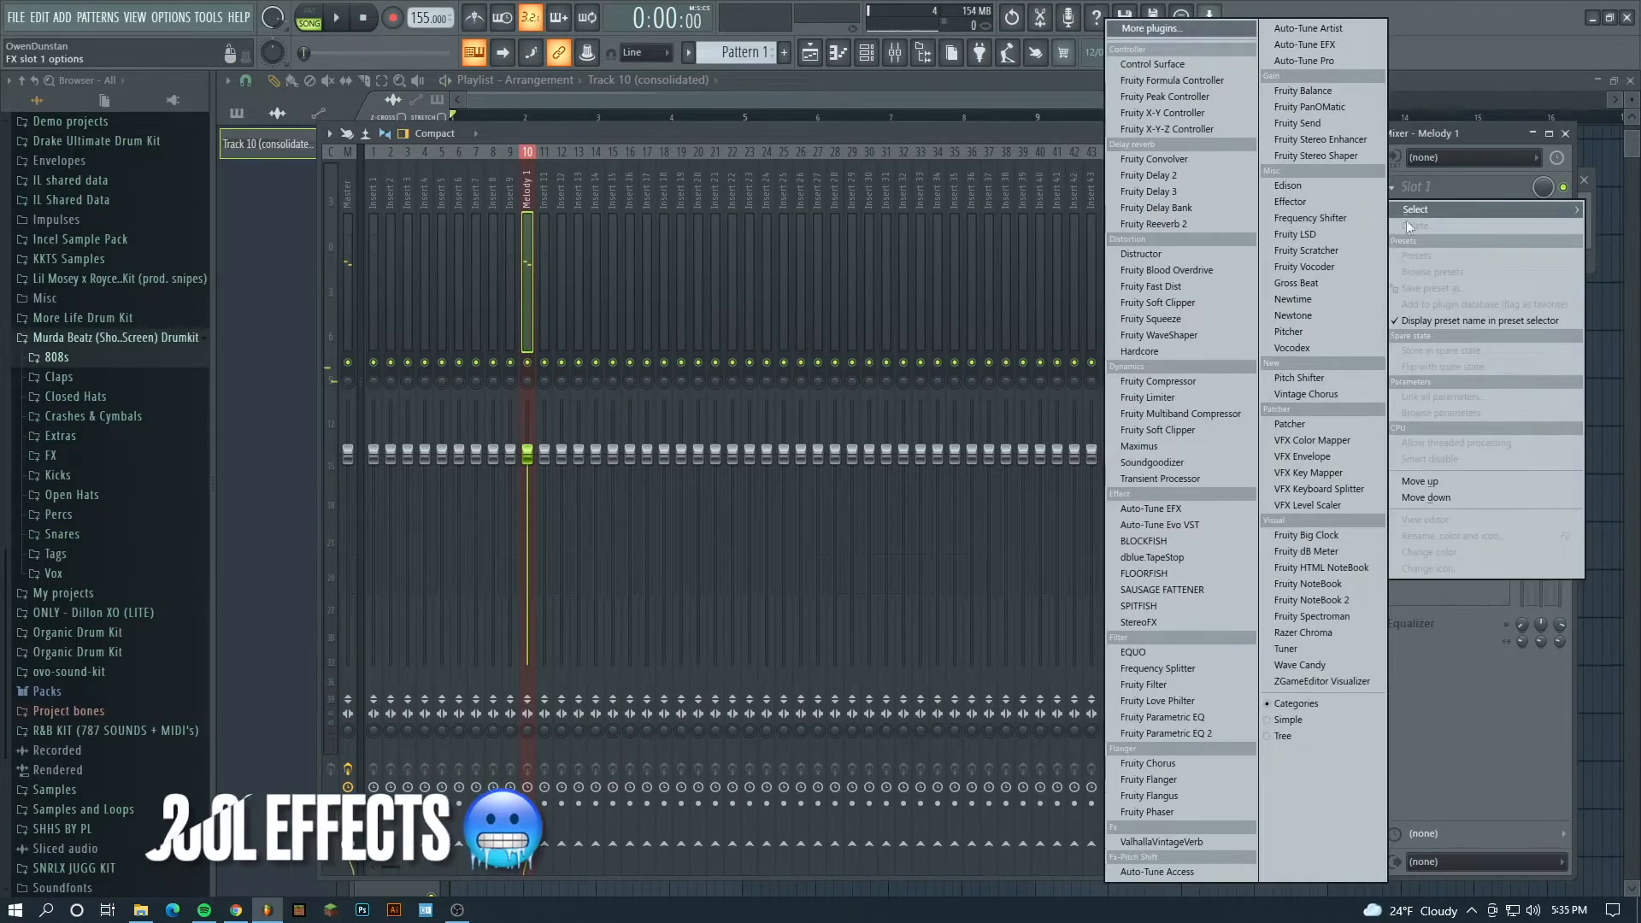
click(1187, 851)
drag(800, 295, 1046, 271)
- Choose a factory preset in ValhallaVintageVerb and adjust the reverb's decay while playing the melody
click(1240, 572)
mouse_move(1266, 376)
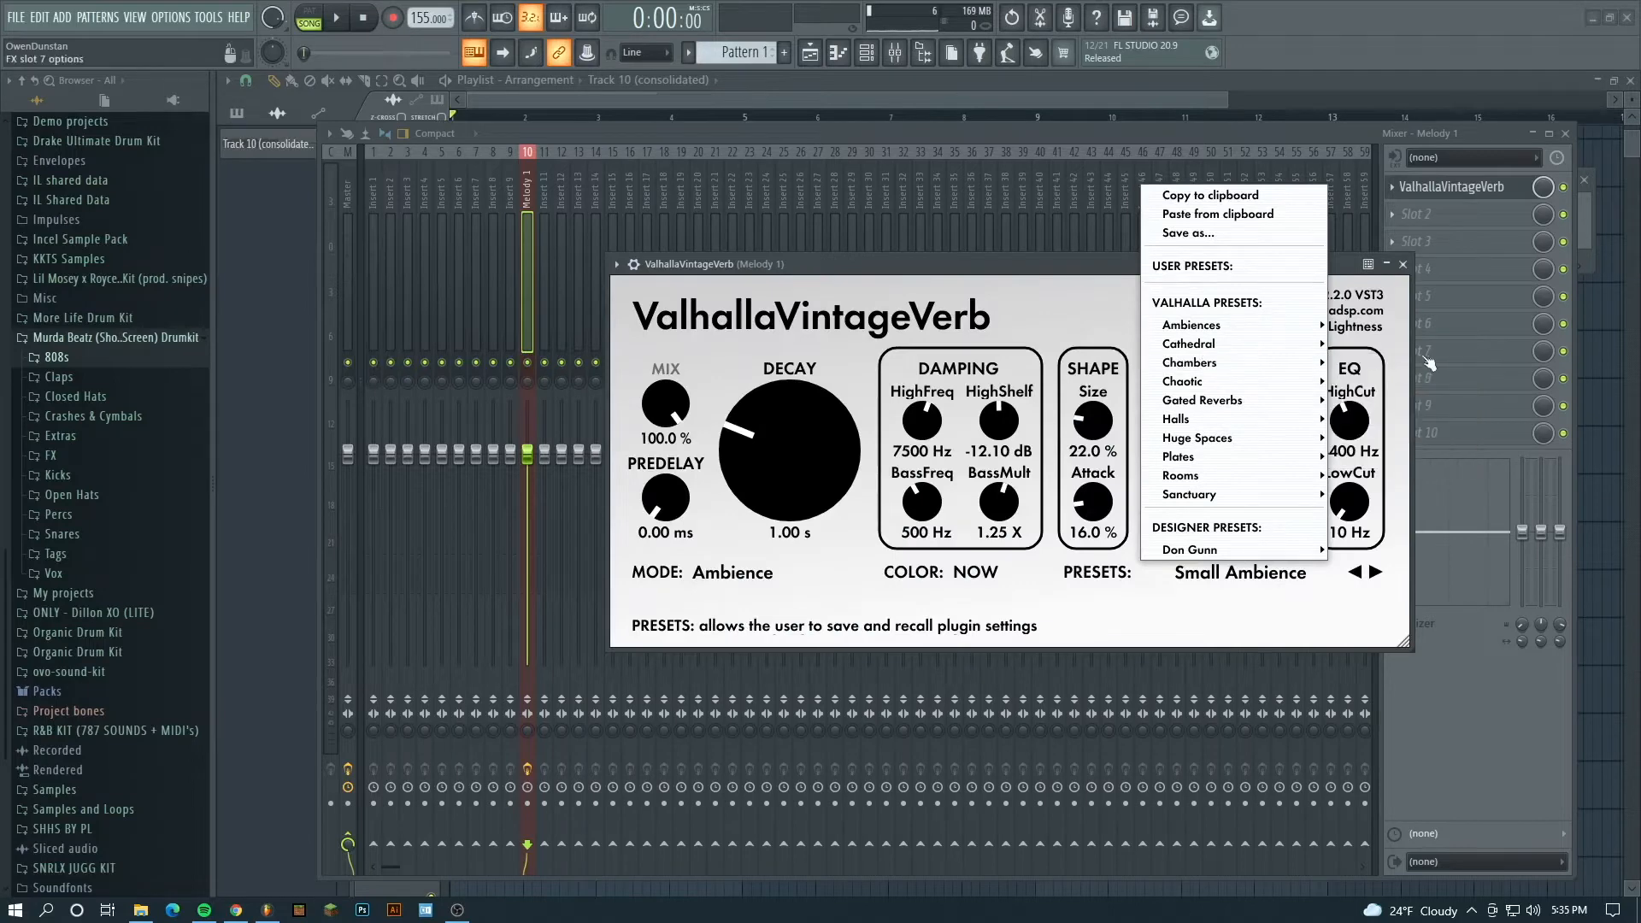
mouse_move(1271, 351)
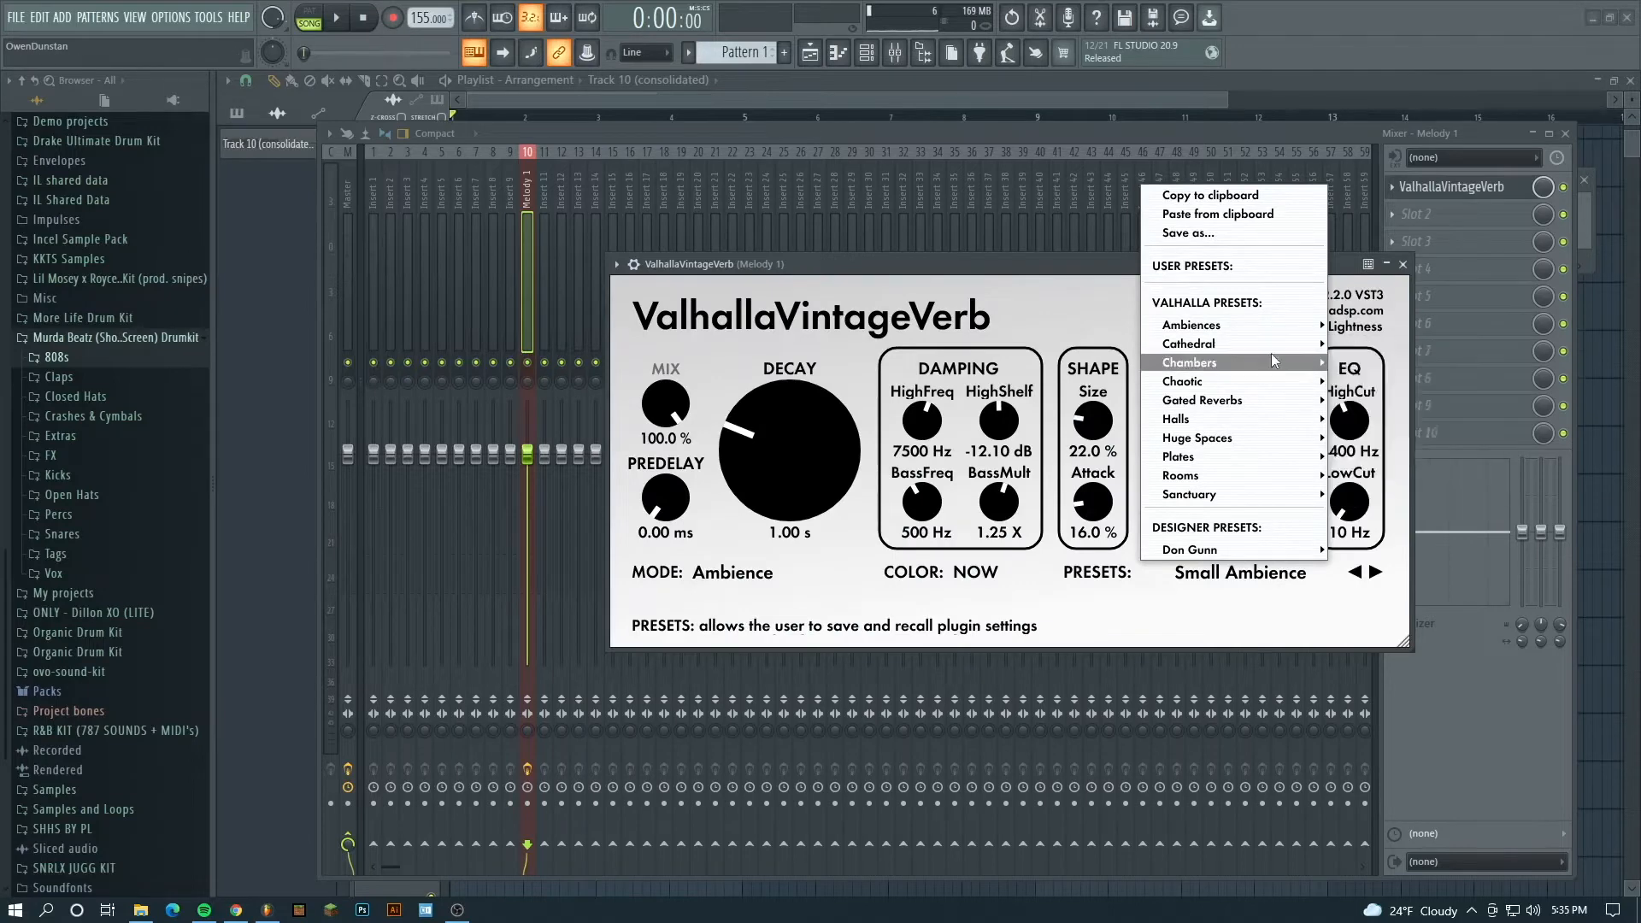
click(1402, 384)
key(space)
drag(796, 459, 788, 451)
- Insert Fruity Love Philter in slot 2 of Melody 1, lower its filter cutoff slightly and play the melody
click(352, 26)
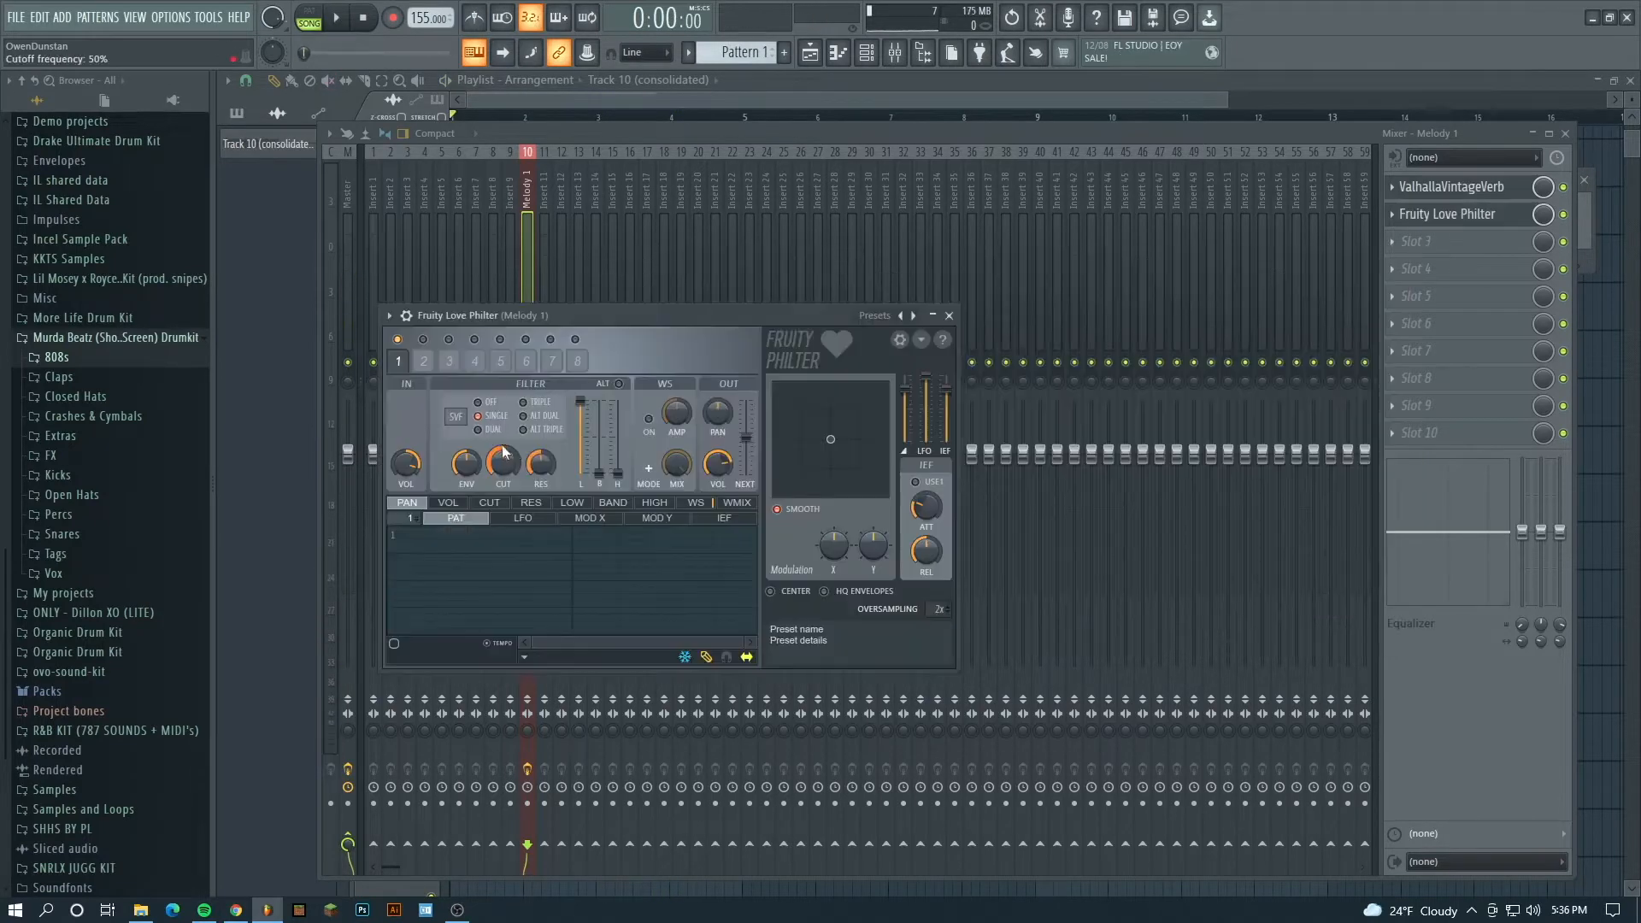
drag(511, 462, 511, 480)
key(space)
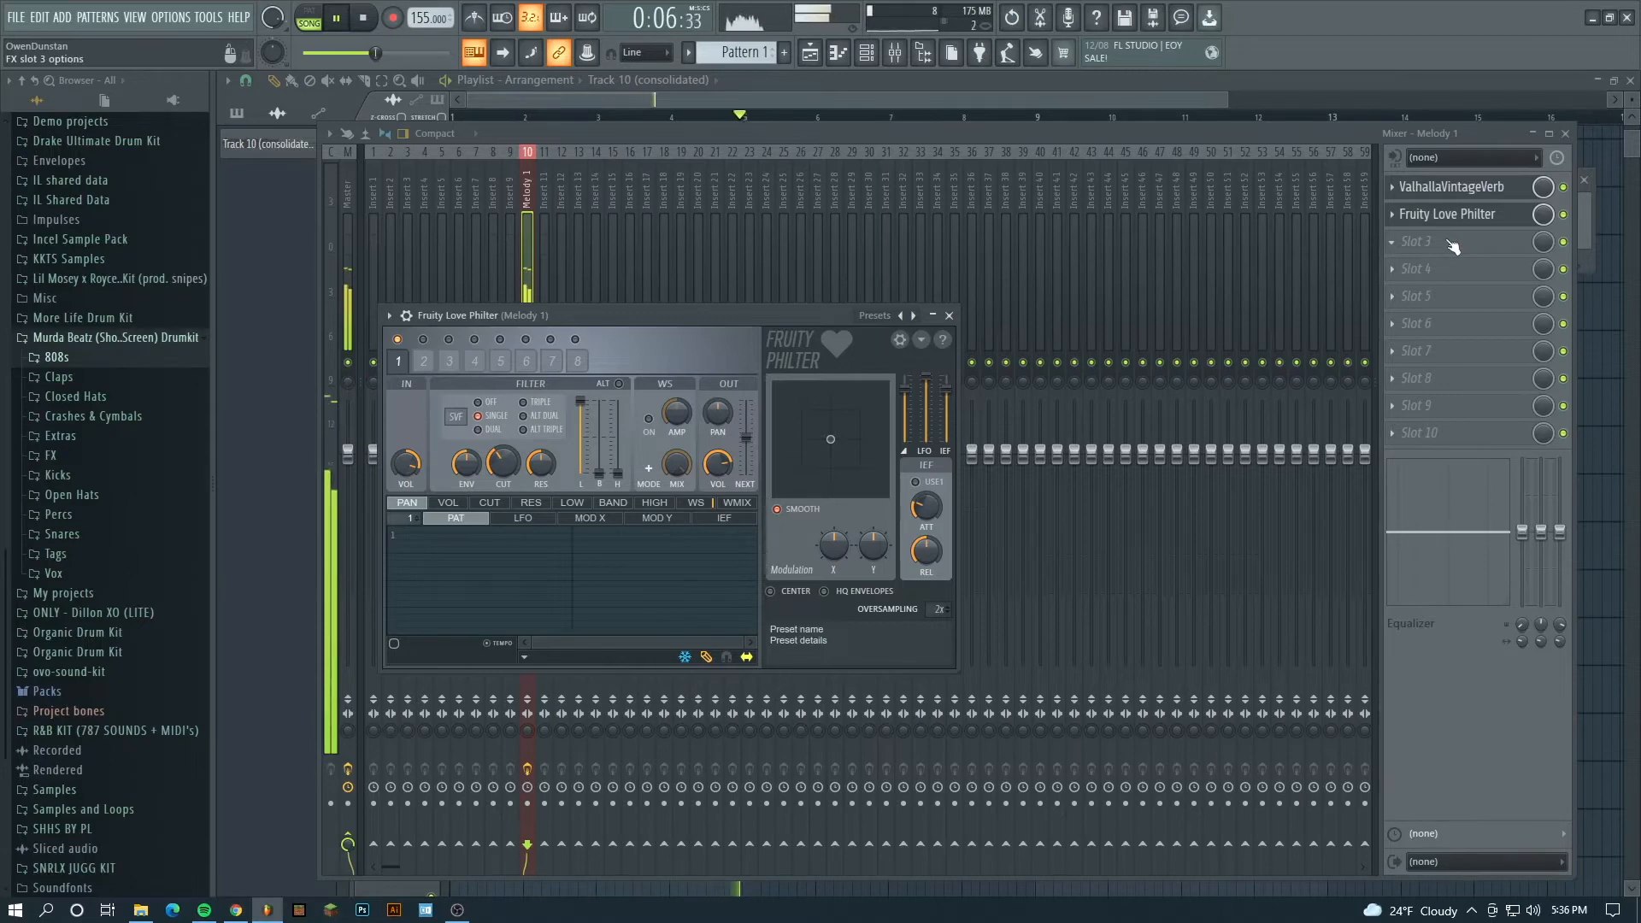
- Insert Fruity Flanger with the Deep Flanger preset in slot 3 and lower the Melody 1 mixer volume to about -3.8 dB
click(1149, 779)
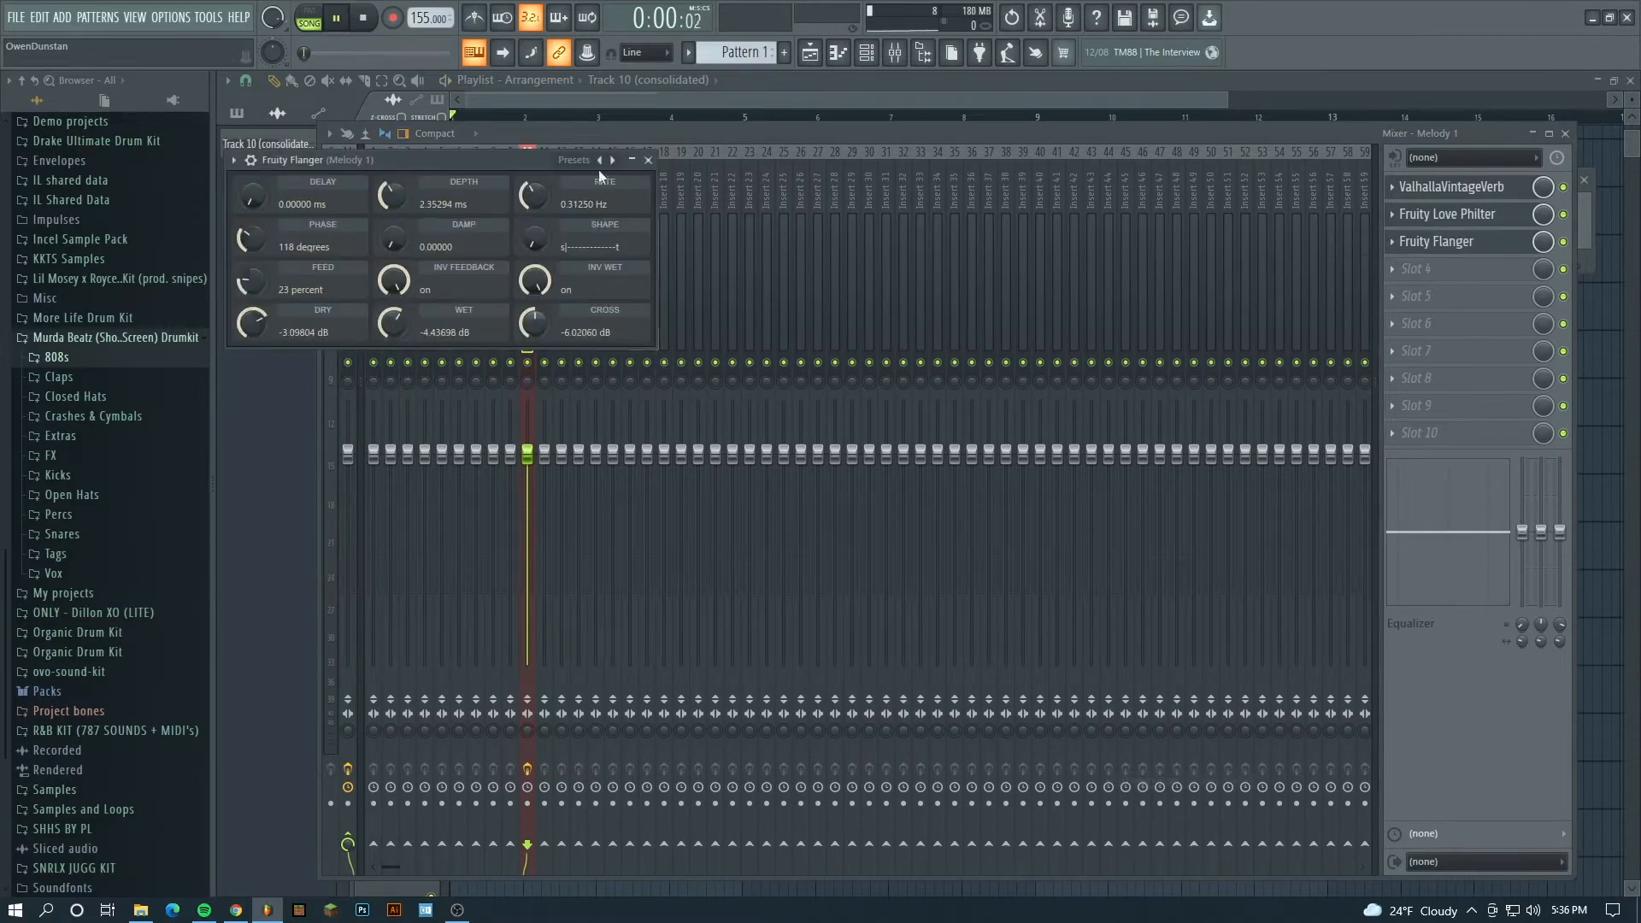
key(space)
click(581, 160)
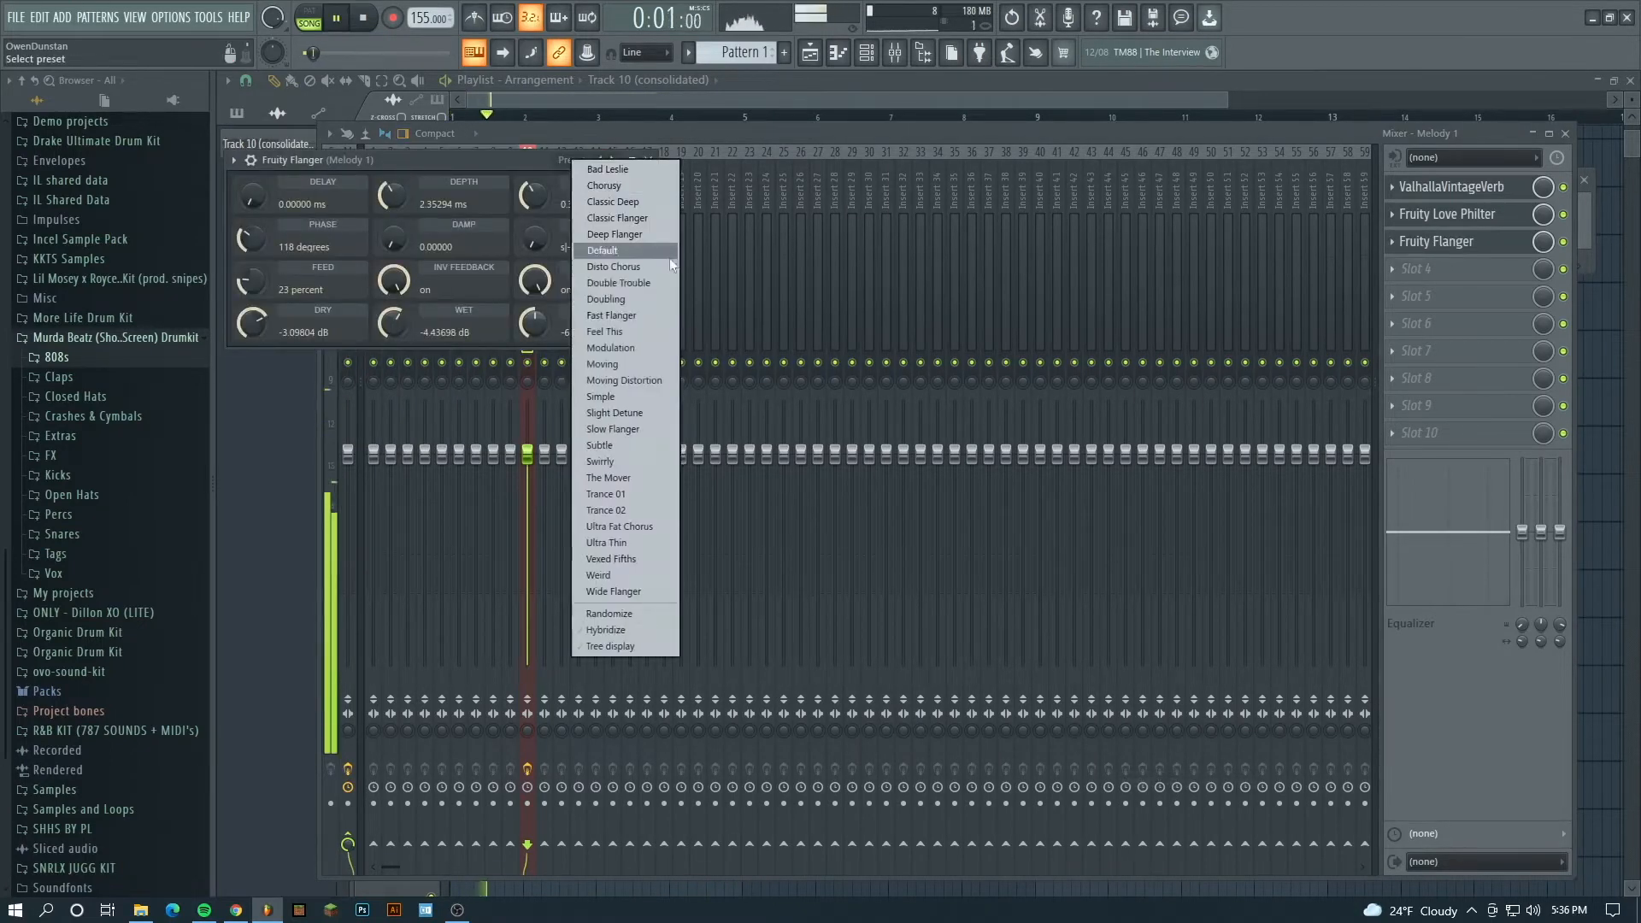
click(629, 230)
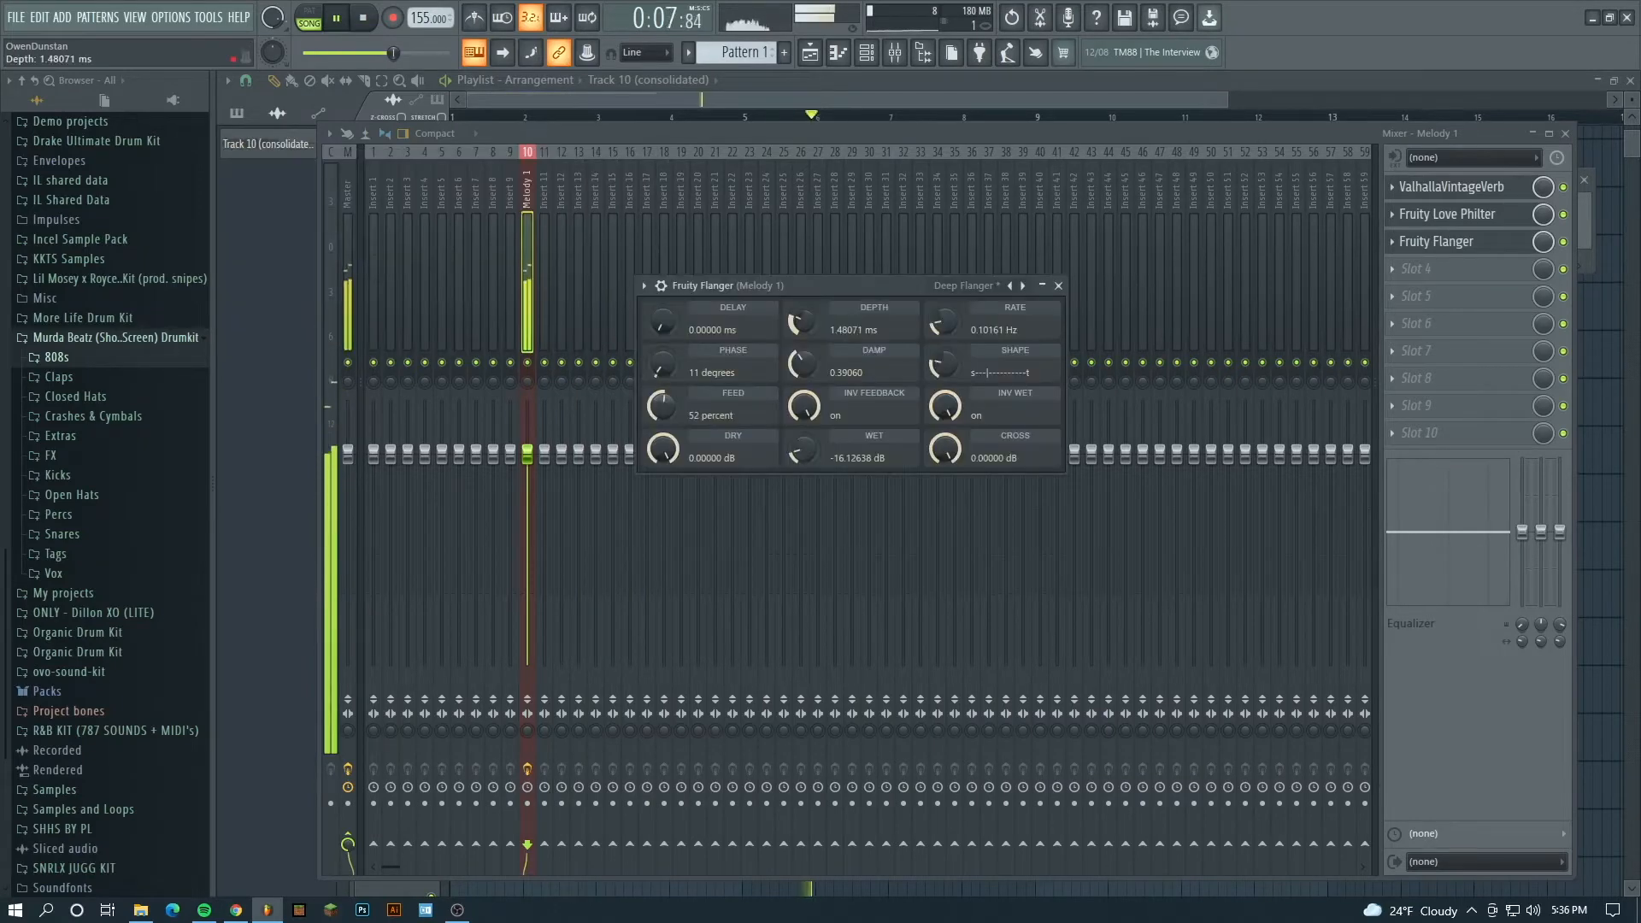
drag(527, 451, 527, 487)
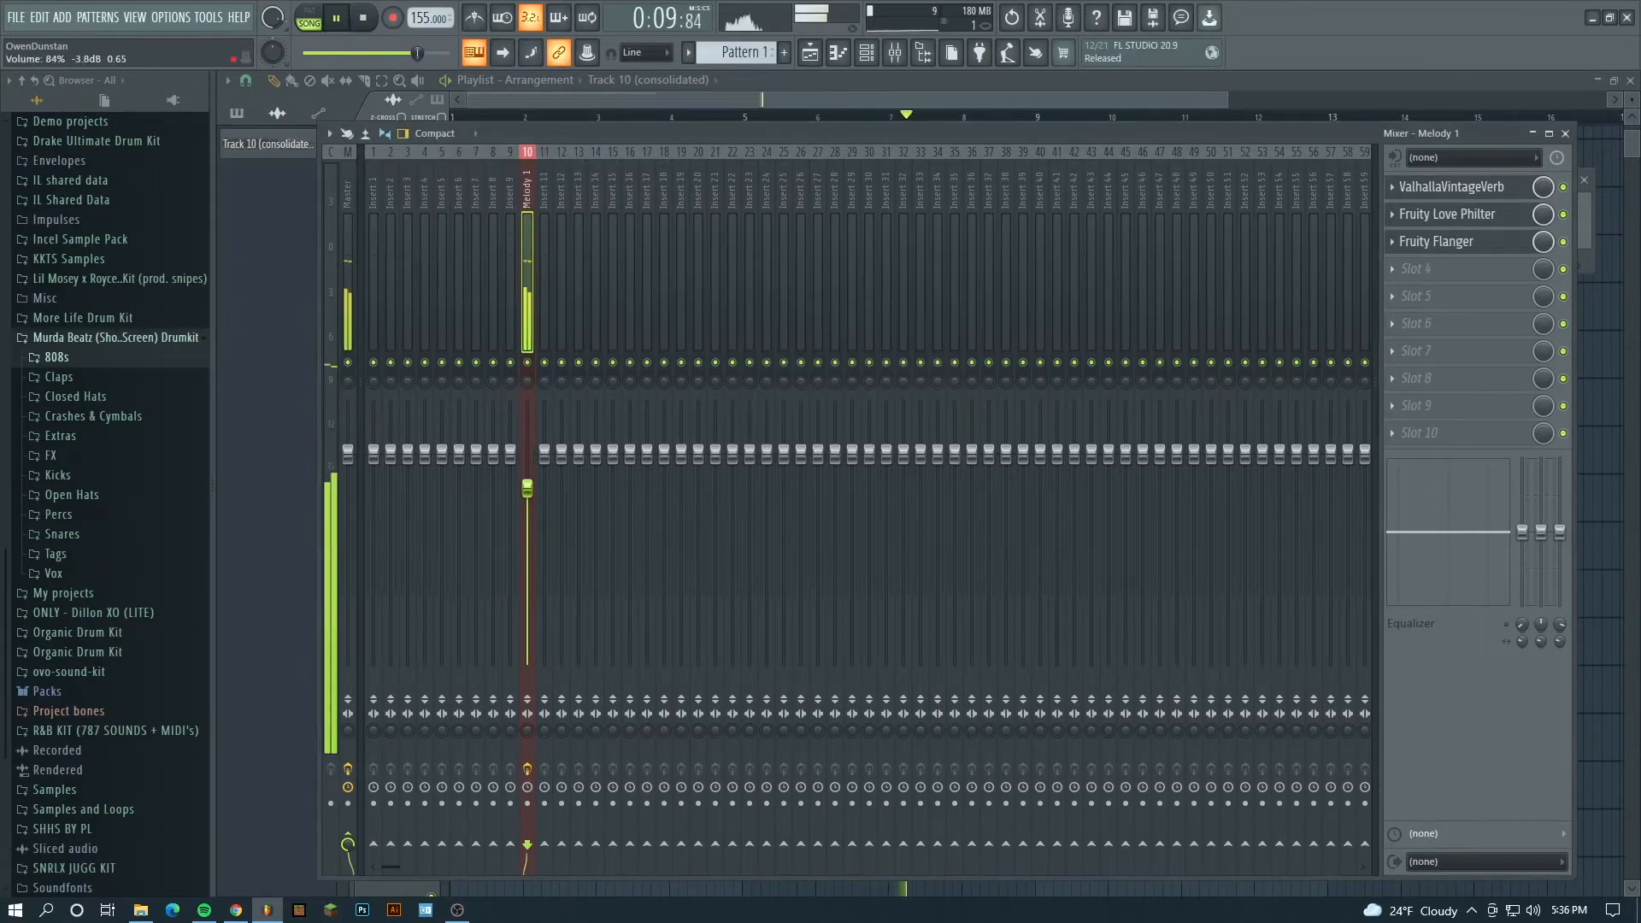
key(space)
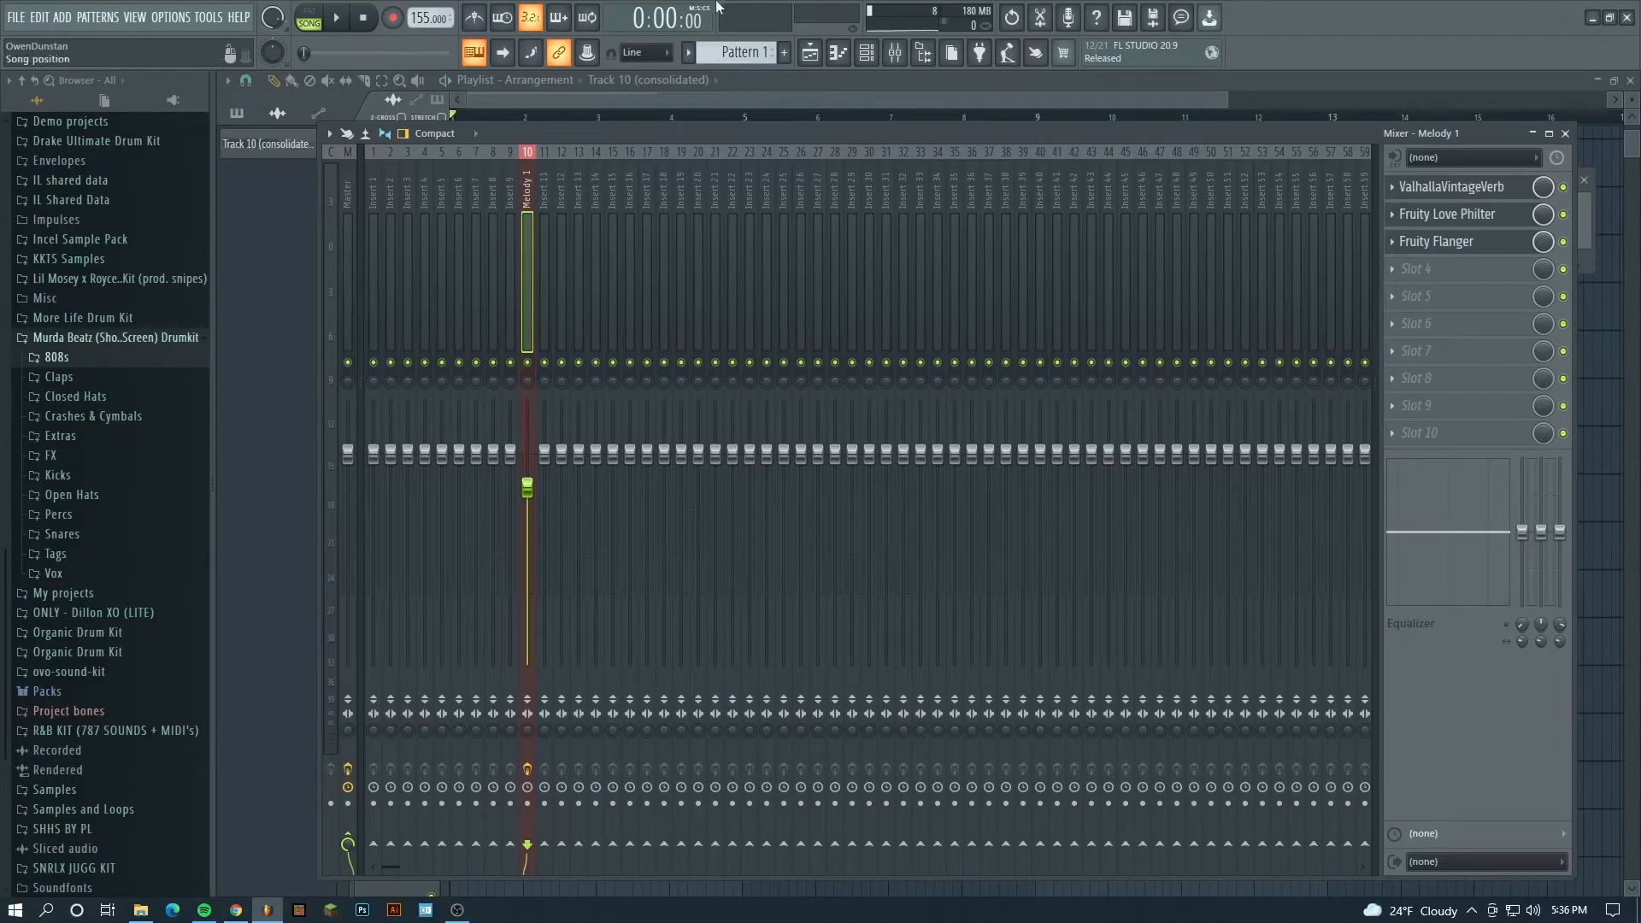
- Play the Melody 1 clips in the playlist and recolor the Melody 1 track a stronger red
key(F9)
click(590, 457)
scroll(709, 128, up, 4)
key(space)
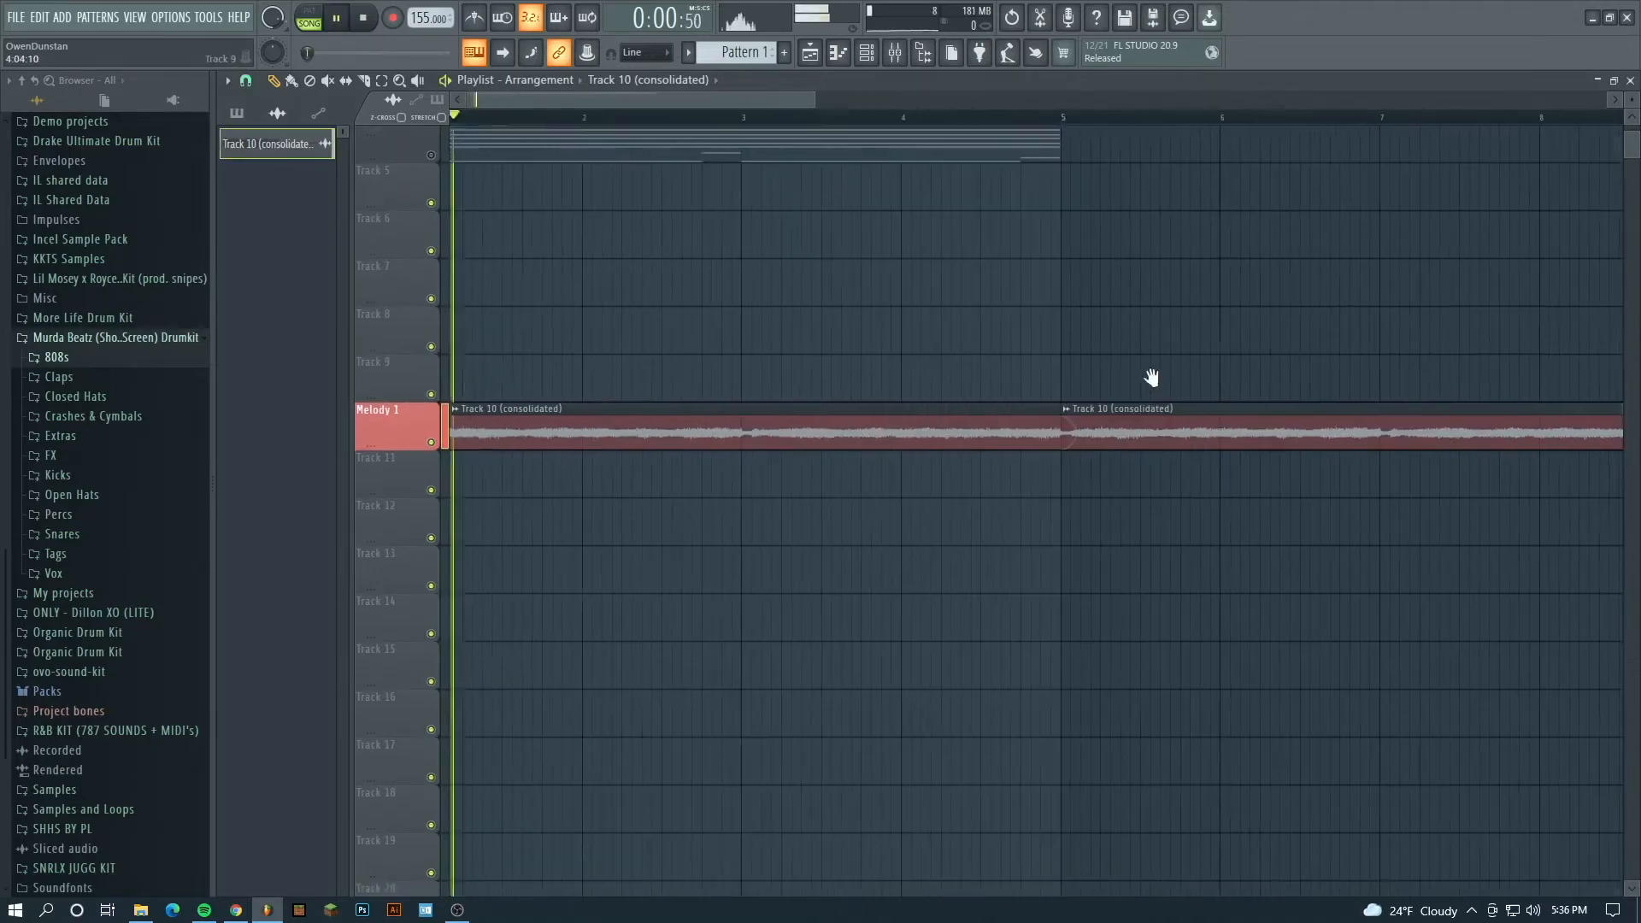
scroll(662, 131, down, 5)
scroll(694, 121, down, 2)
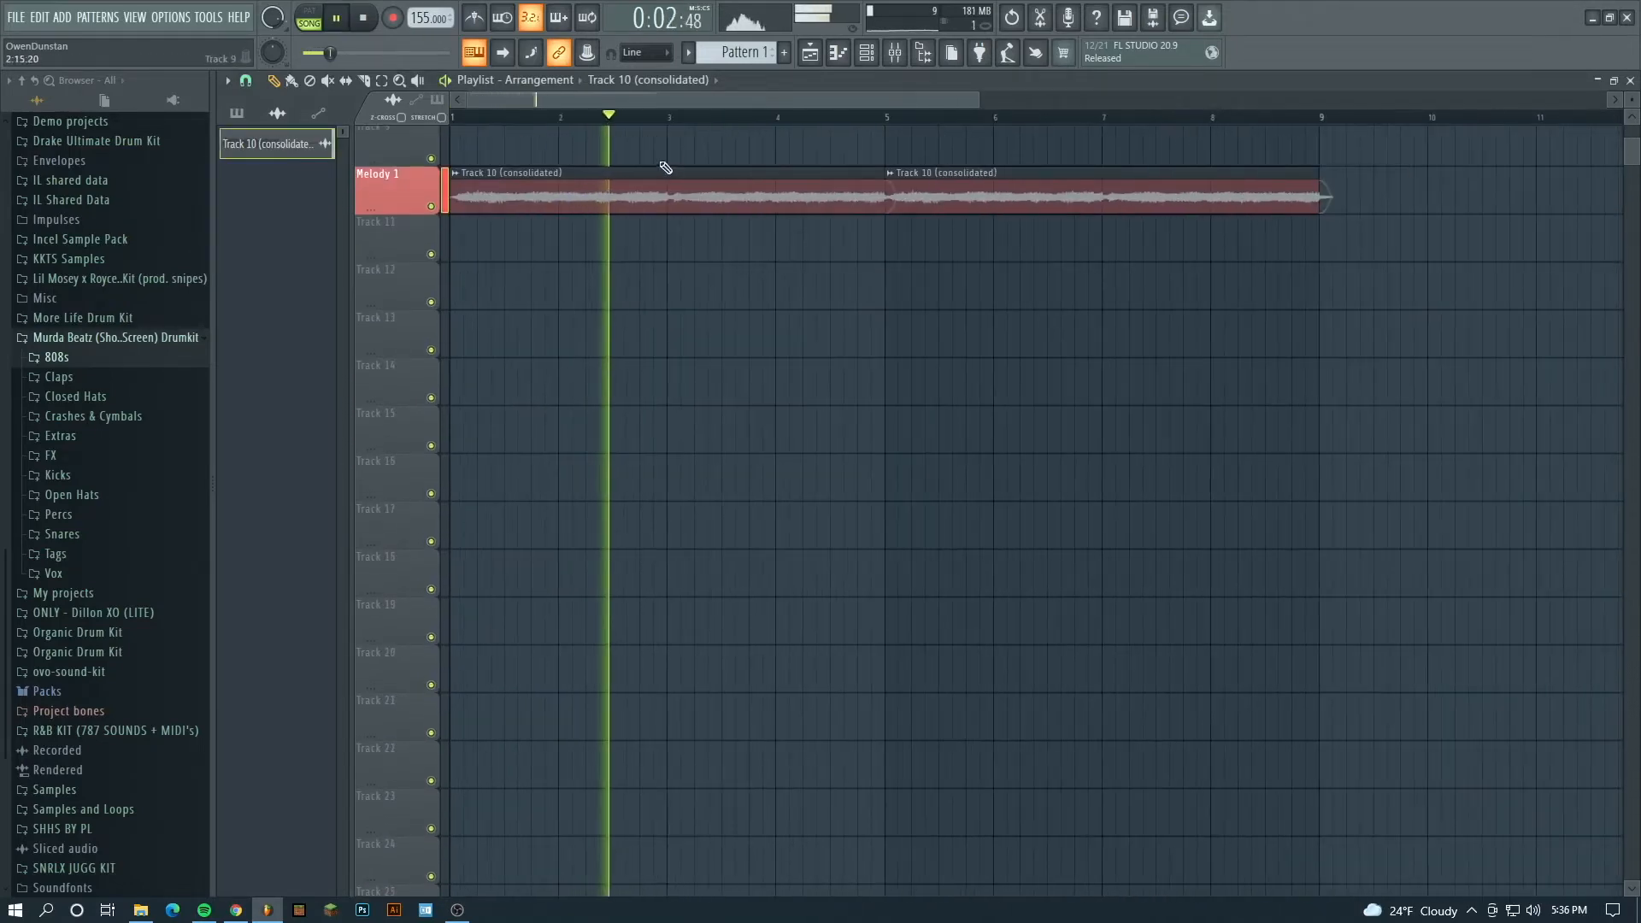
scroll(666, 127, down, 2)
scroll(650, 204, up, 4)
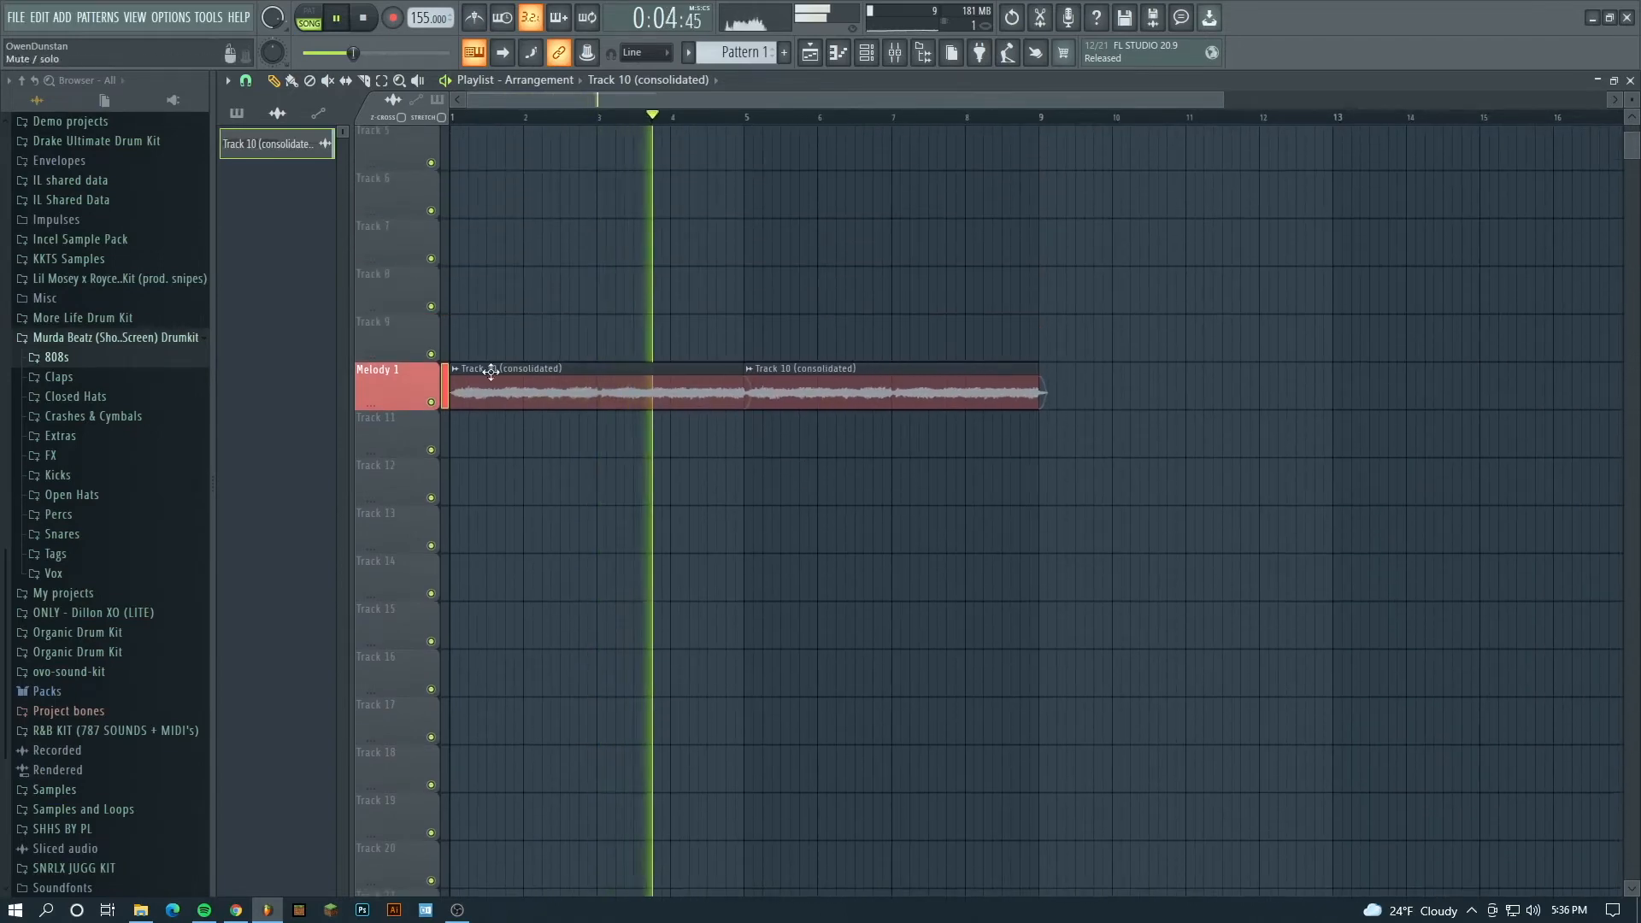
right_click(392, 365)
click(407, 371)
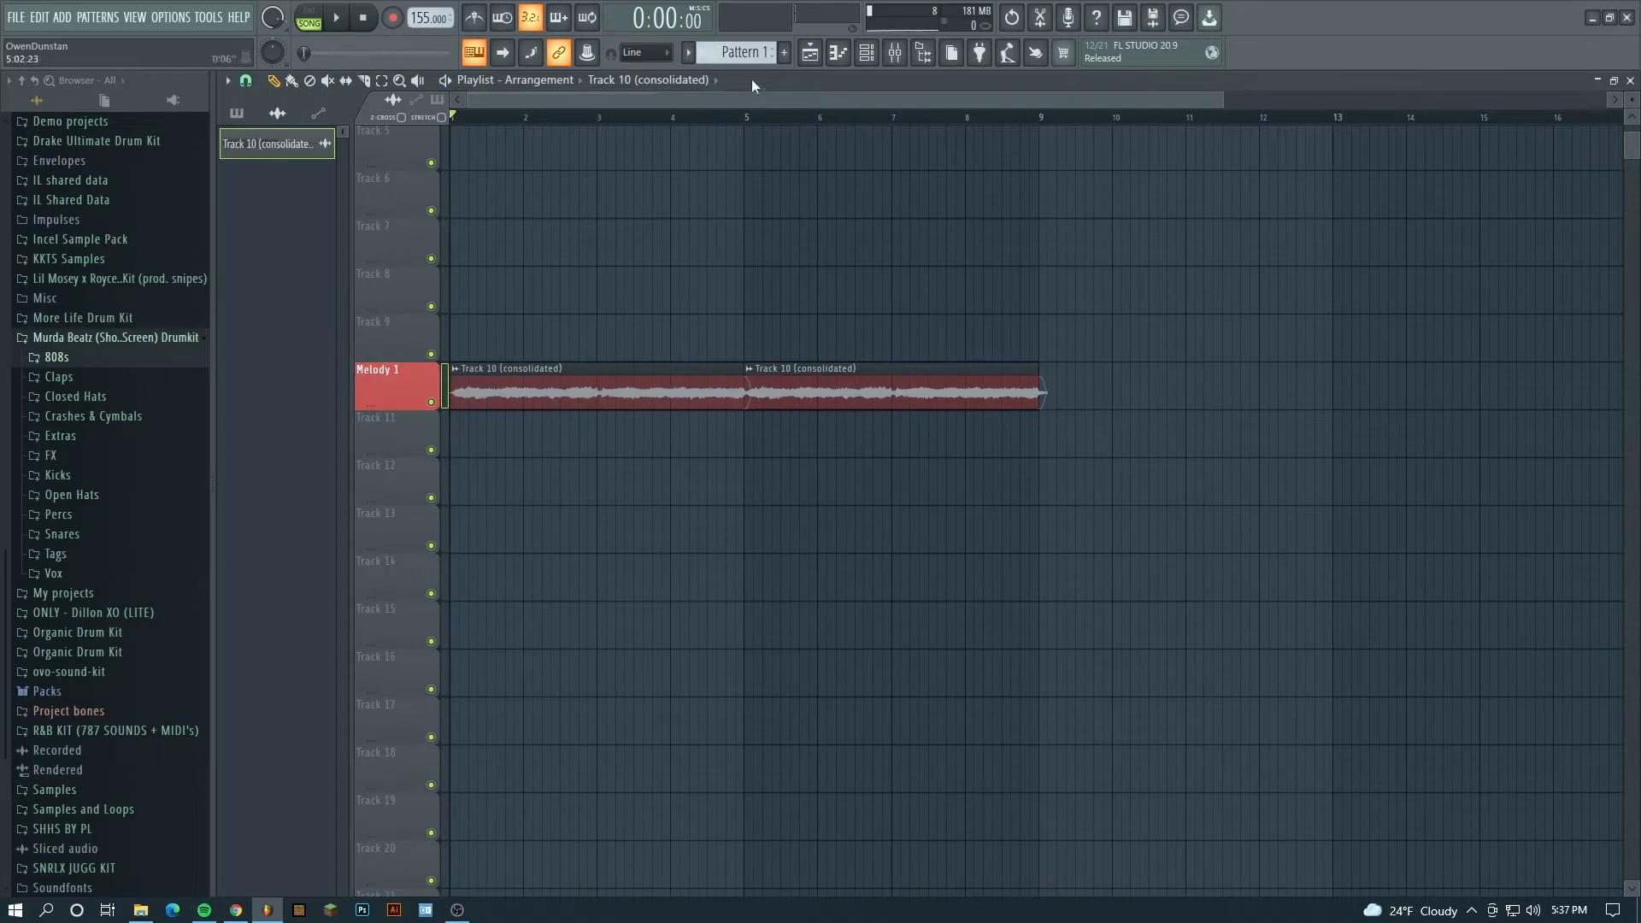
- Switch to Pattern 2 and rename playlist Track 11 to GMS with the Chocolate Brown color (#602120)
scroll(748, 56, up, 1)
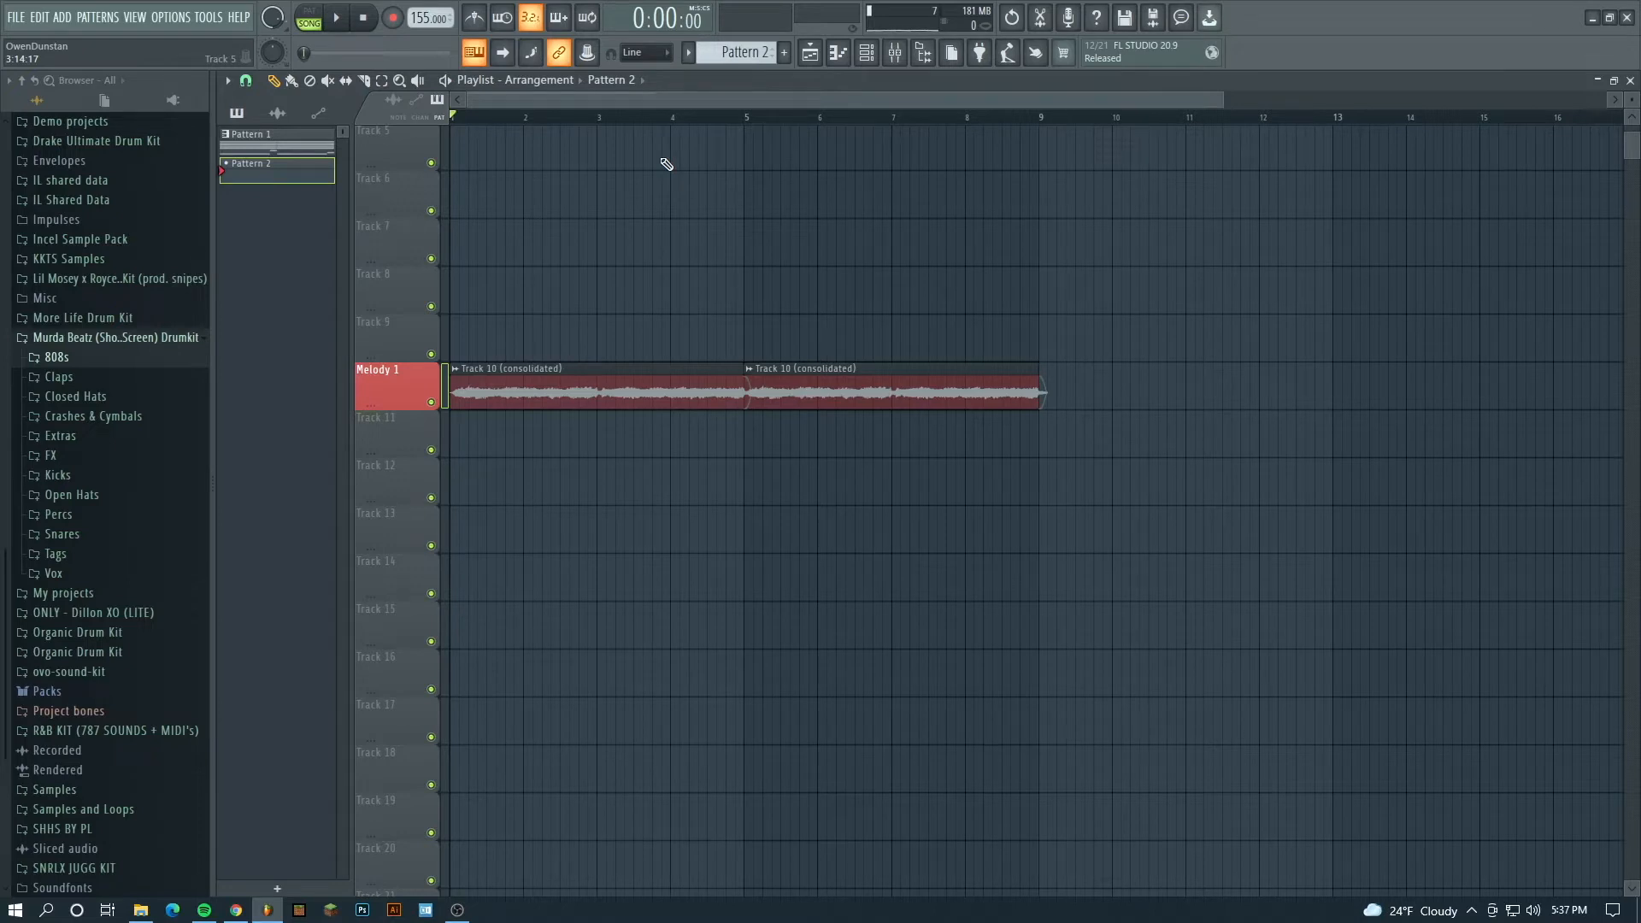
right_click(397, 417)
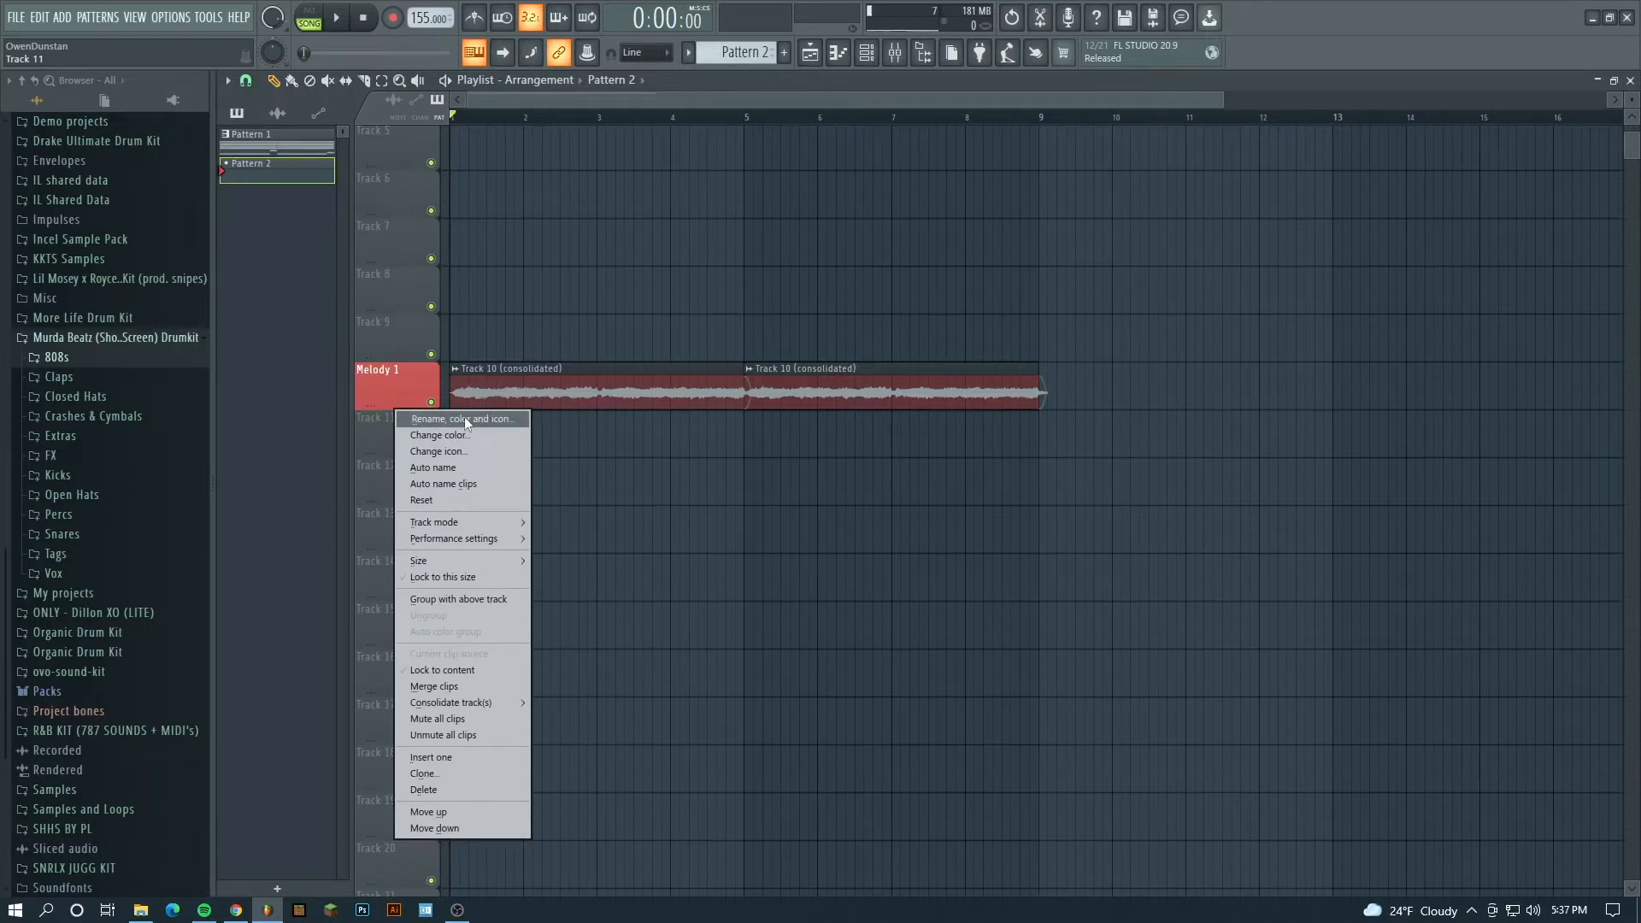
click(464, 417)
text(GMS)
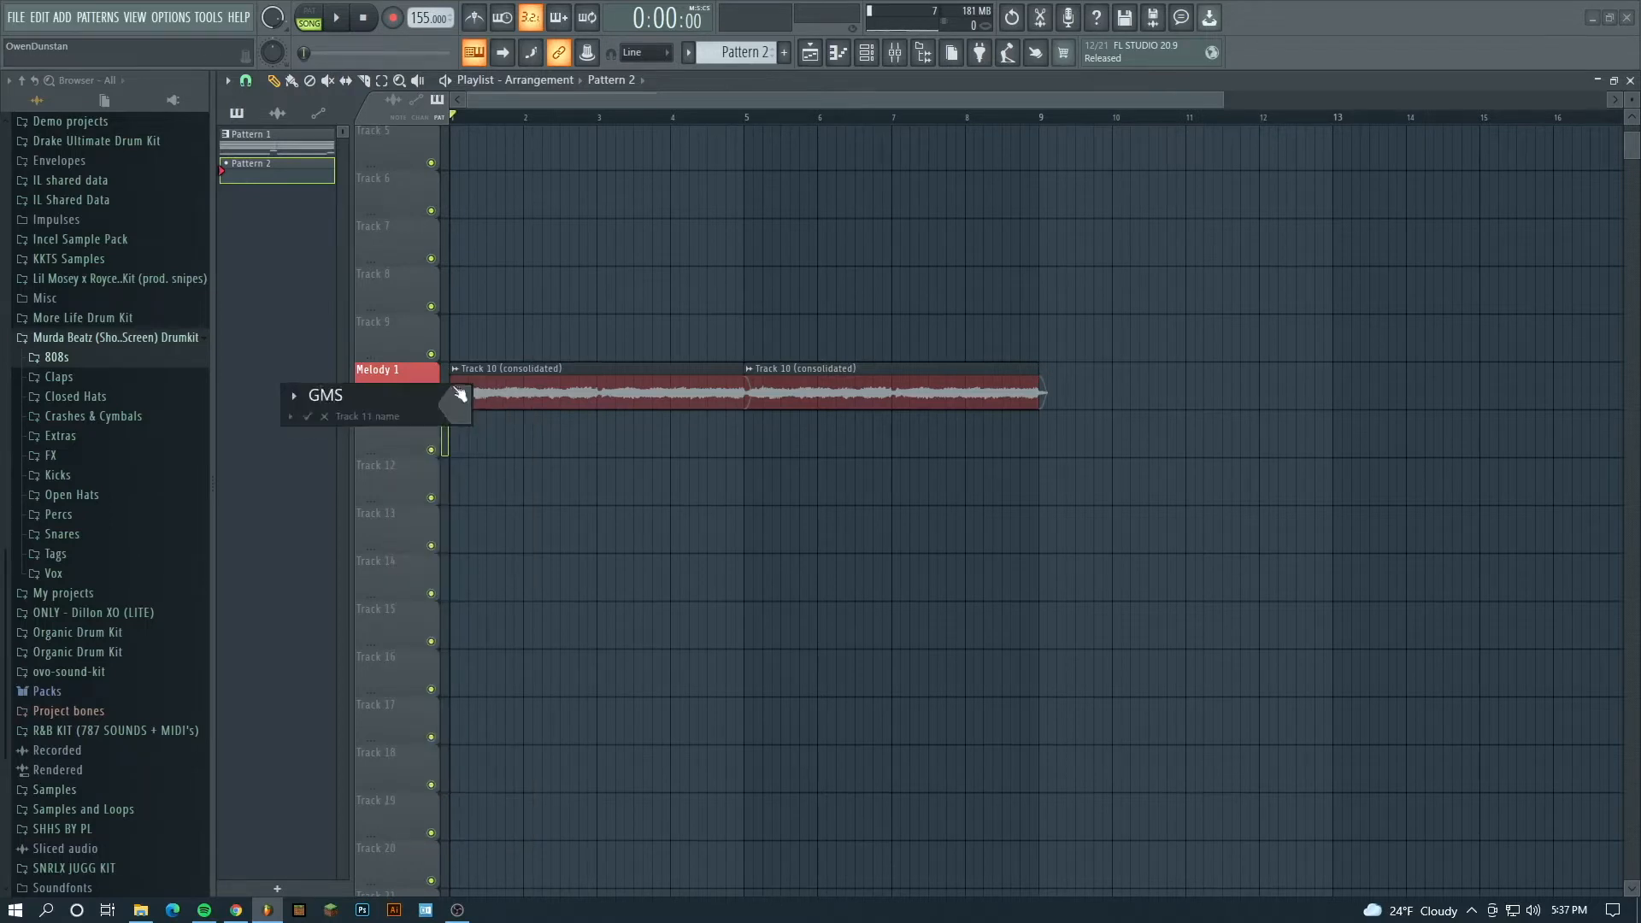
key(Return)
click(575, 684)
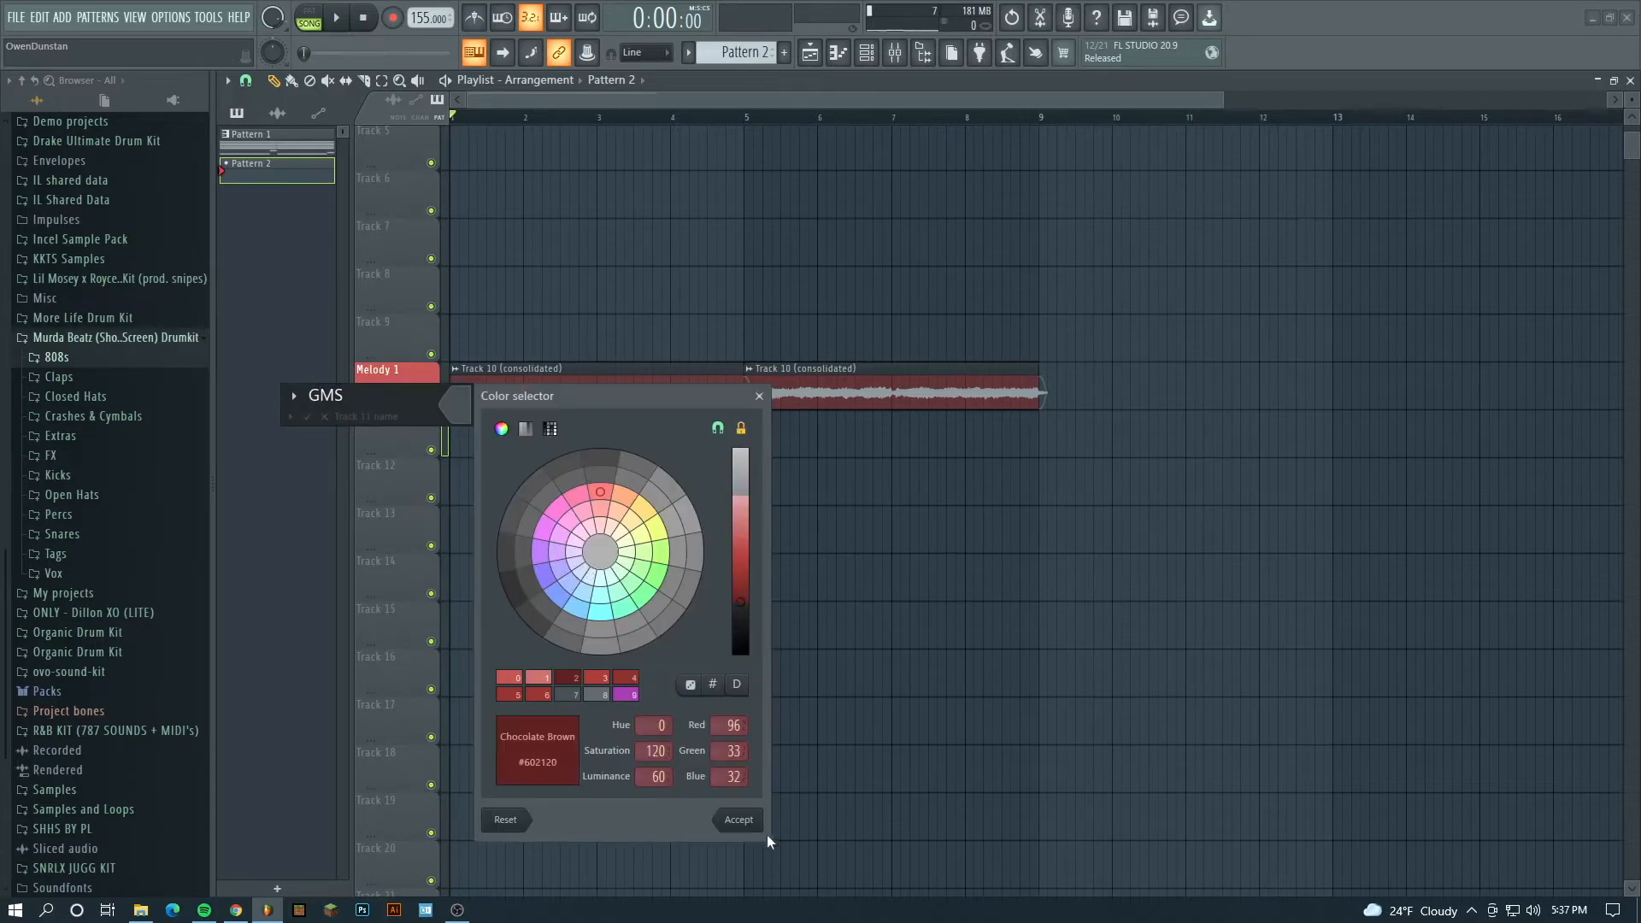
click(738, 820)
- Display all channels in the Channel rack and enlarge the rack to show the full channel list
click(866, 60)
click(639, 179)
click(639, 198)
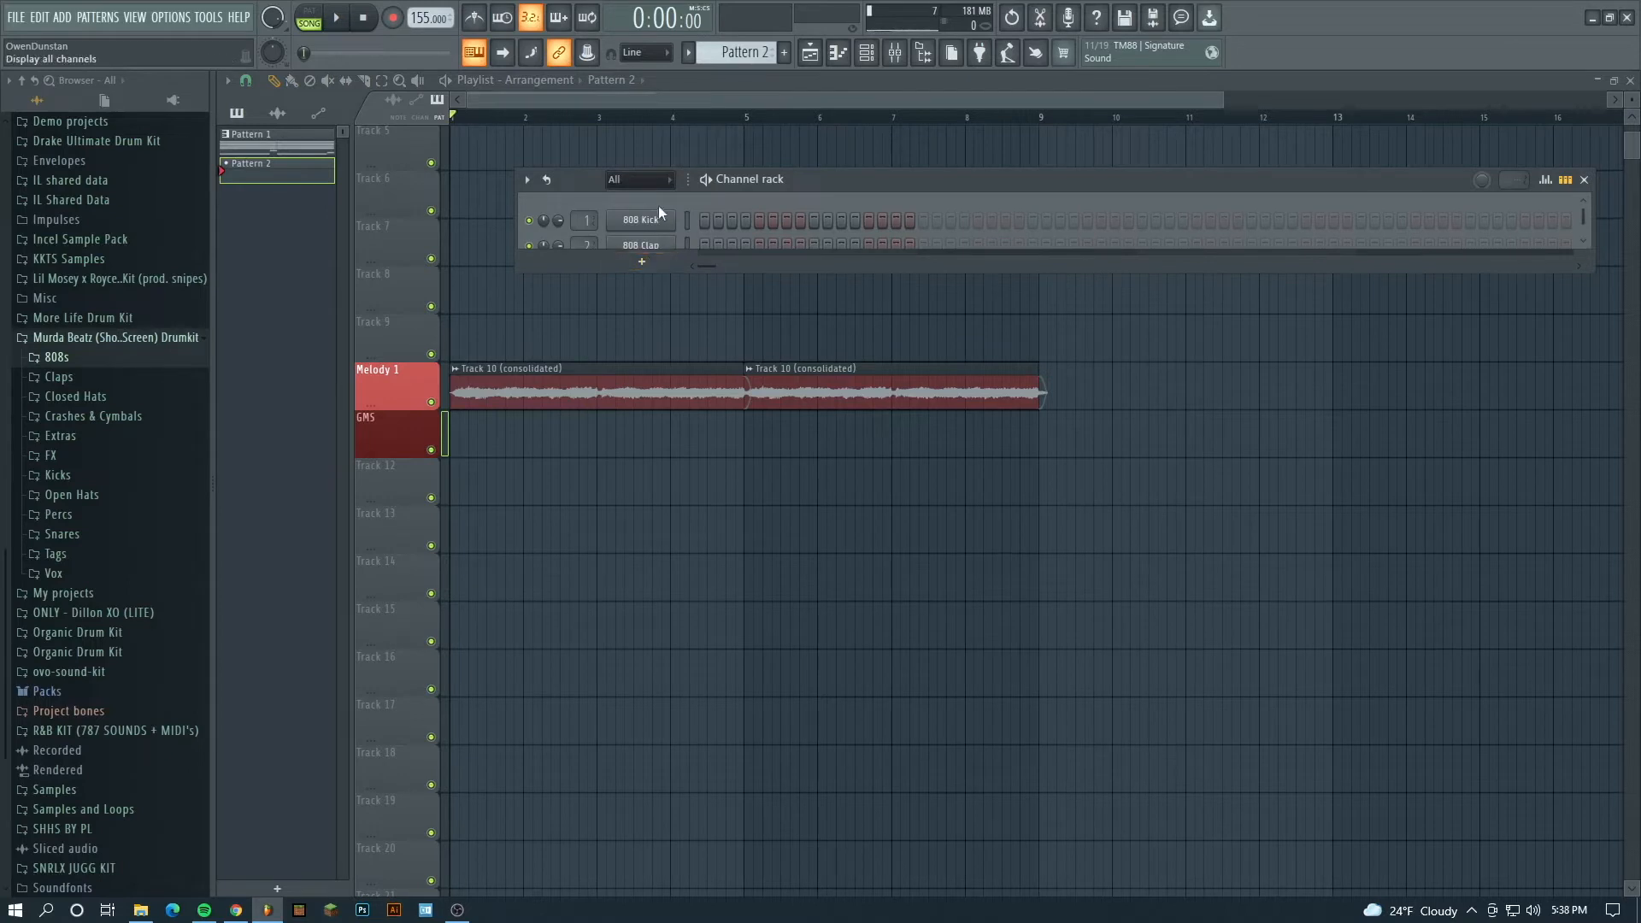
scroll(662, 217, down, 5)
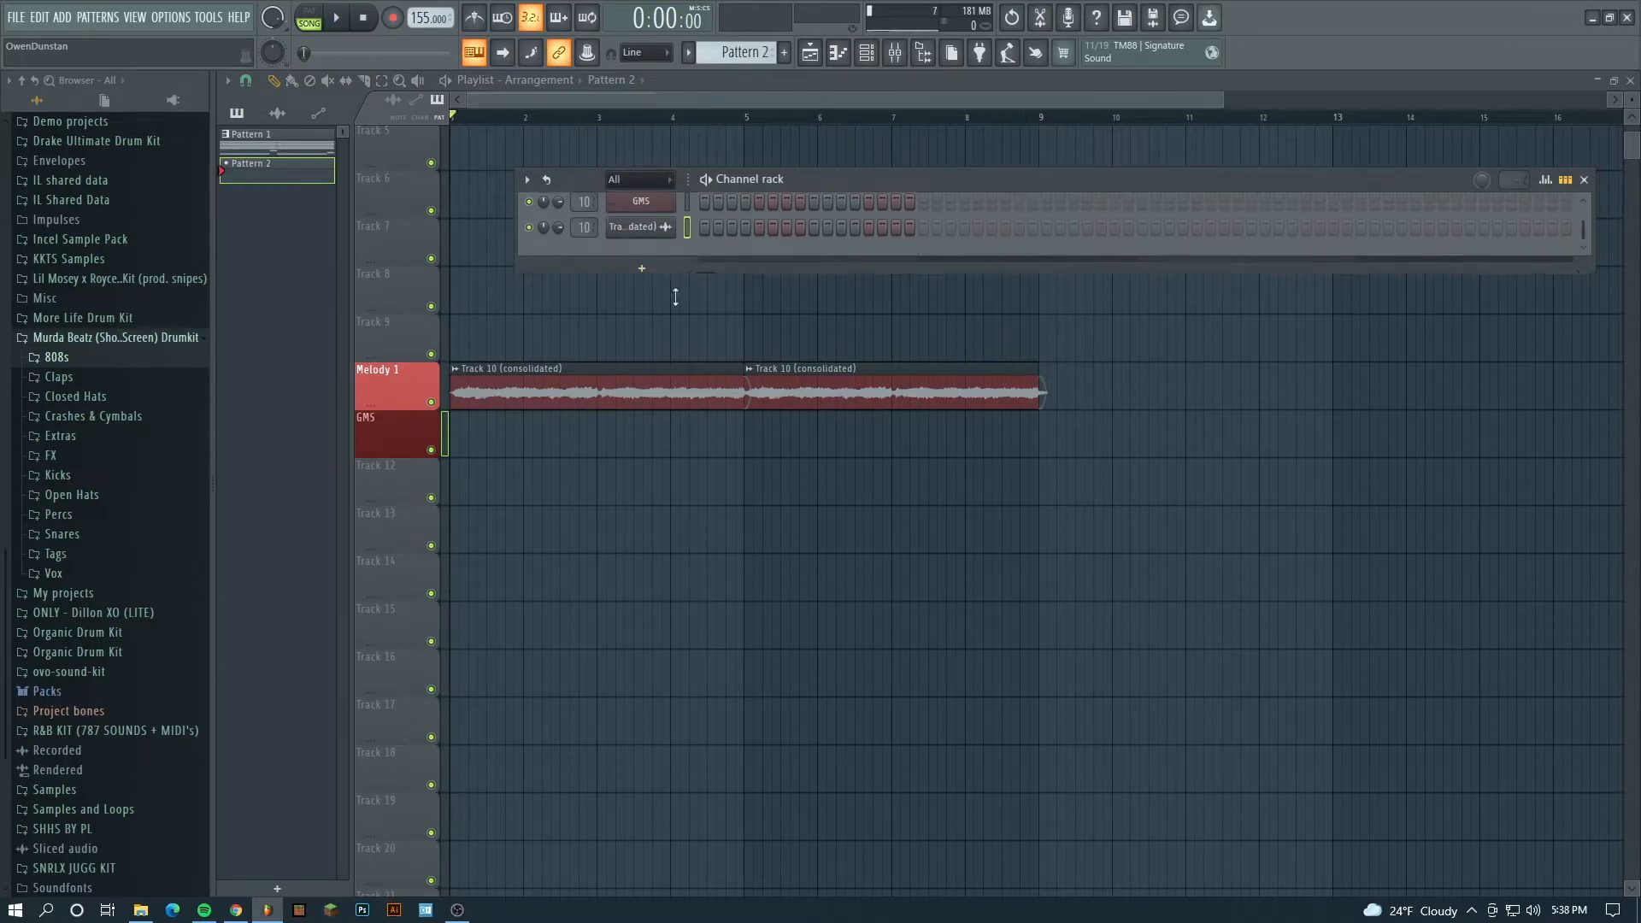
drag(685, 268, 684, 359)
- Add a second GMS synth channel to the Channel rack
click(641, 350)
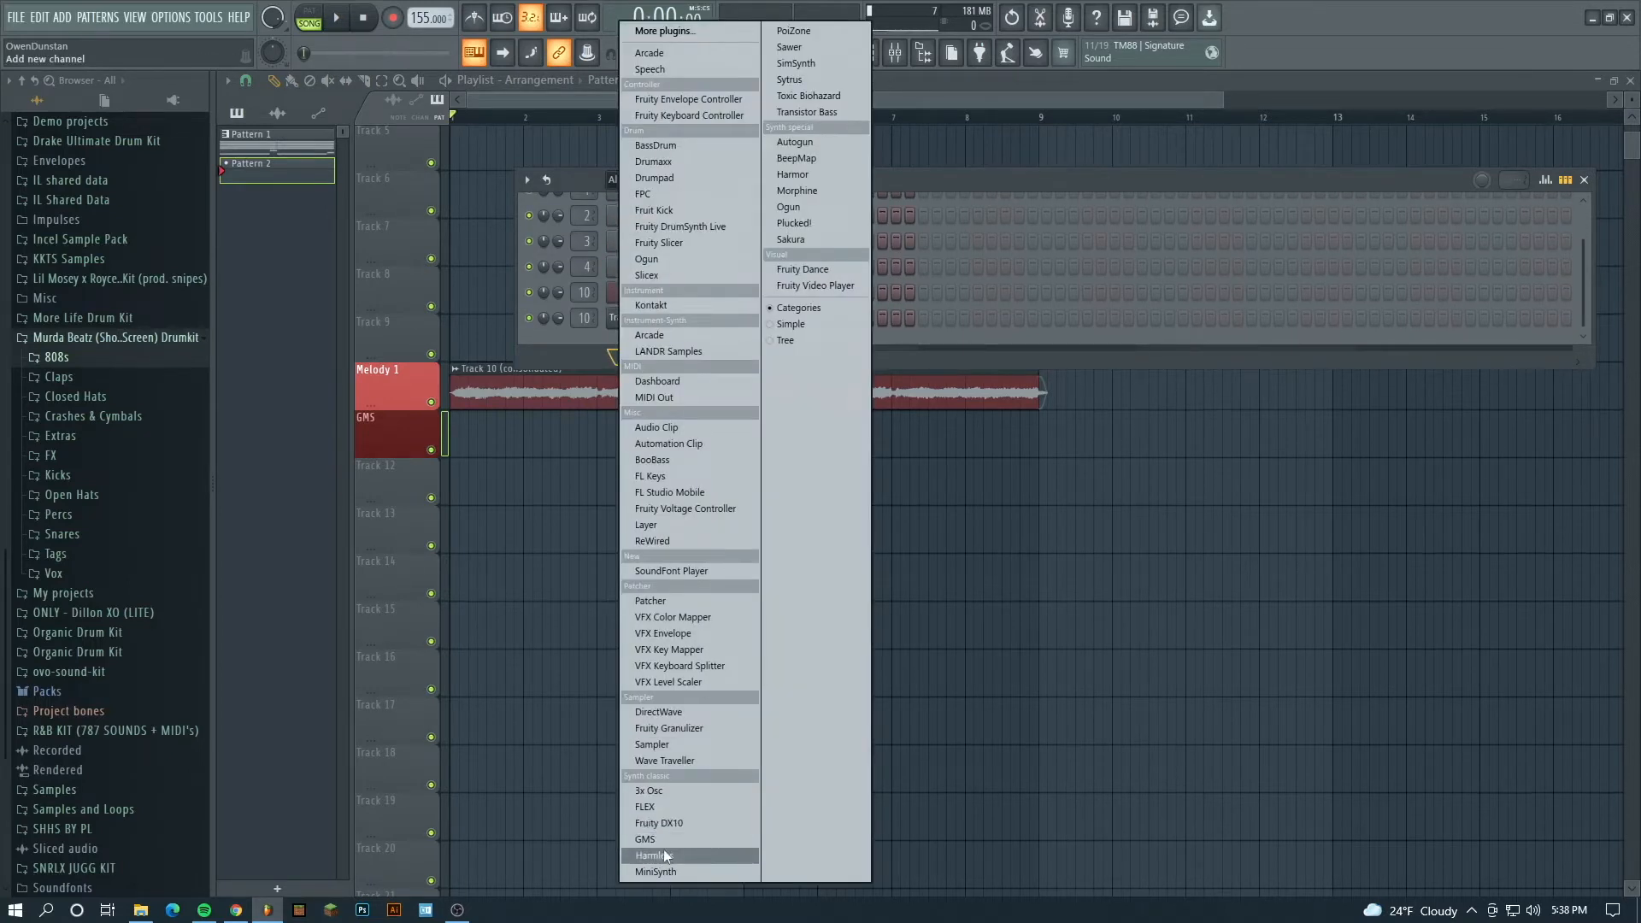
click(671, 841)
click(896, 441)
click(992, 341)
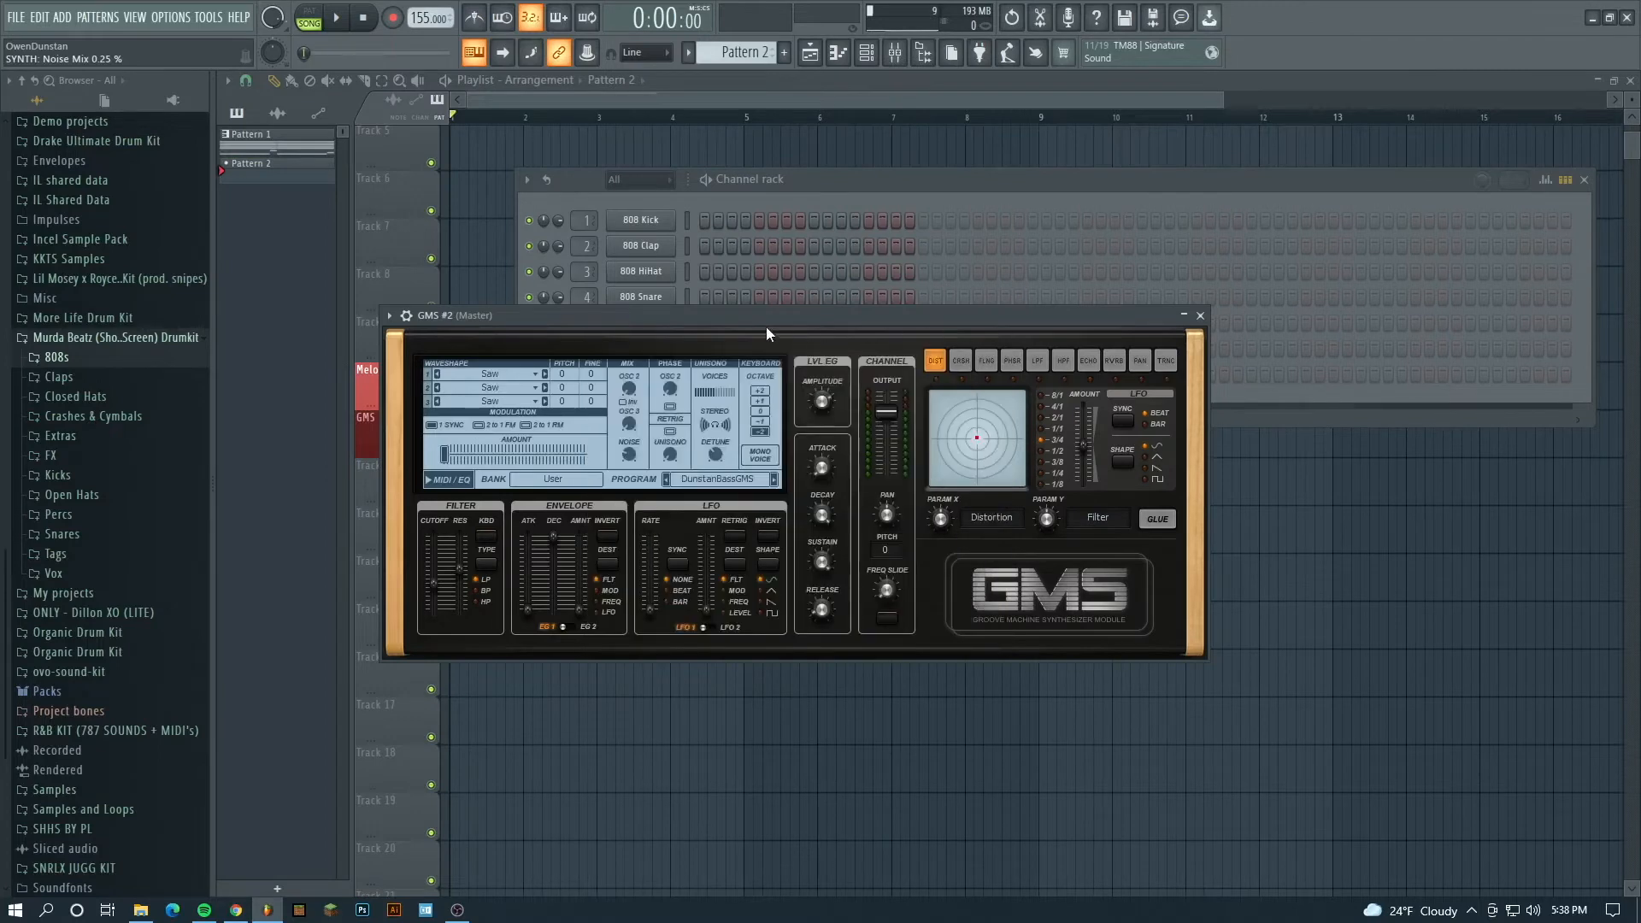
- Load the Drake Bass GMS preset from the User bank in the new GMS channel and audition it
click(836, 436)
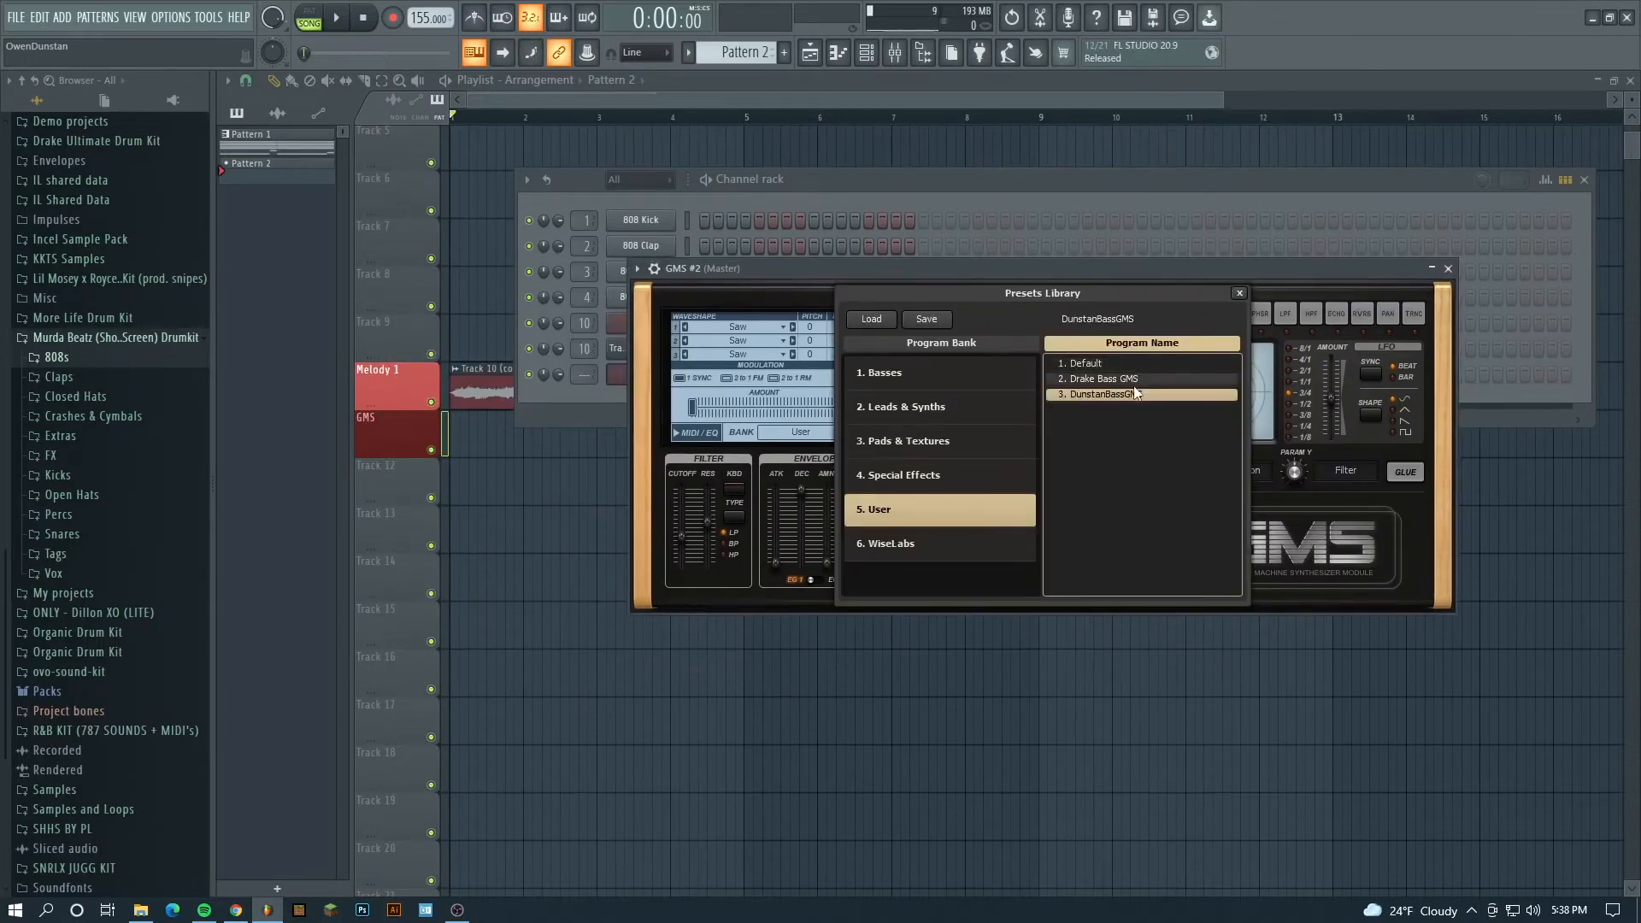
click(1184, 378)
click(1239, 294)
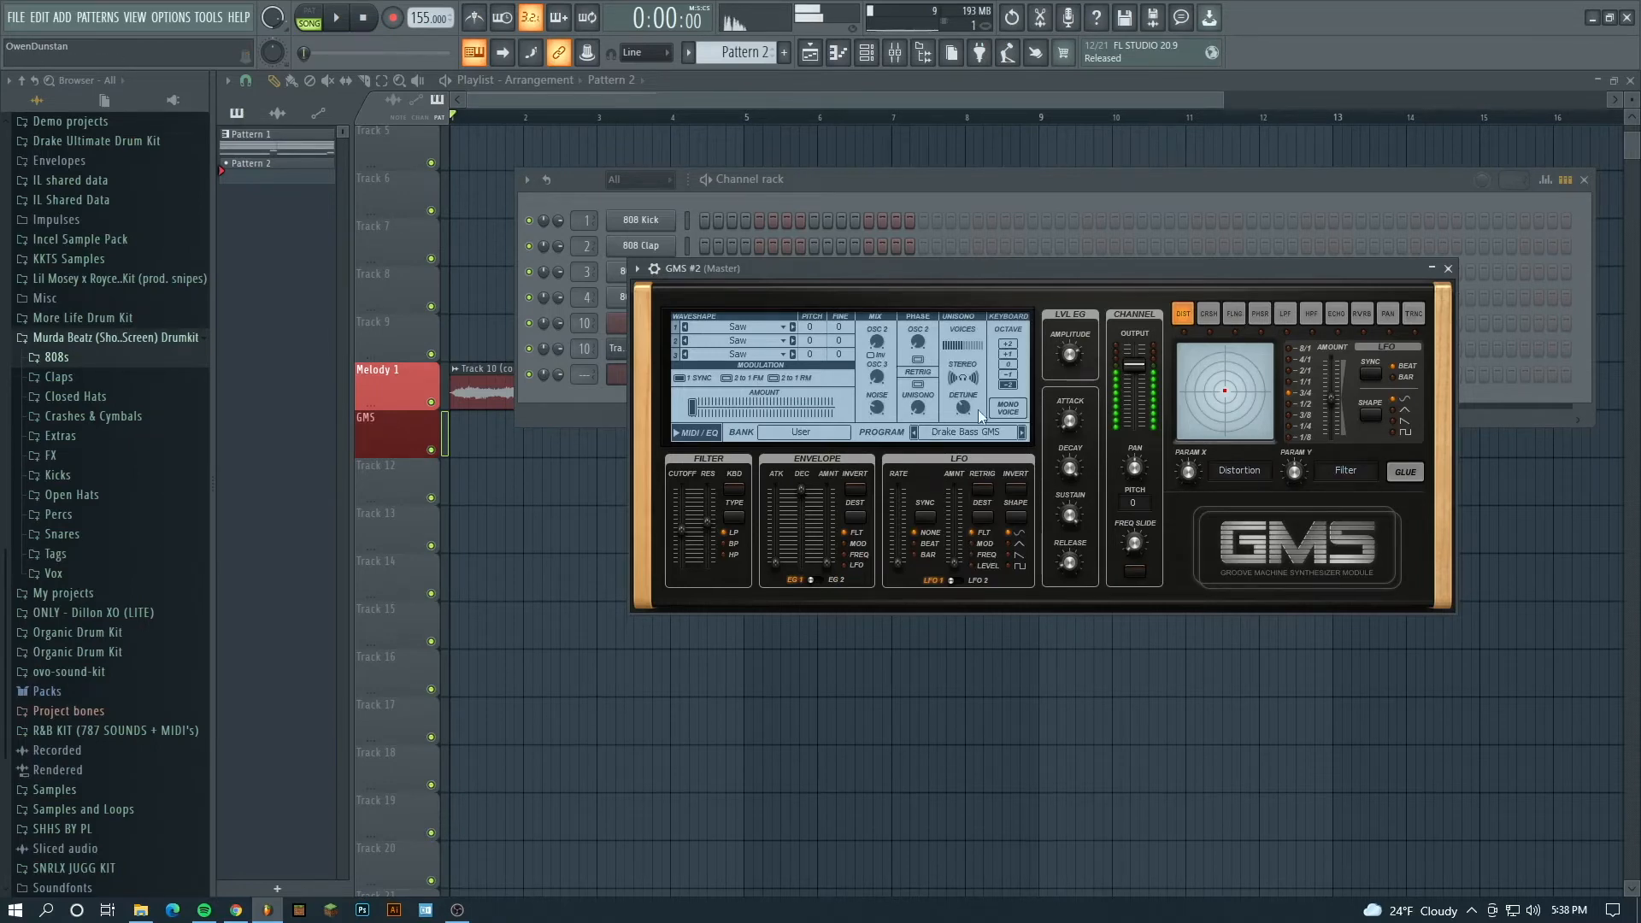
- Load the third preset of the User bank in the new GMS channel and close the preset library
click(957, 431)
click(1080, 396)
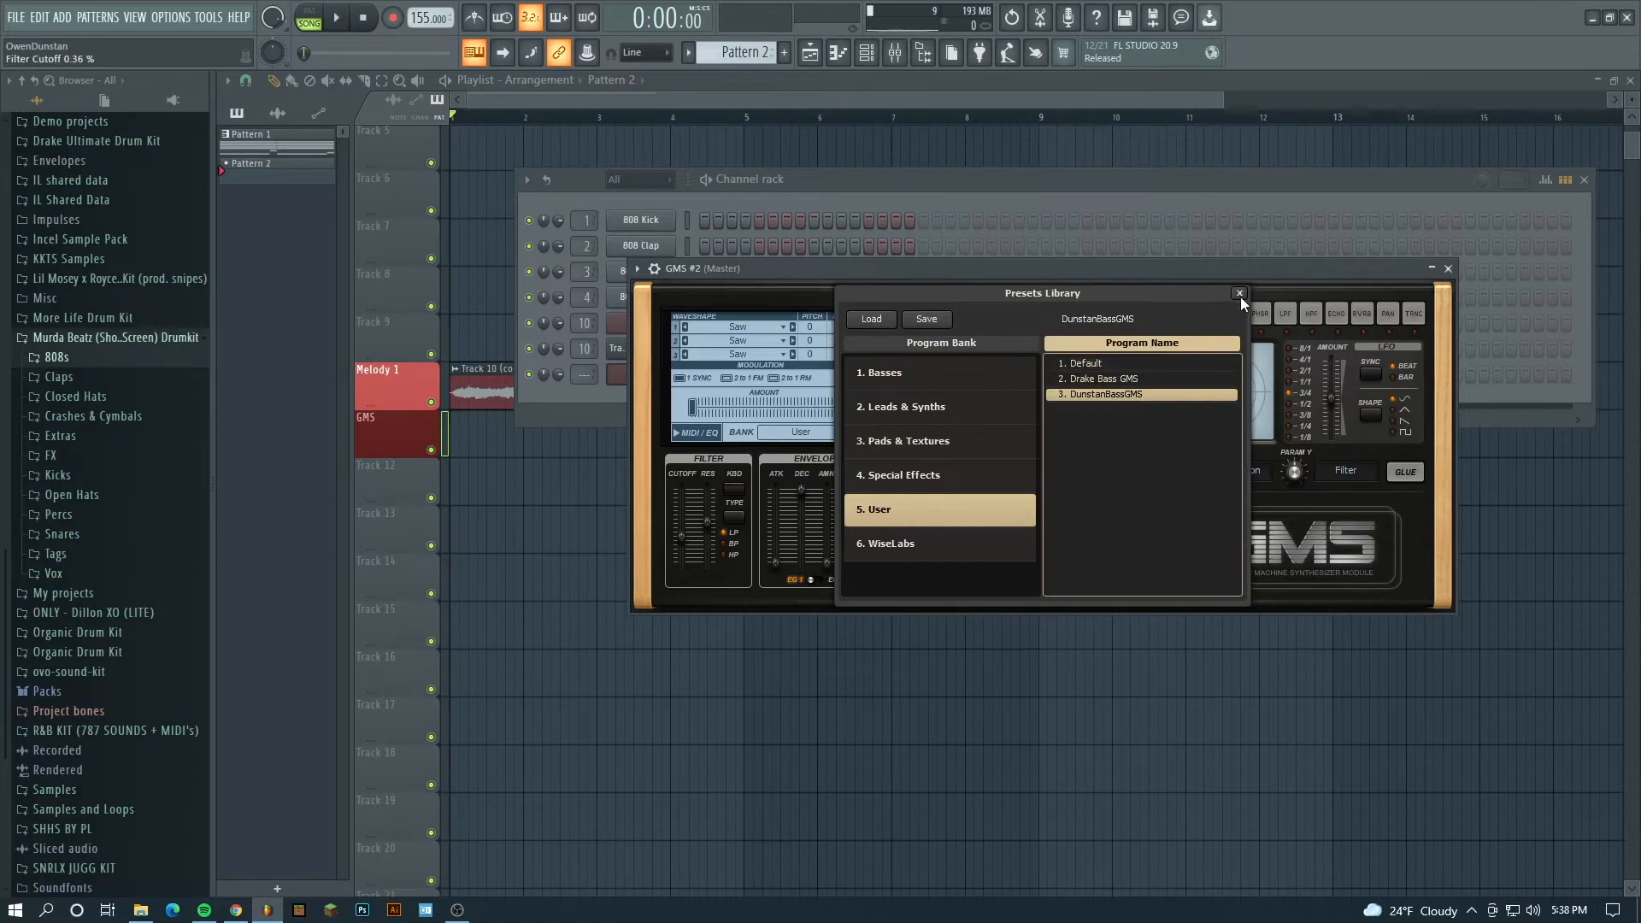
click(1239, 295)
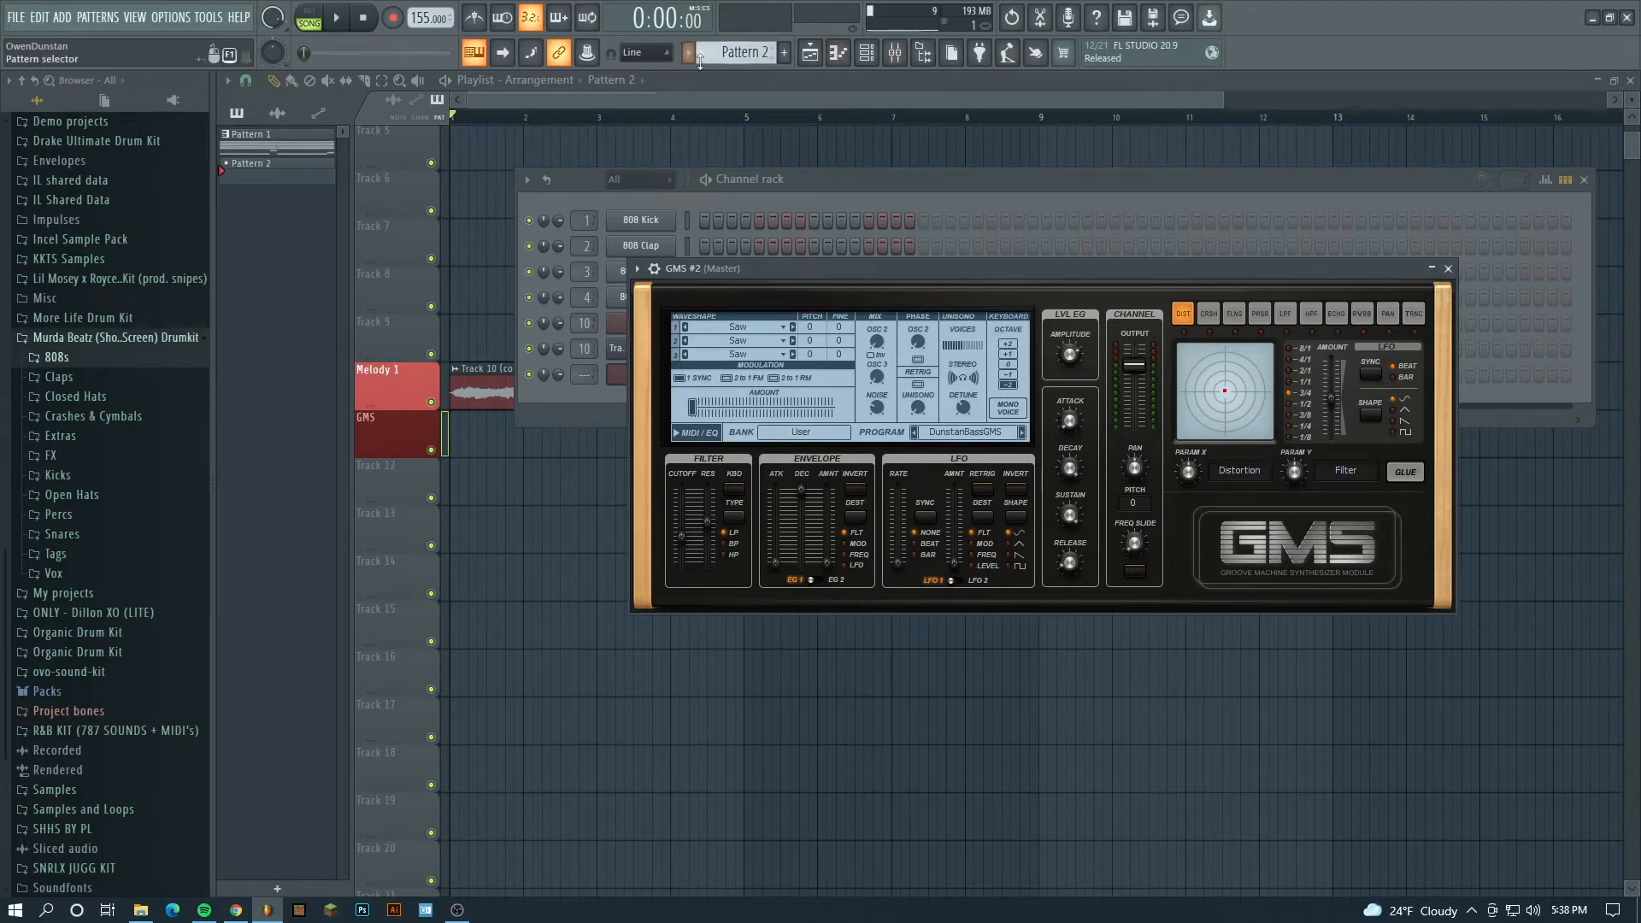
- Place a Pattern 2 clip at bar 1 on the GMS track and extend it to end at bar 5
click(513, 430)
drag(513, 430, 741, 412)
- Open Pattern 1's notes in the piano roll and select the four bass notes (G3, D4, G3, A#3) to copy
scroll(567, 188, up, 4)
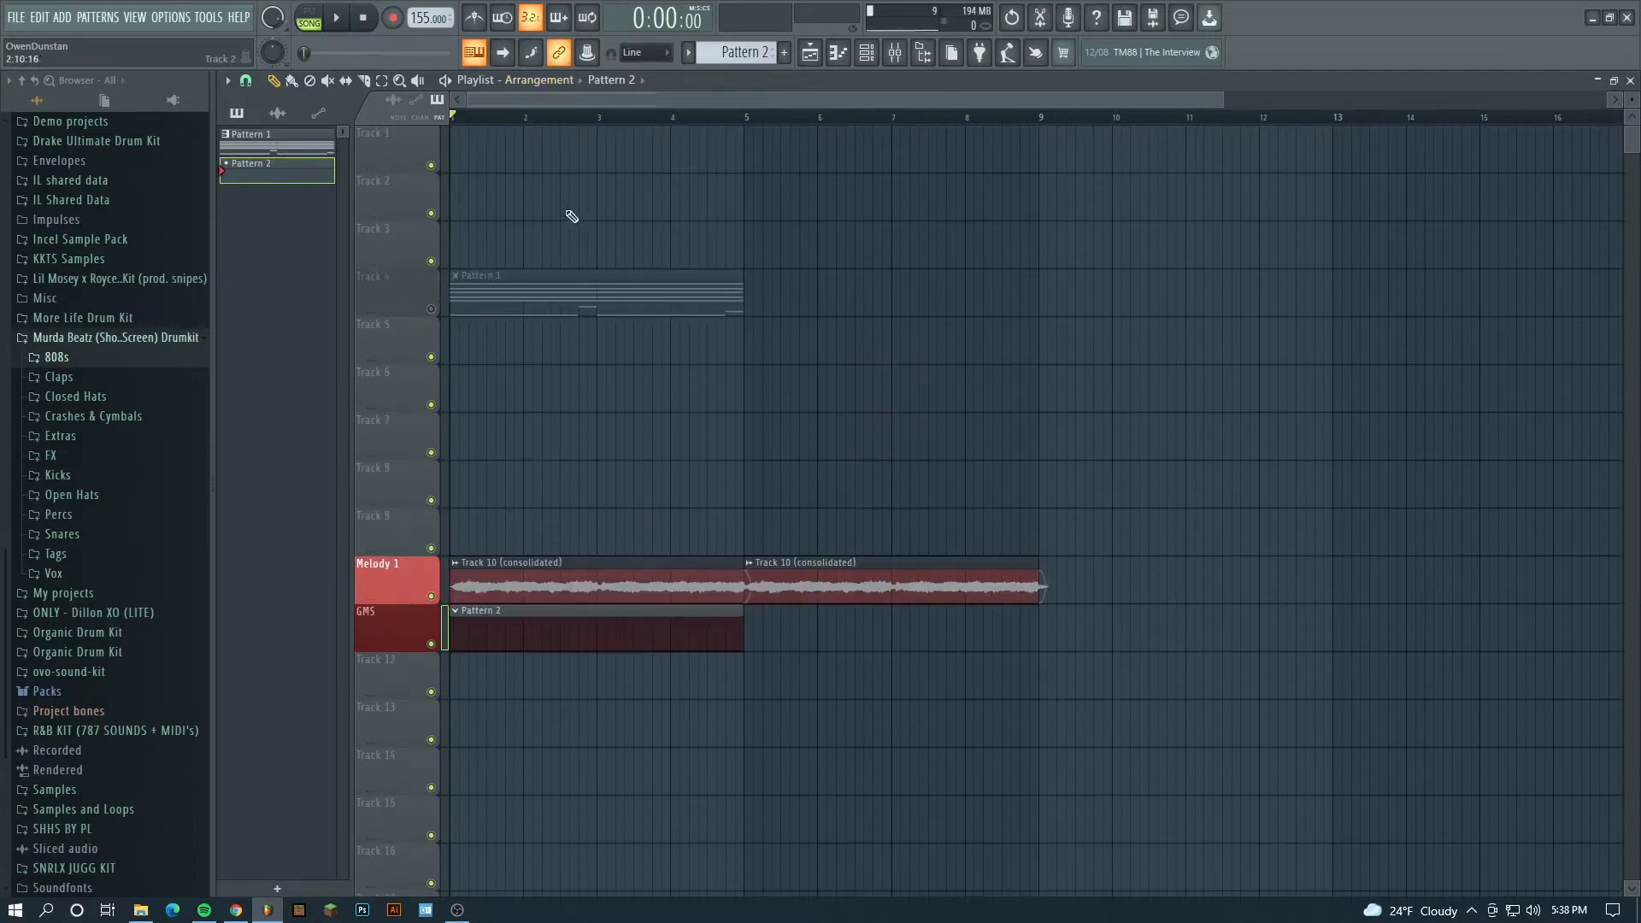
double_click(480, 297)
click(435, 80)
scroll(703, 355, up, 2)
drag(1275, 544, 174, 374)
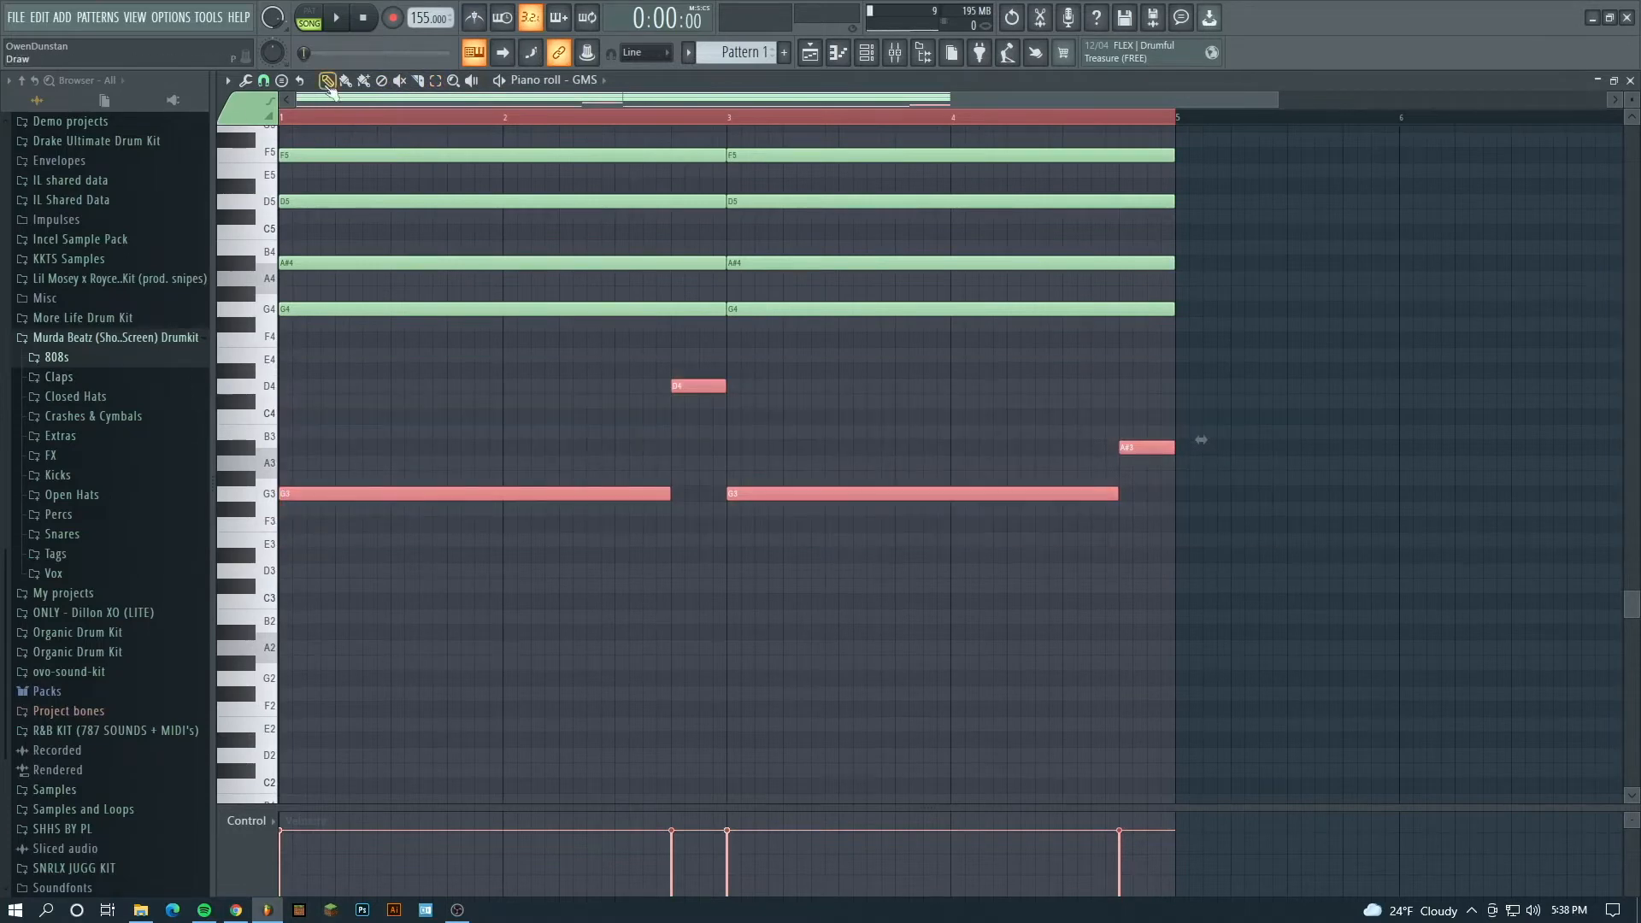
- Return to the playlist, open the Pattern 2 clip's channels and set GMS #2's target mixer track to 11
click(812, 54)
scroll(722, 410, down, 2)
double_click(601, 514)
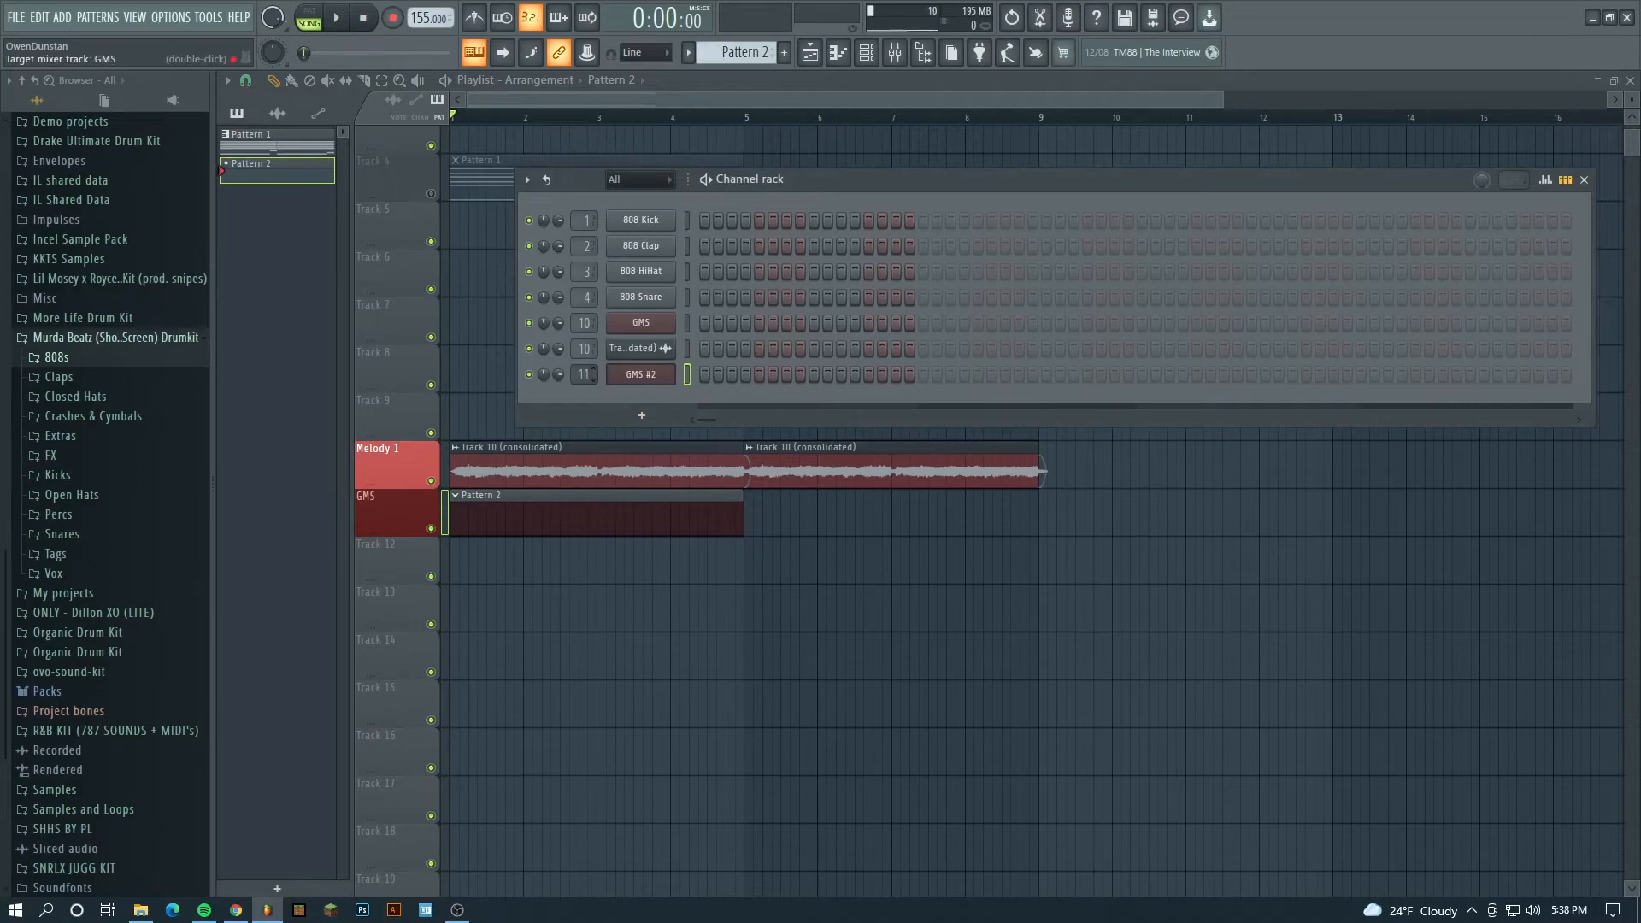
- Paste the copied bass notes into GMS #2's piano roll one octave higher, starting on G4, and play them
right_click(662, 373)
click(747, 365)
key(space)
click(437, 178)
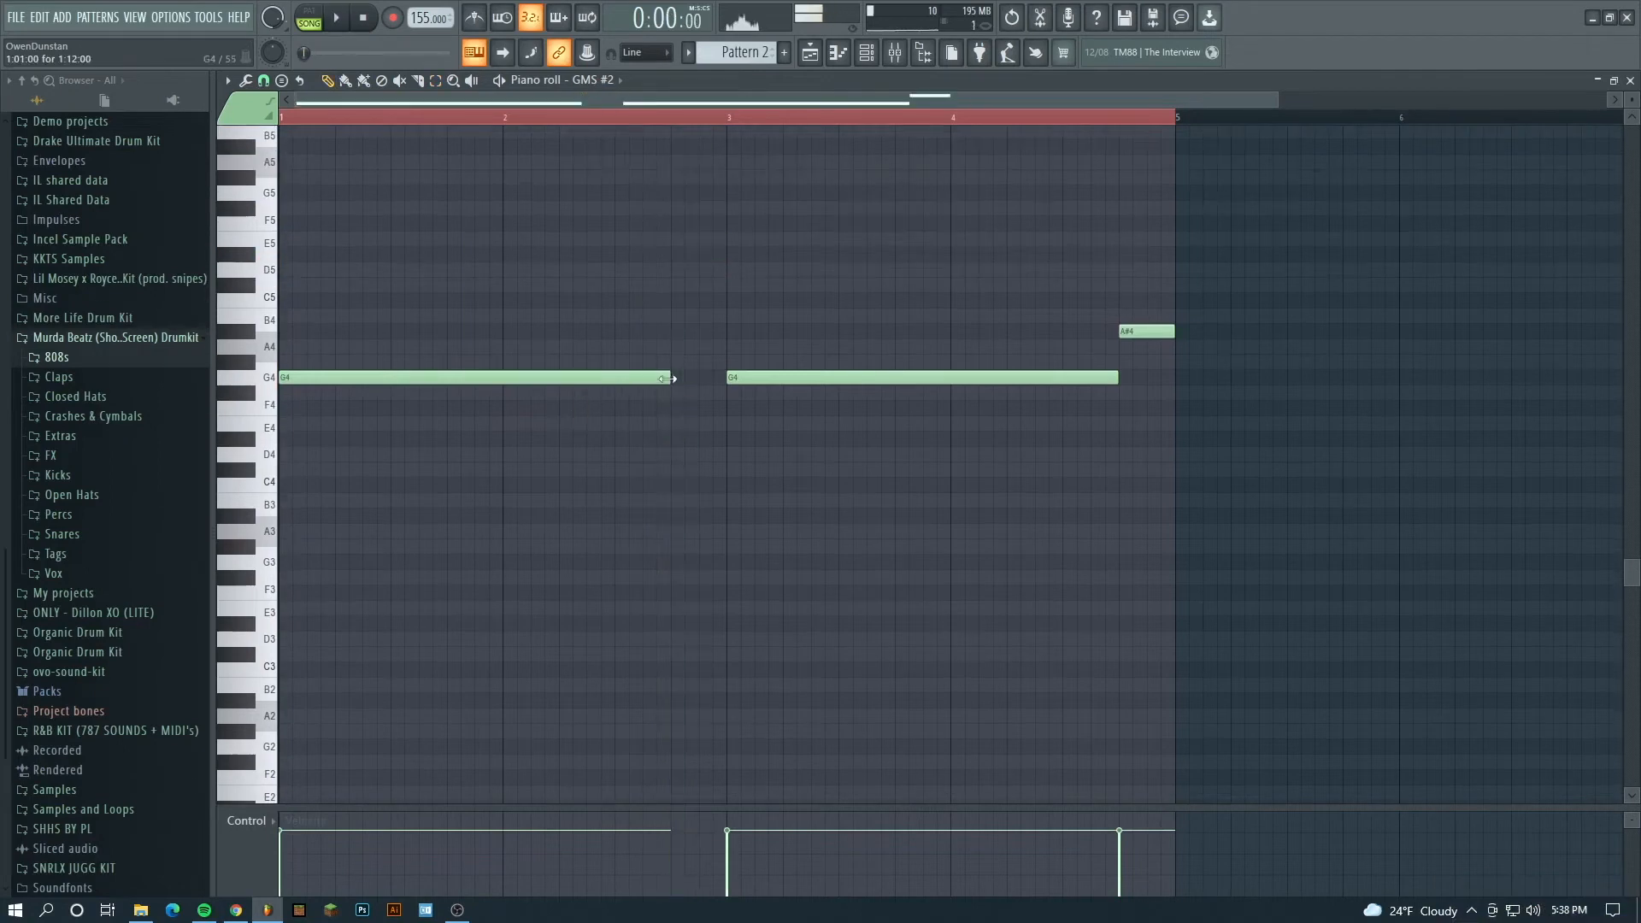
- Remove the D5 note, lengthen the first G4 note to bar 3 and play the bass line
drag(669, 377, 727, 360)
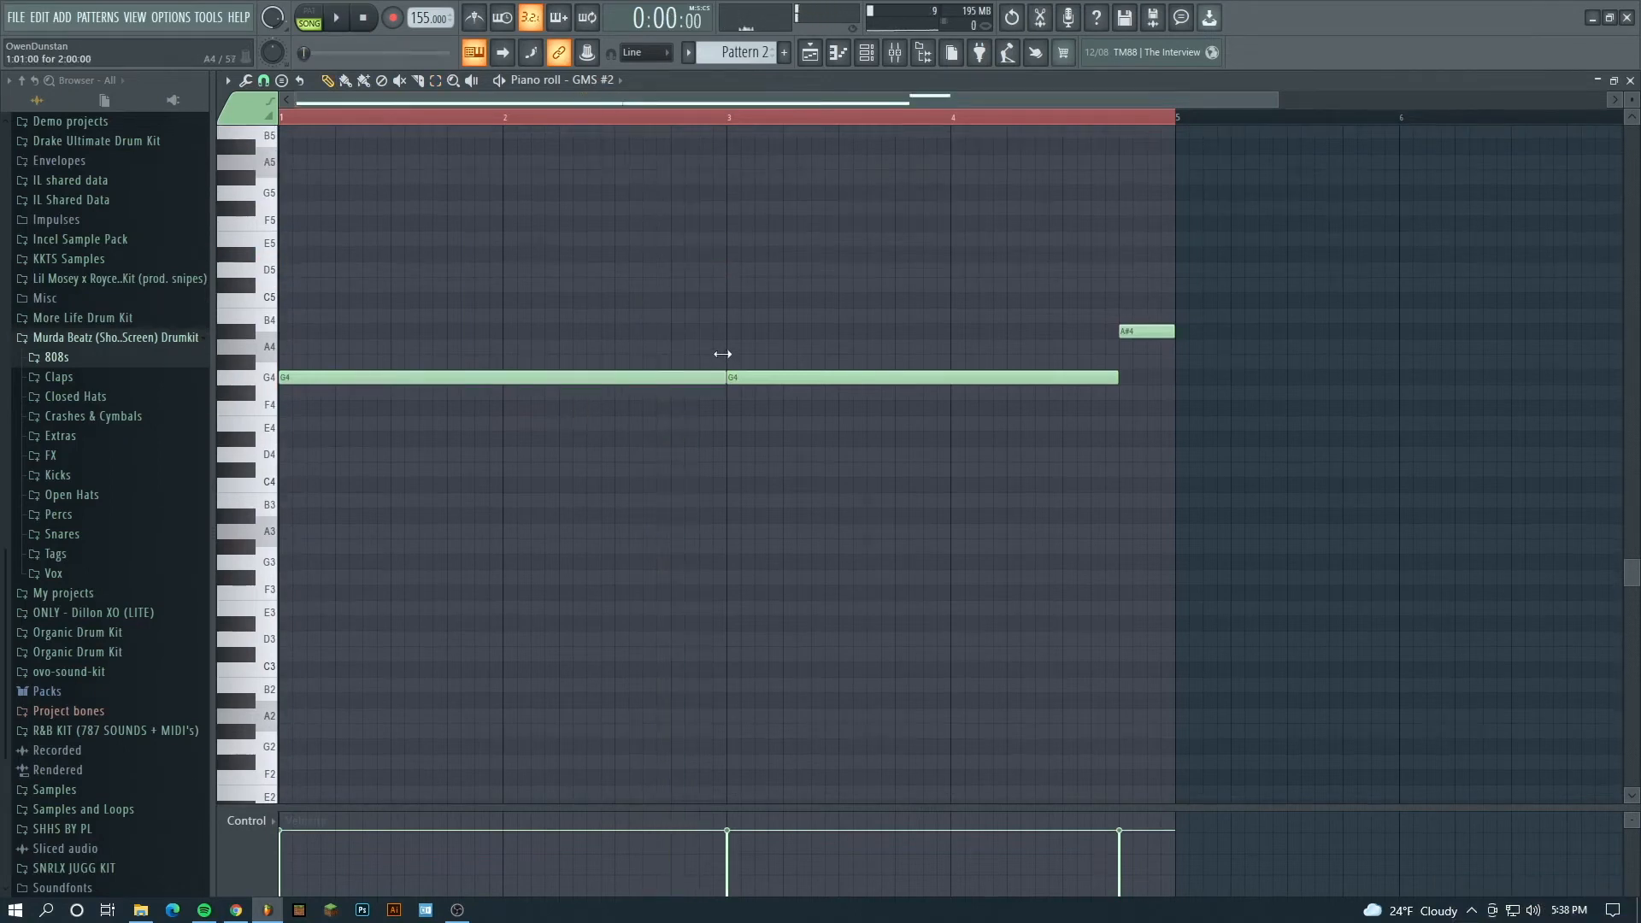
key(space)
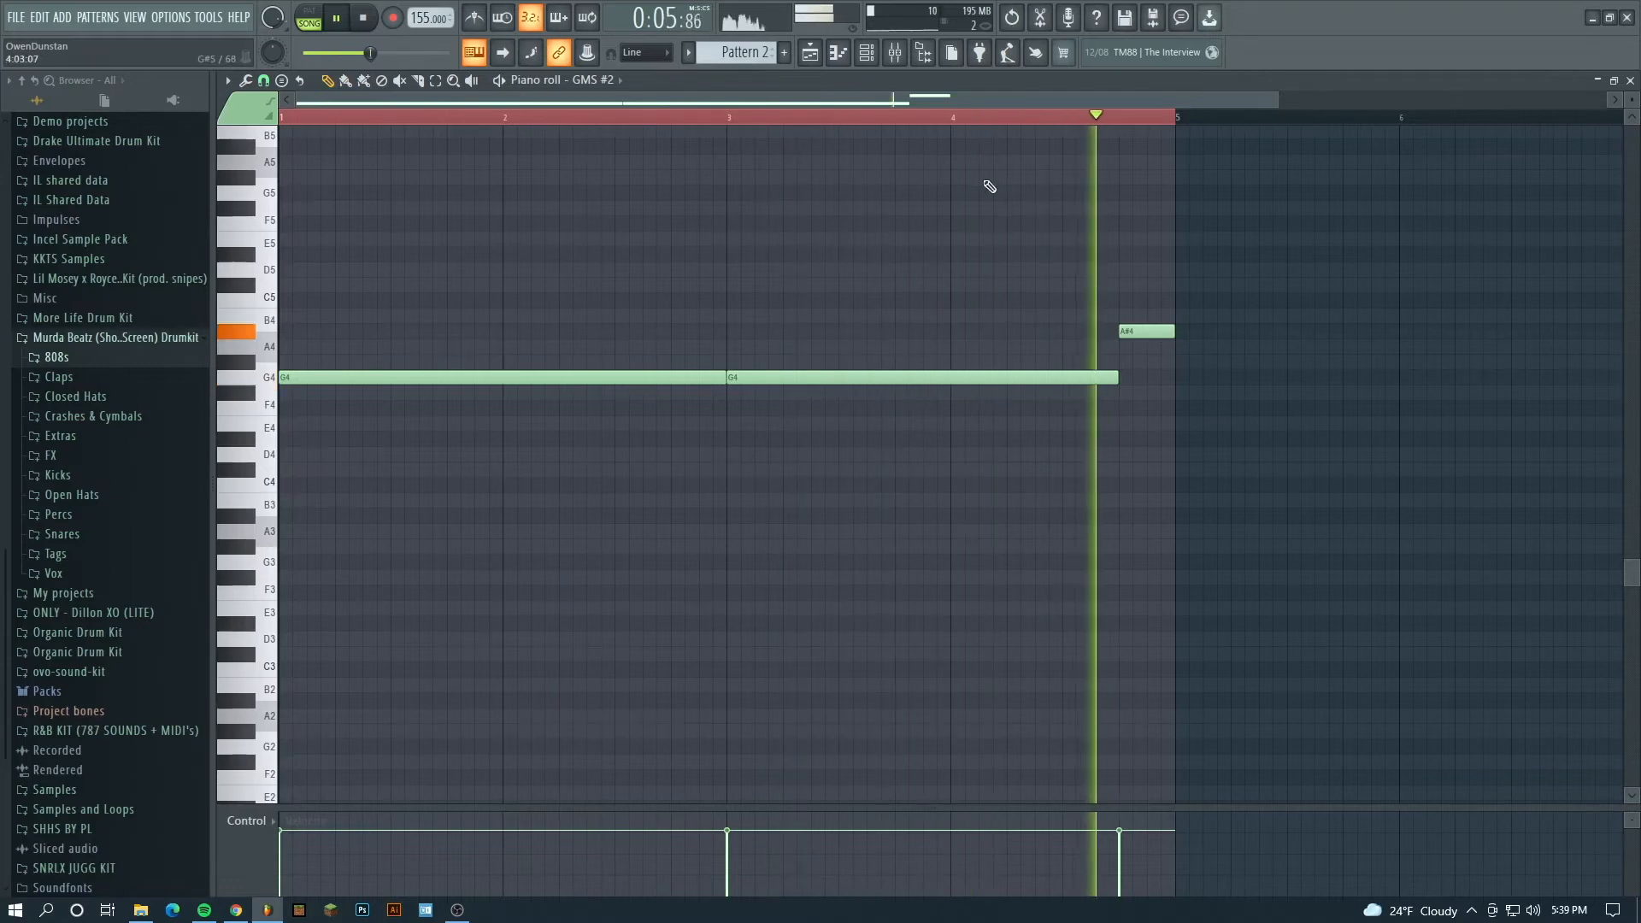
key(space)
- Return to the playlist and extend the Pattern 2 clip on the GMS track to bar 9
click(809, 53)
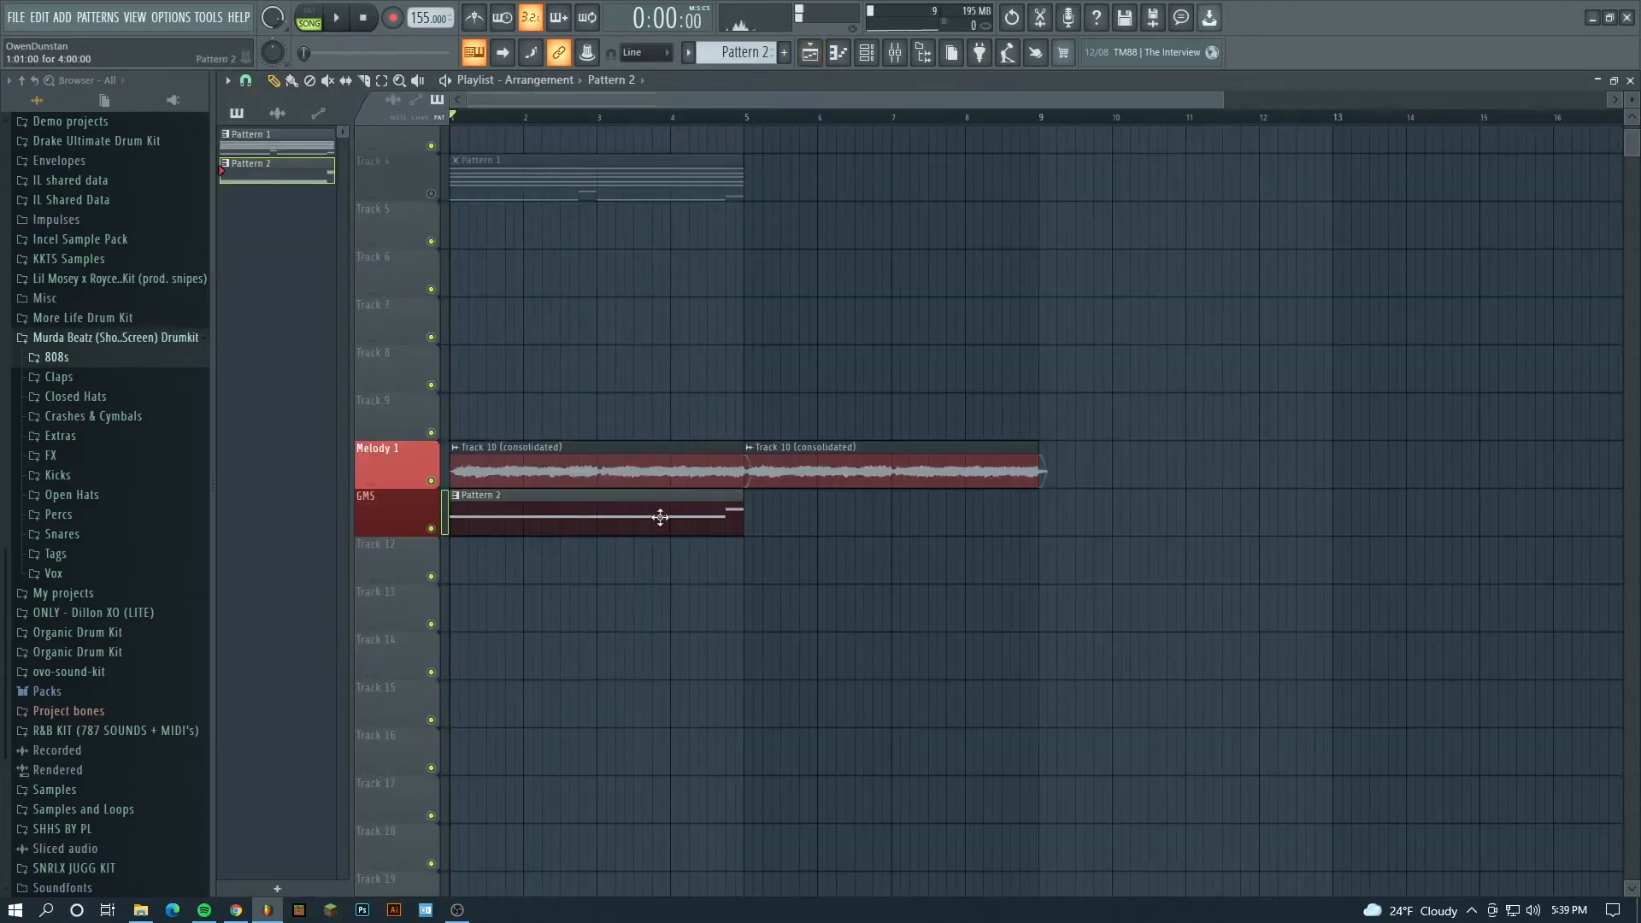
click(757, 516)
drag(784, 517, 772, 517)
scroll(772, 516, down, 1)
right_click(762, 436)
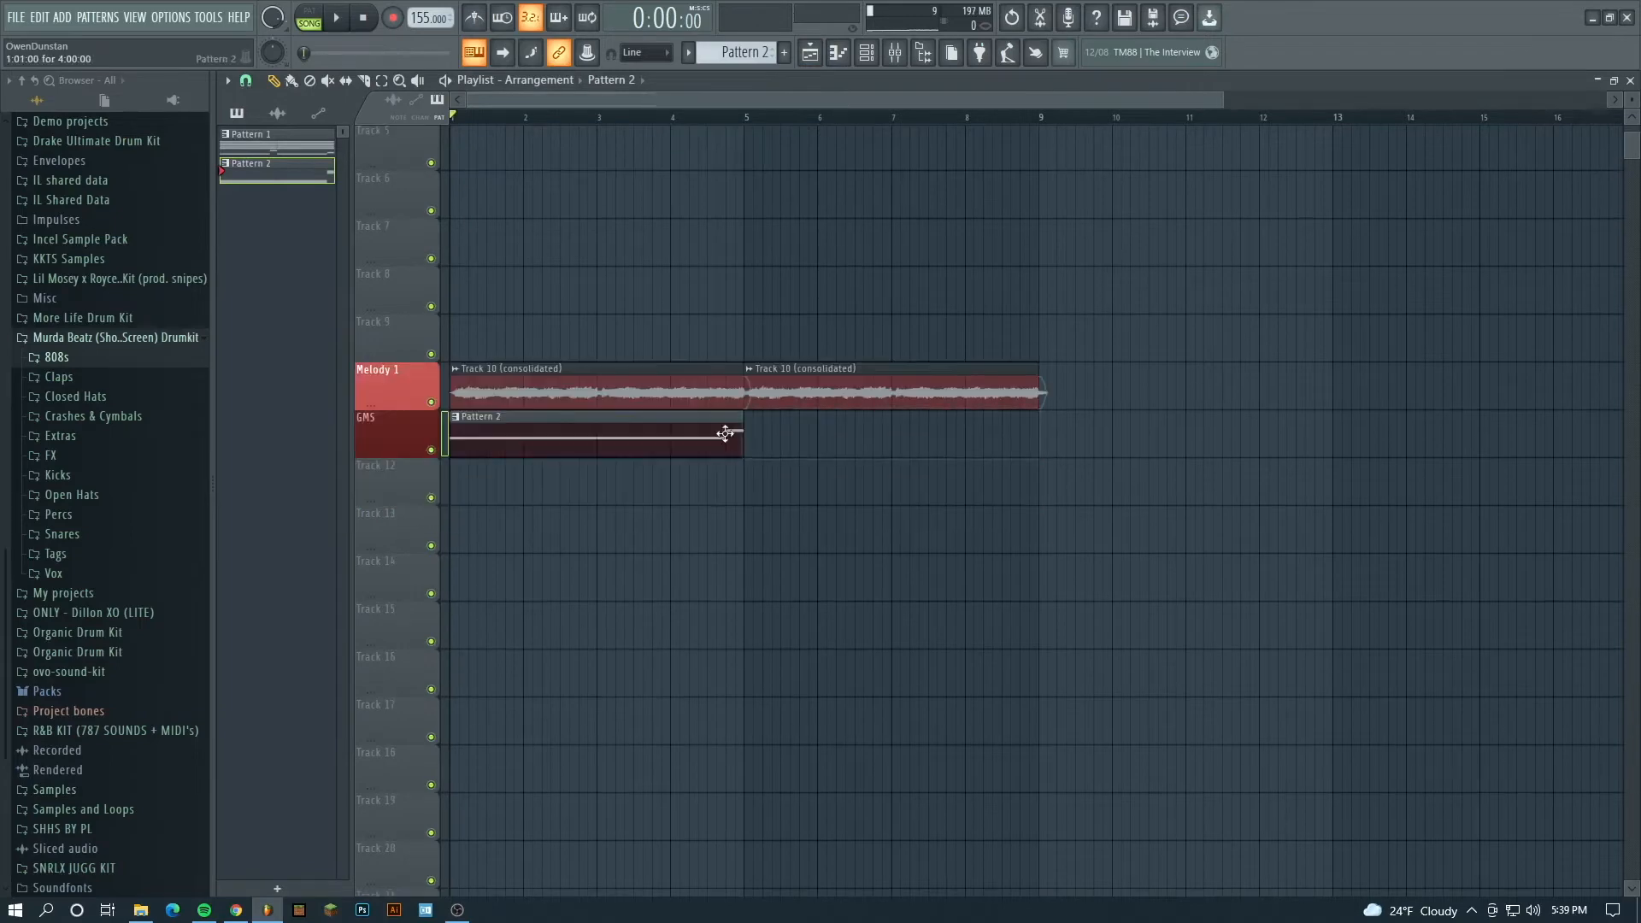
drag(743, 423, 1045, 423)
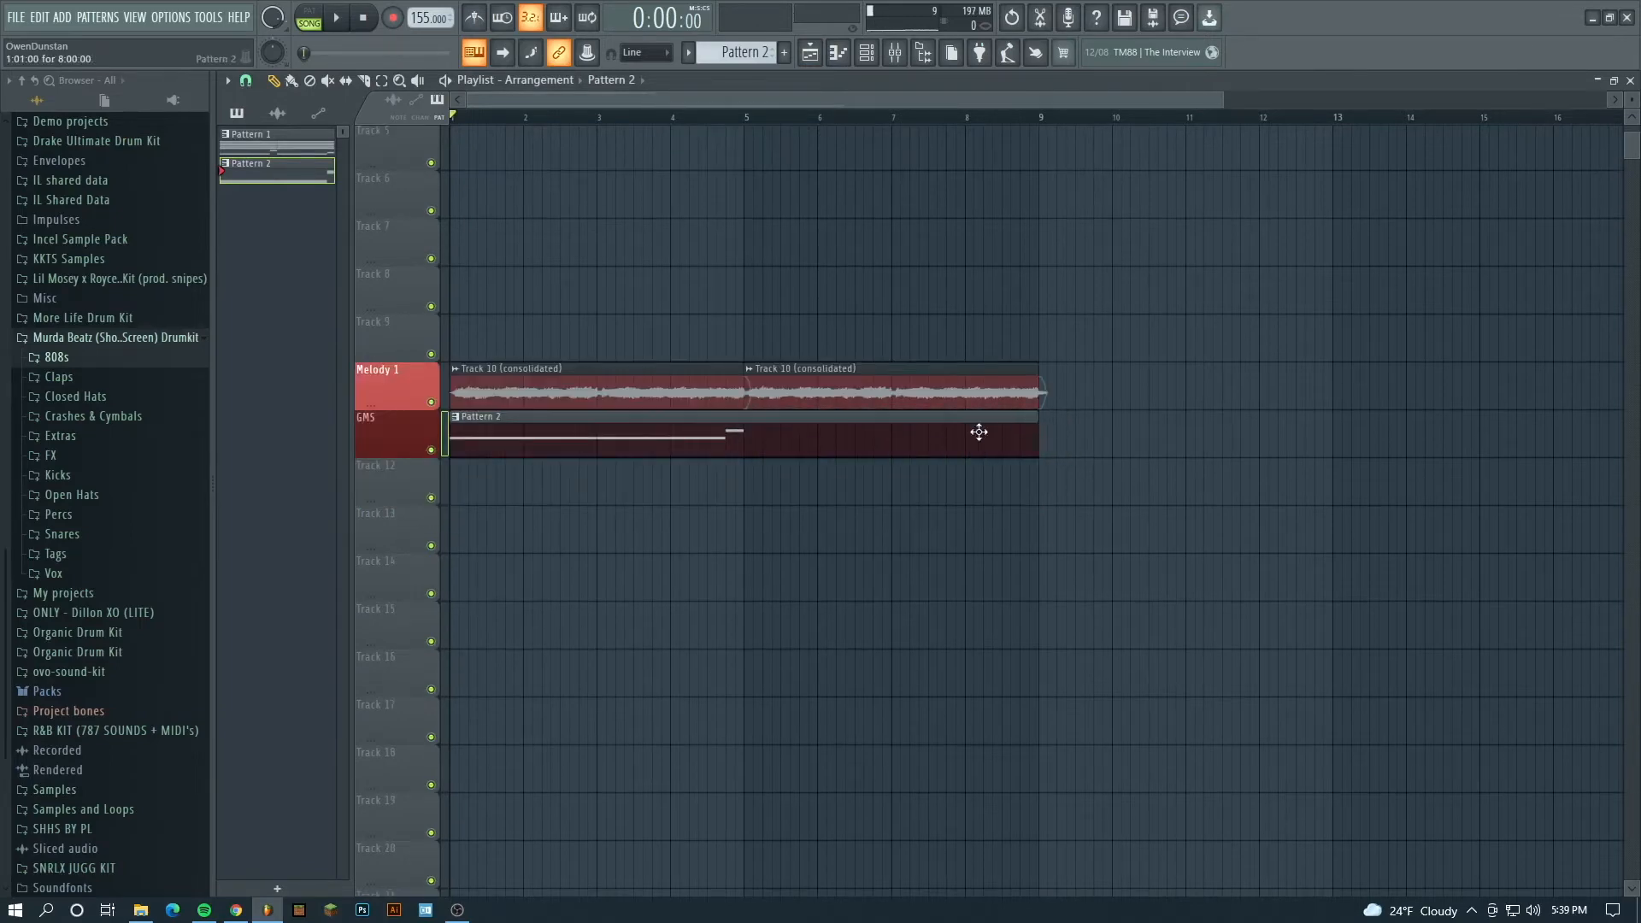
- Repeat the bass phrase over bars 5 to 9 in Pattern 2, ending the repeat on D5 instead of A#4
double_click(982, 432)
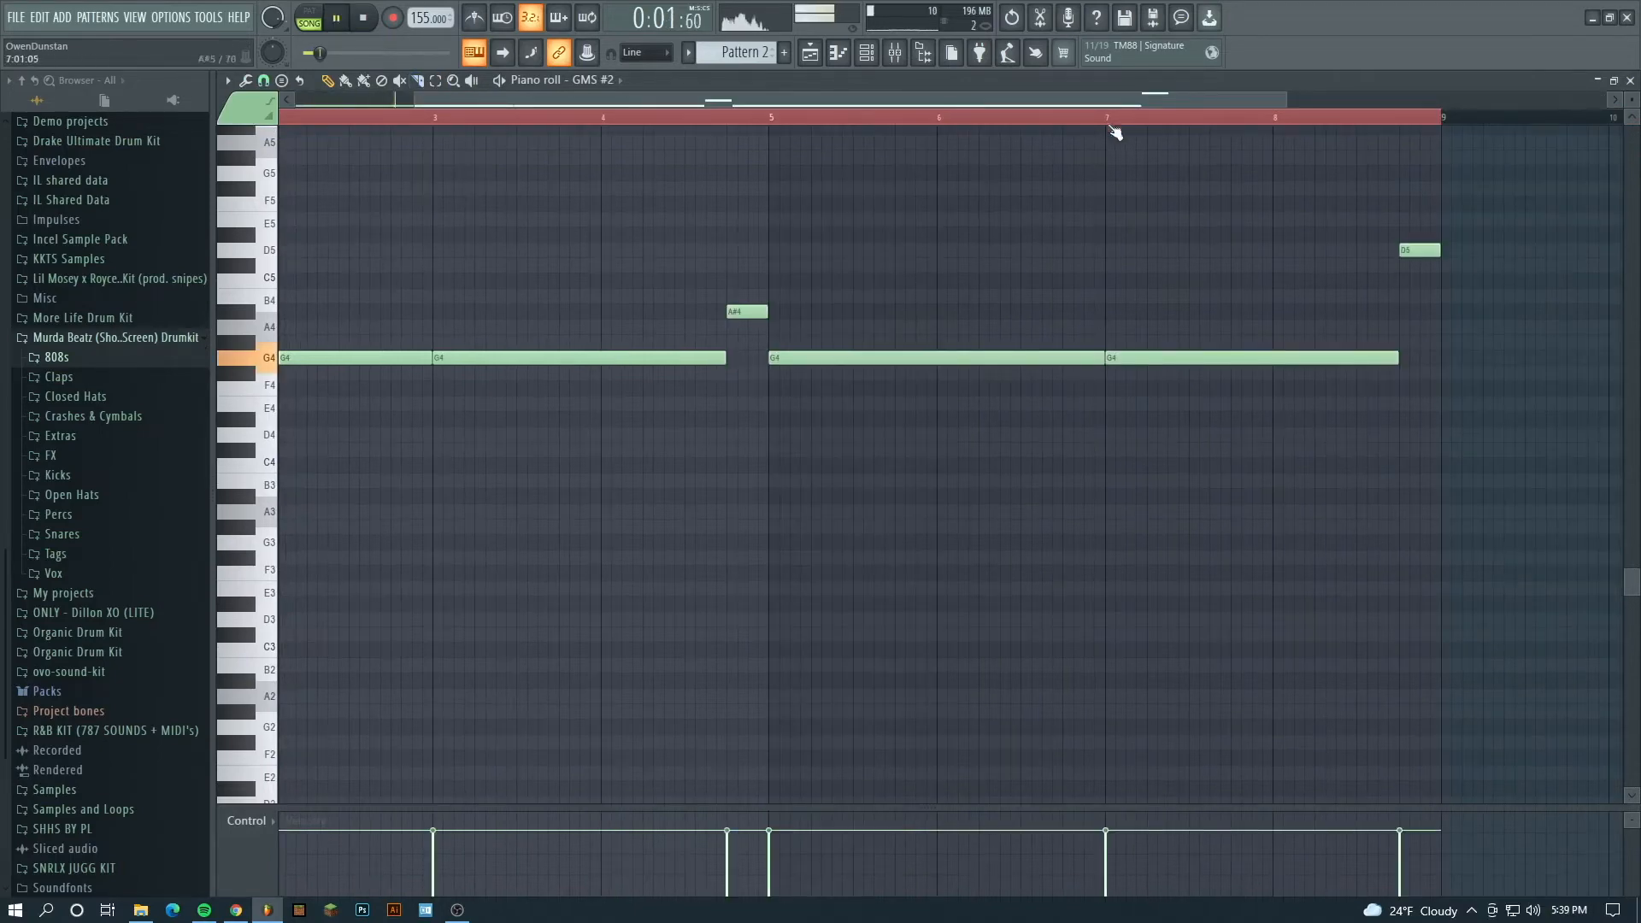
scroll(1043, 102, down, 2)
click(810, 53)
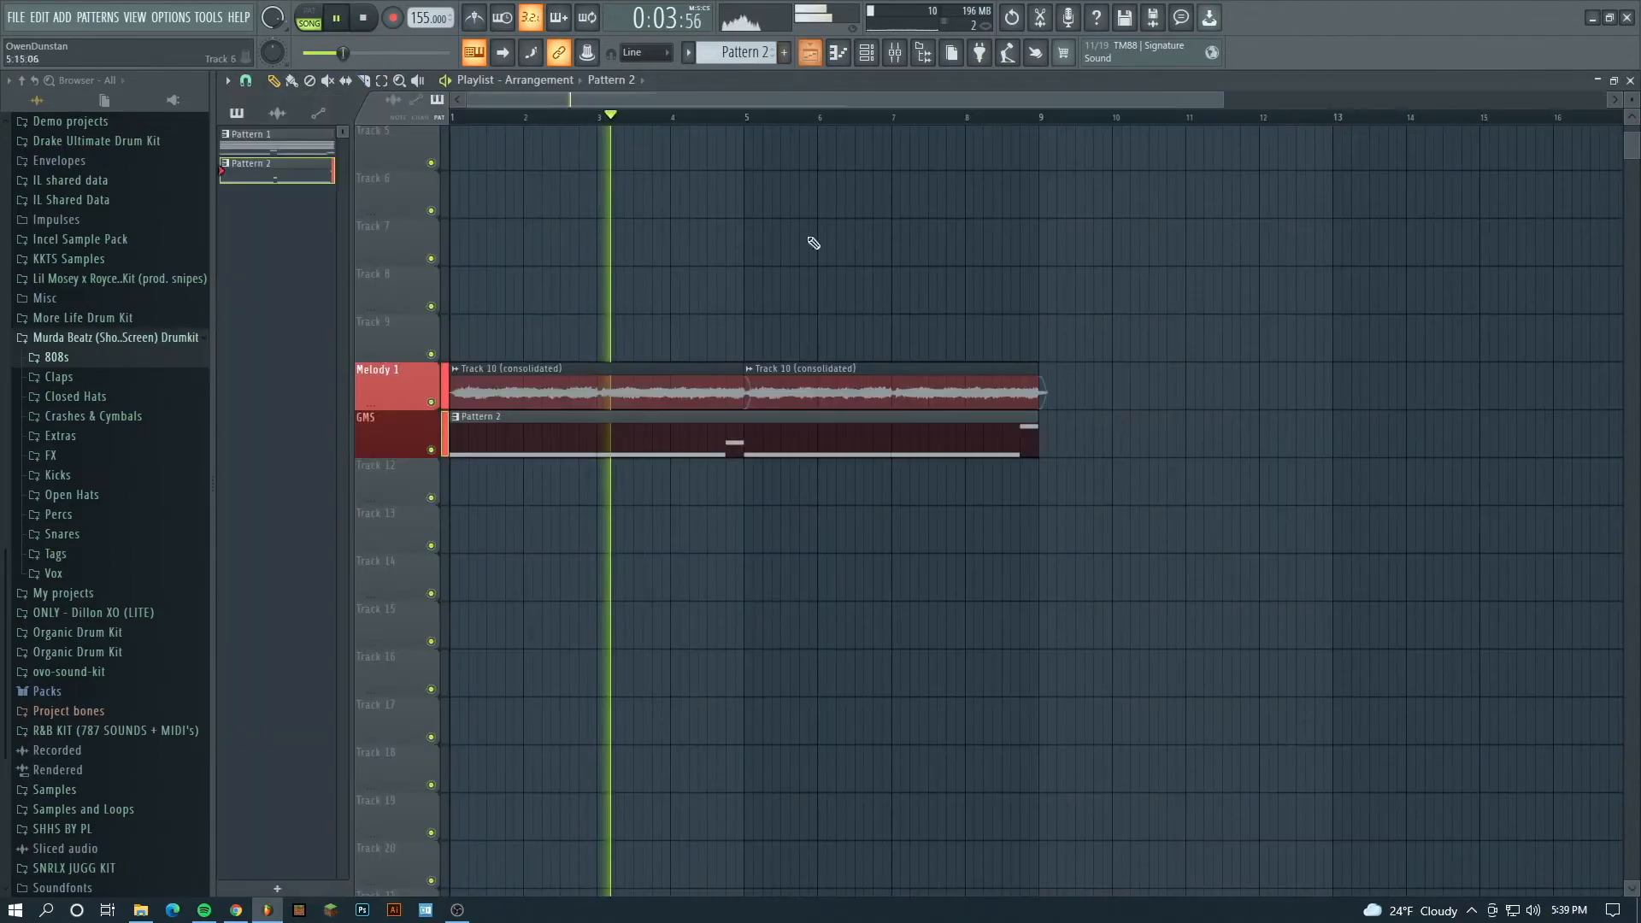
- Stop playback and consolidate the GMS track to audio from the track start
scroll(732, 506, up, 1)
key(space)
right_click(408, 468)
mouse_move(531, 737)
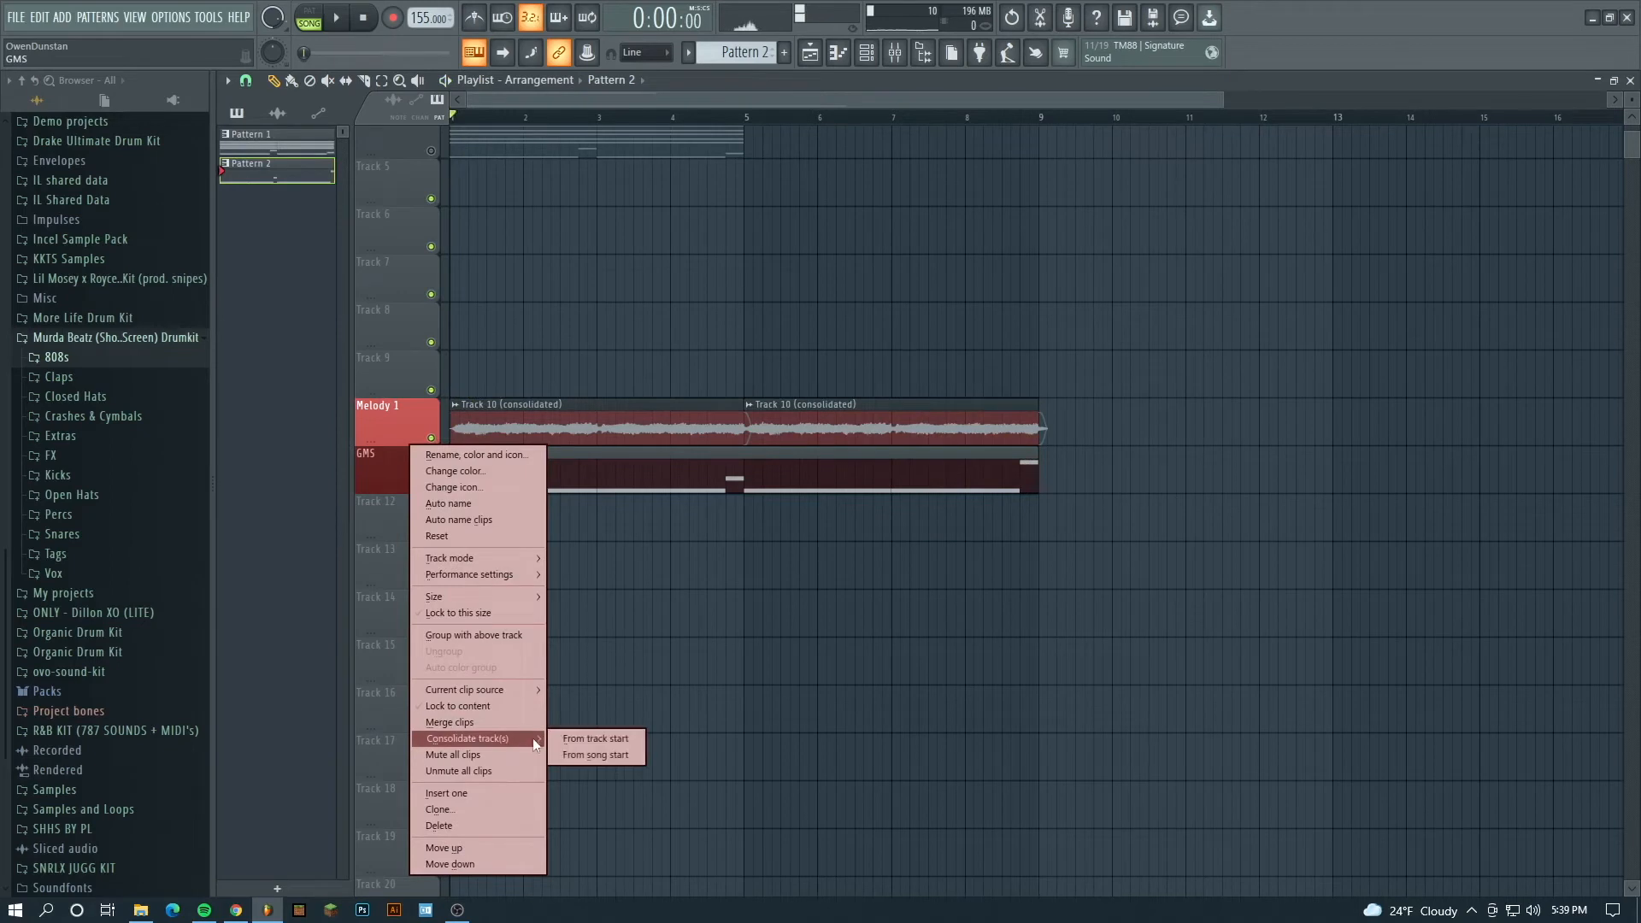
click(602, 735)
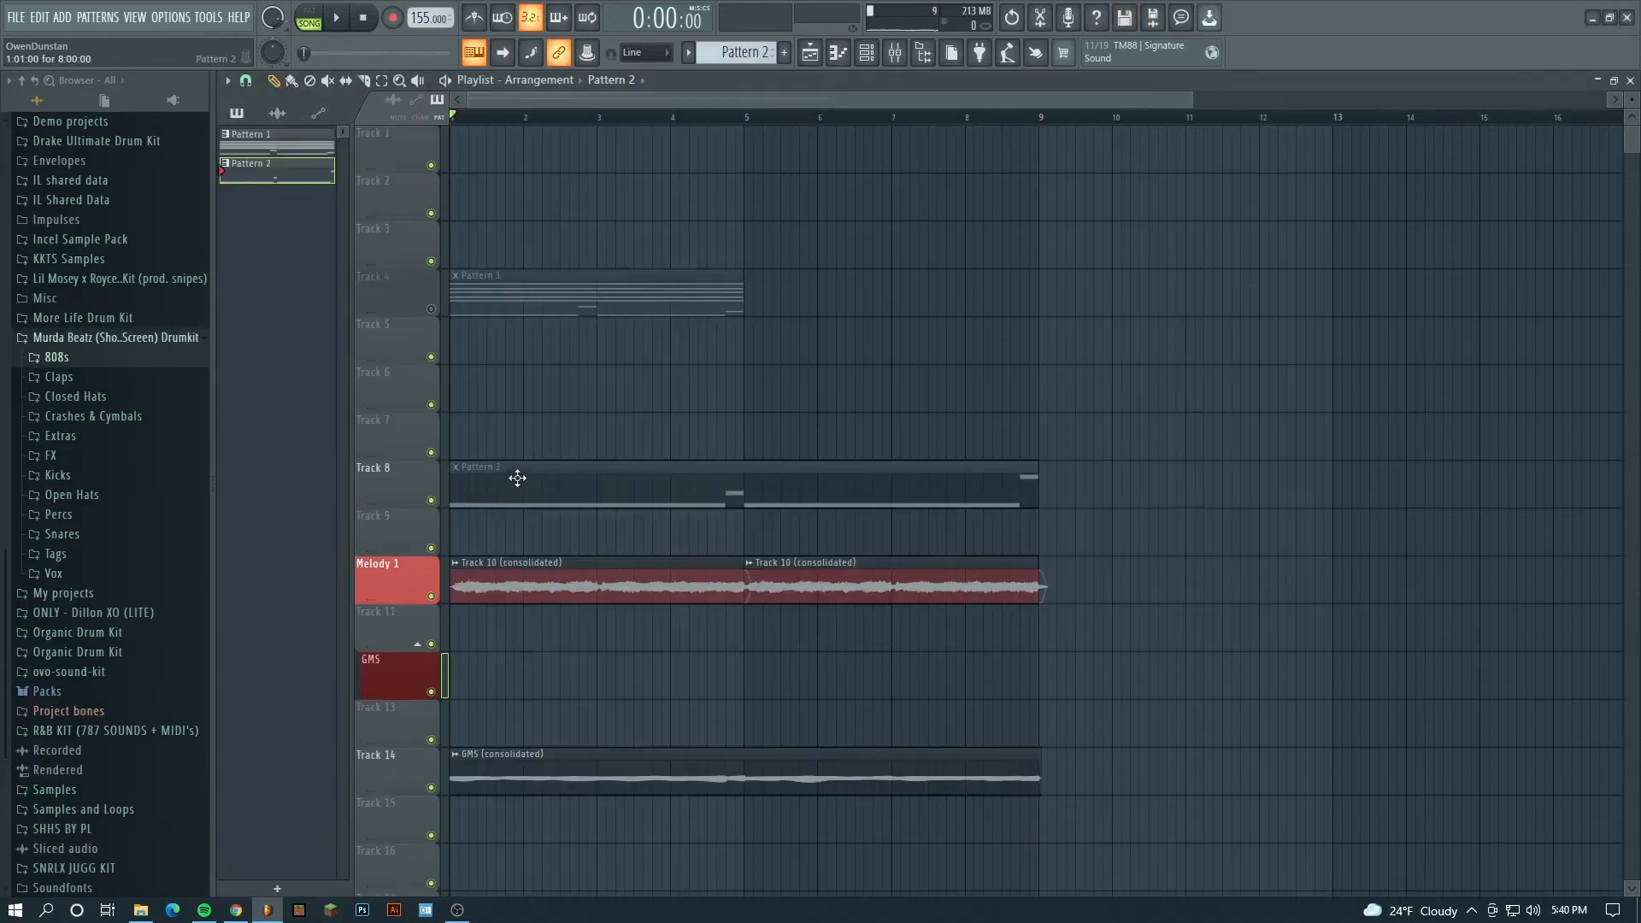
- Move the source Pattern 2 clip onto Track 5 and mute that track
drag(517, 477, 473, 330)
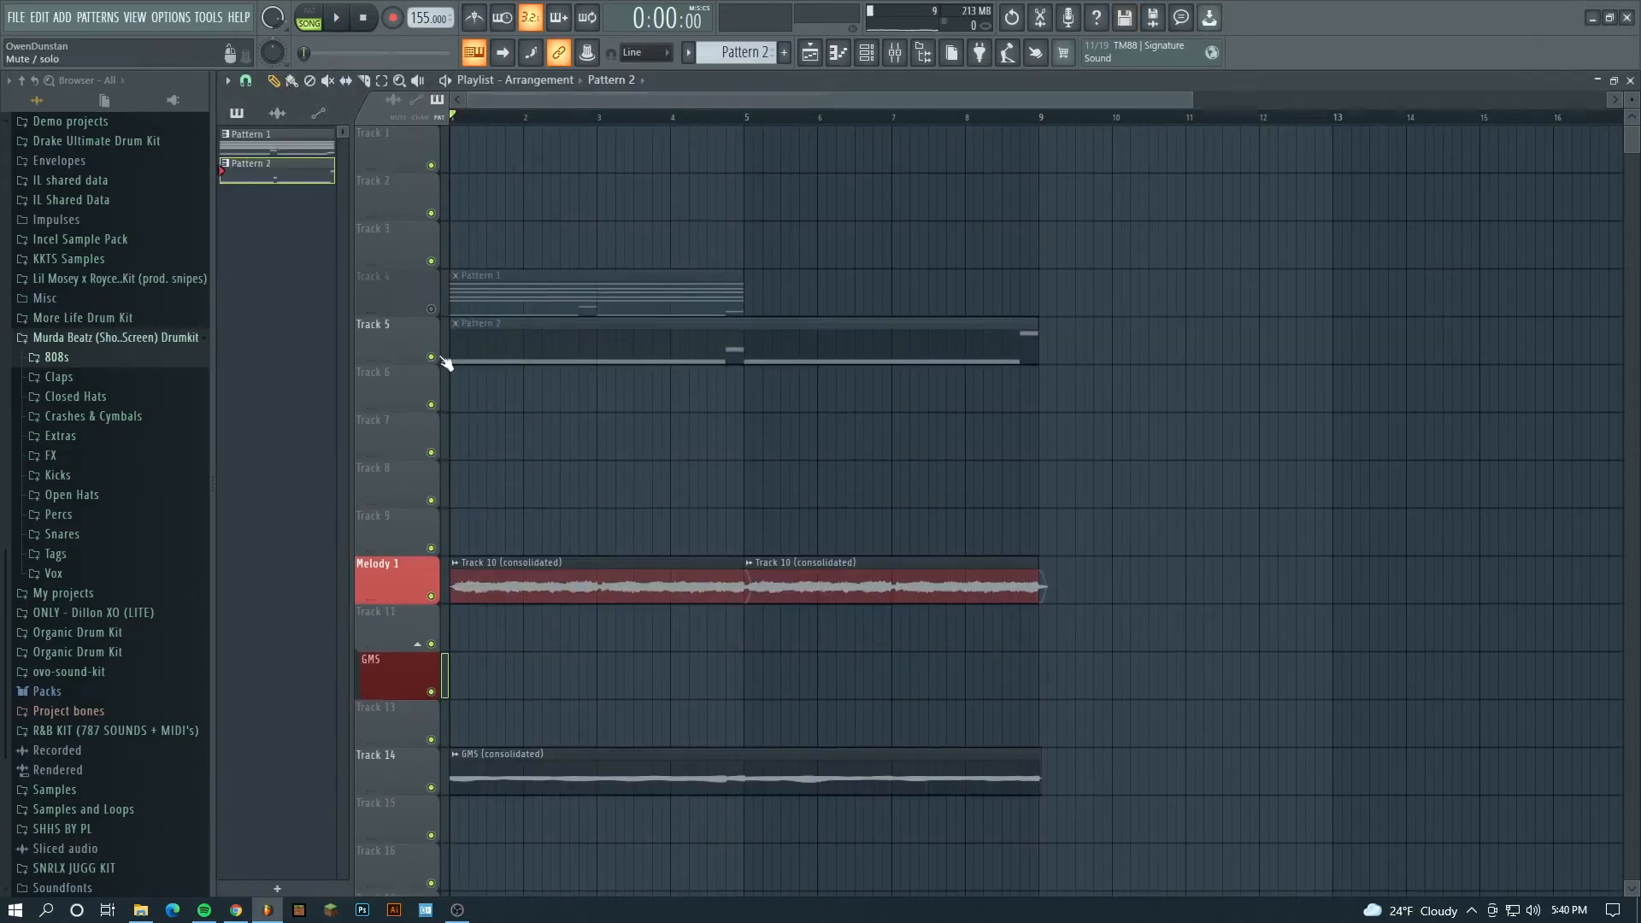
scroll(641, 440, down, 3)
- Delete the empty Track 11 below Melody 1 and place the GMS (consolidated) clip at bar 1 on the GMS track
right_click(396, 452)
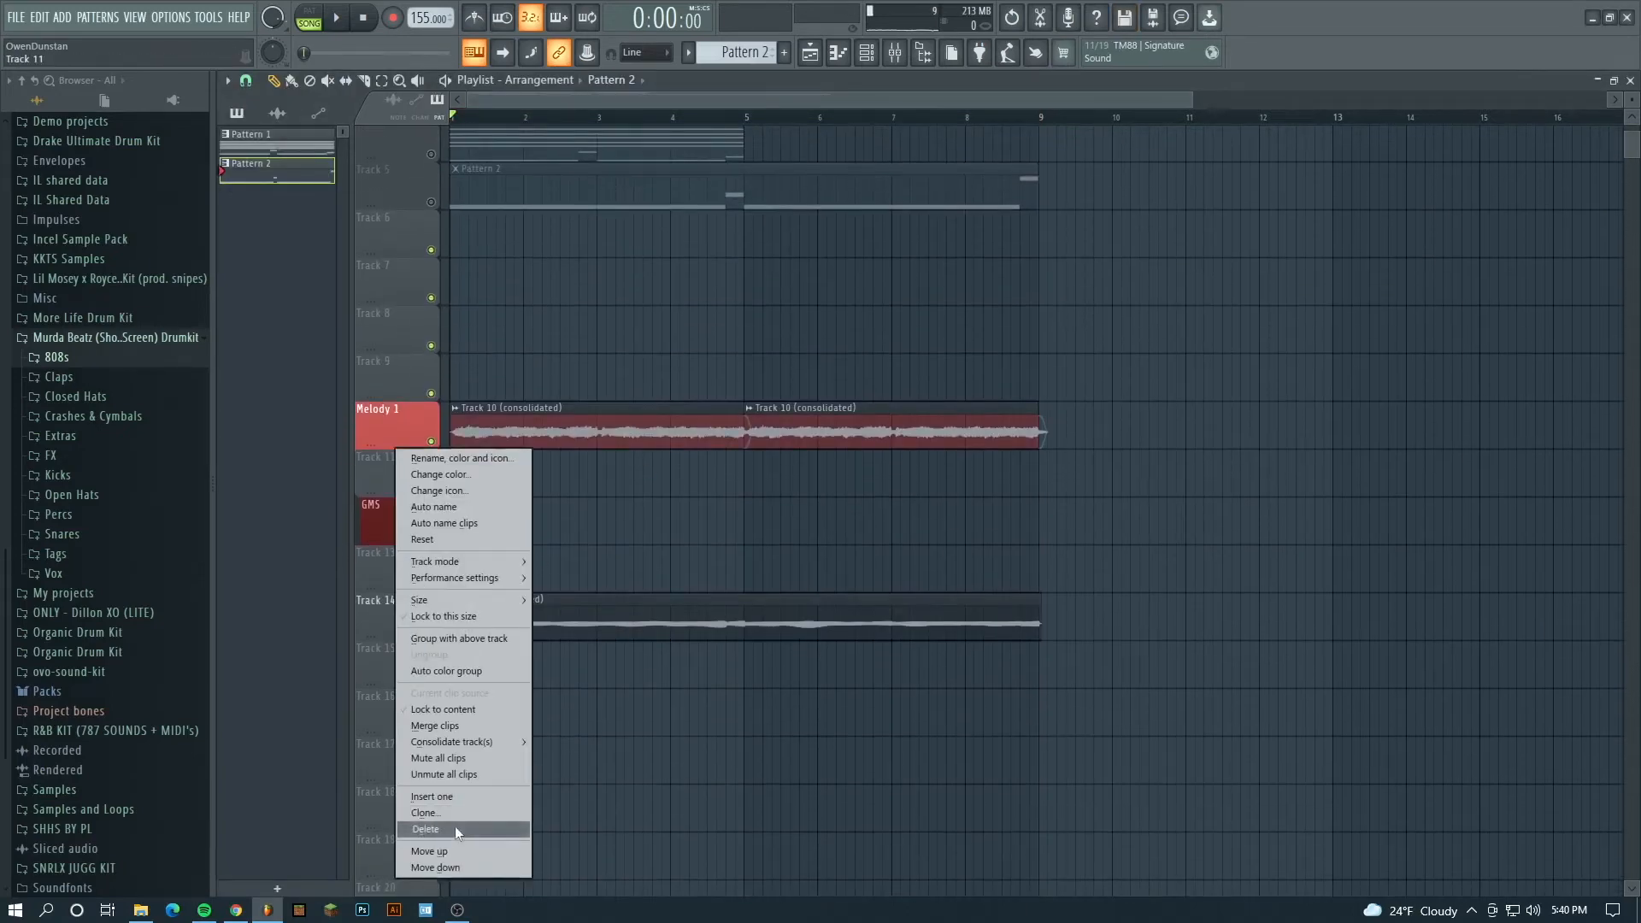
click(454, 827)
click(870, 510)
click(476, 459)
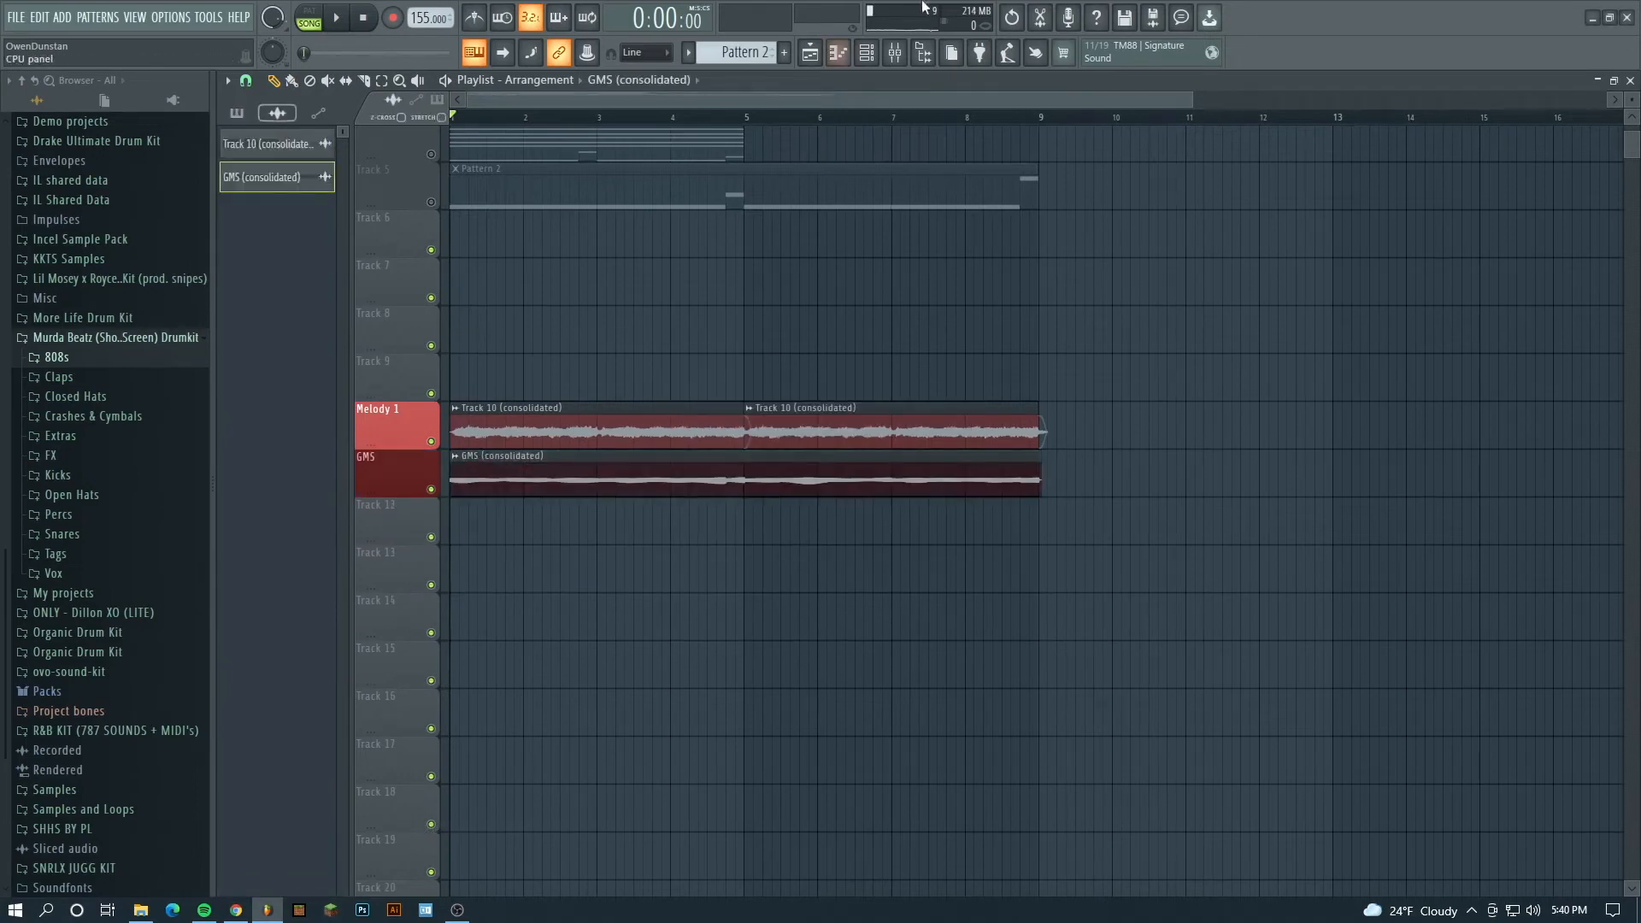
- Route the GMS (consolidated) audio channel to mixer track 11
click(866, 52)
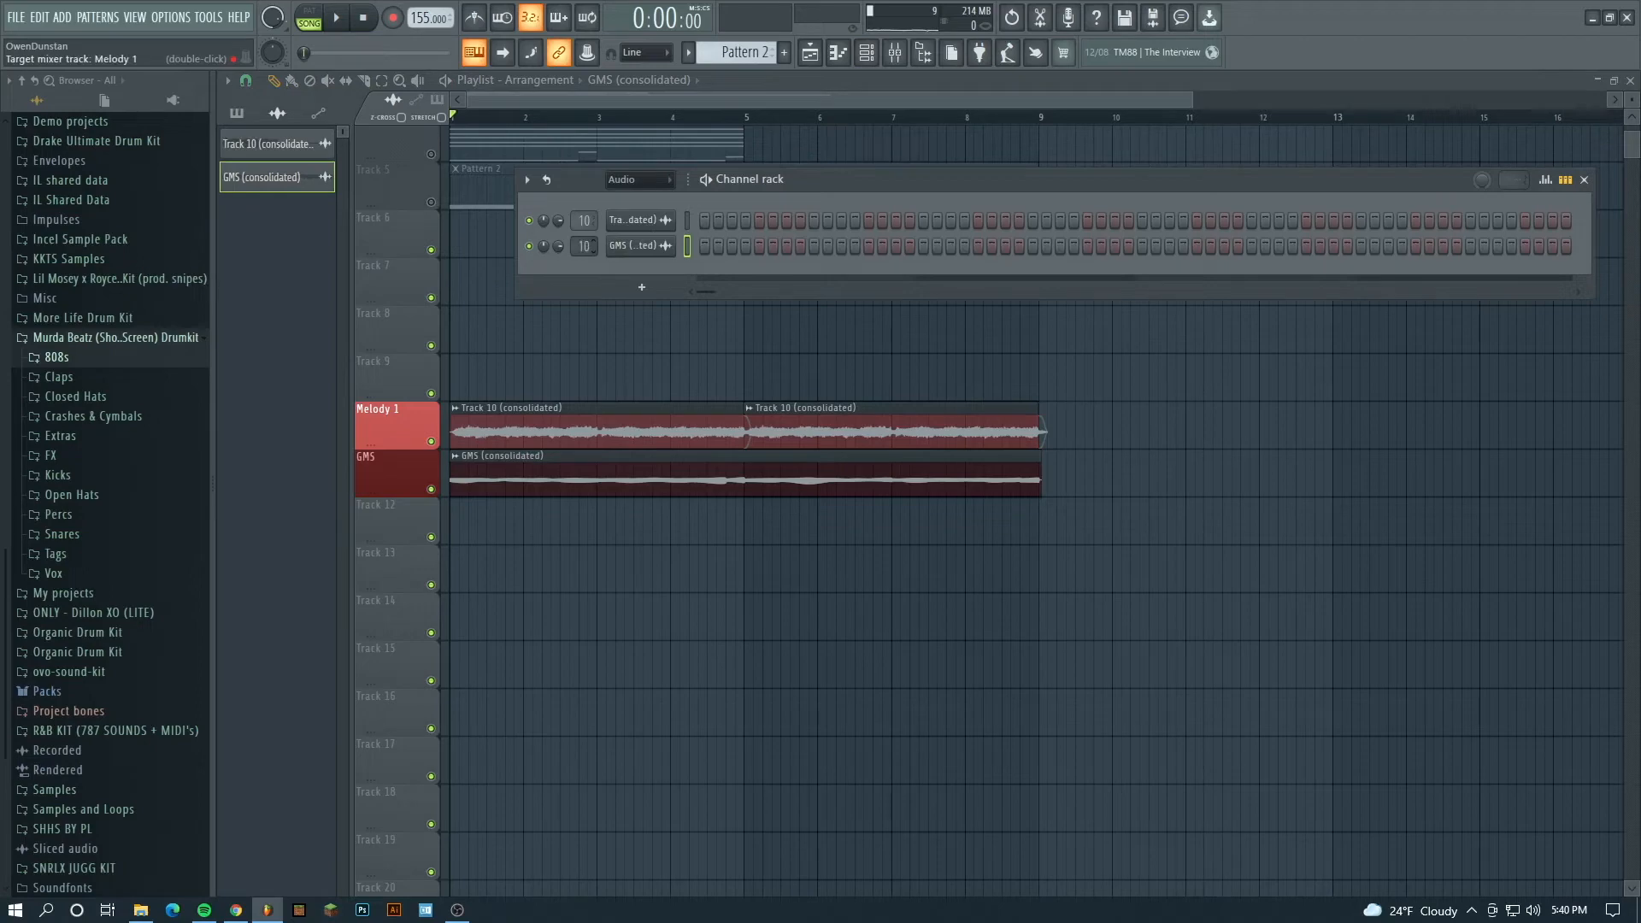
key(F6)
scroll(1048, 428, up, 5)
key(c)
drag(965, 446, 966, 510)
click(277, 83)
right_click(977, 475)
scroll(1025, 453, down, 5)
- Set the GMS (consolidated) clip's declicking mode to Crossfade (bleeding)
double_click(547, 402)
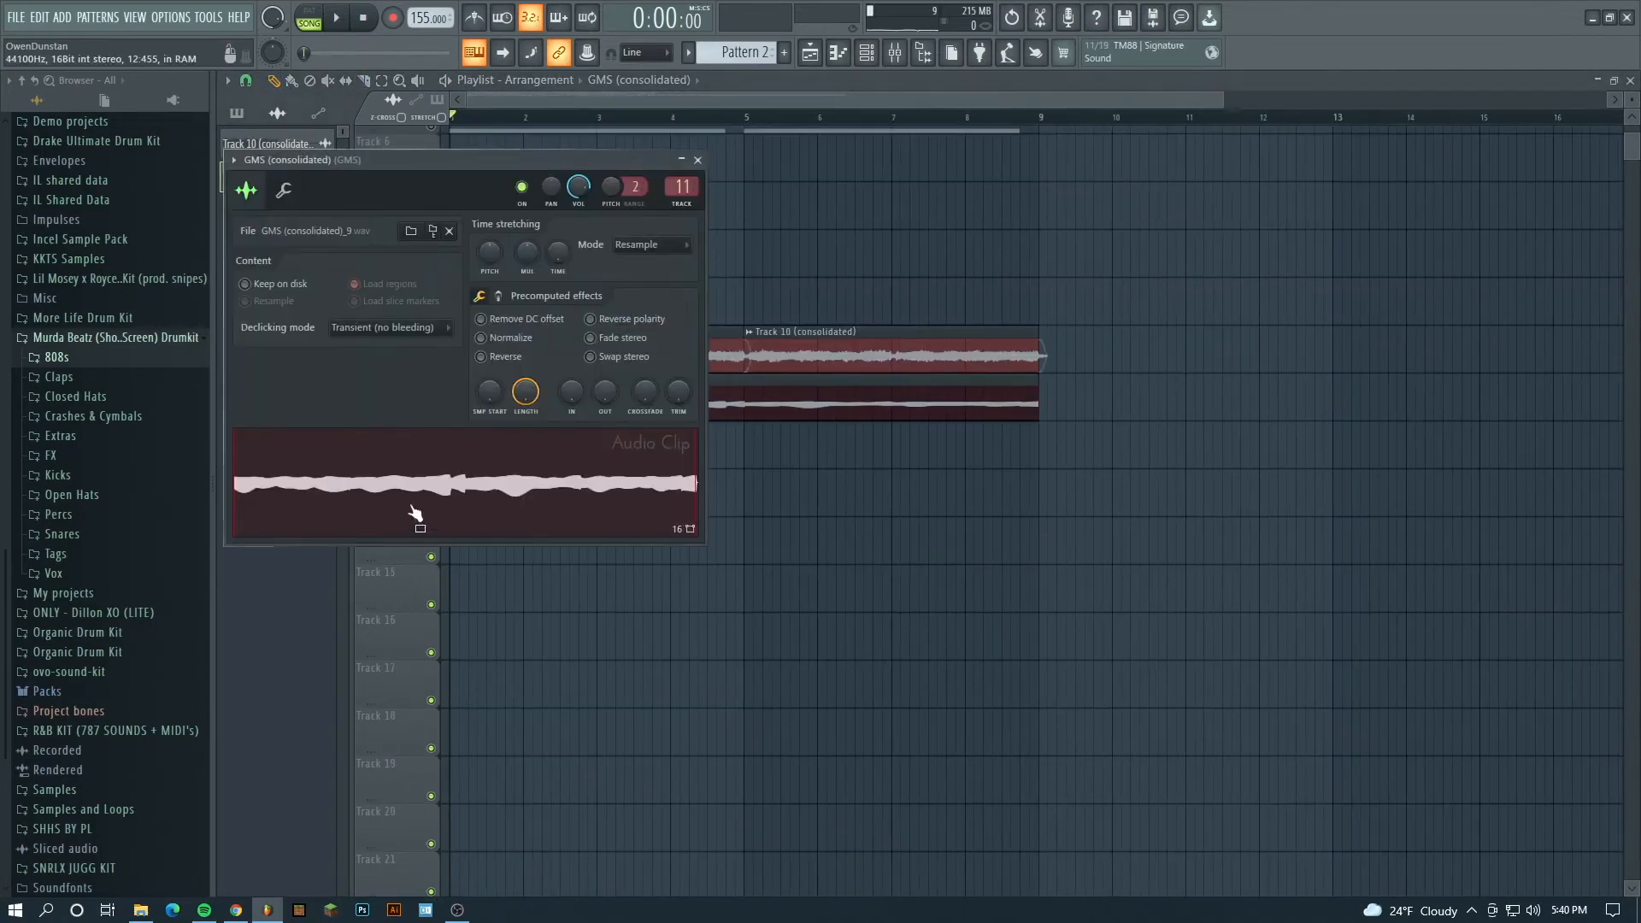
click(391, 335)
click(408, 431)
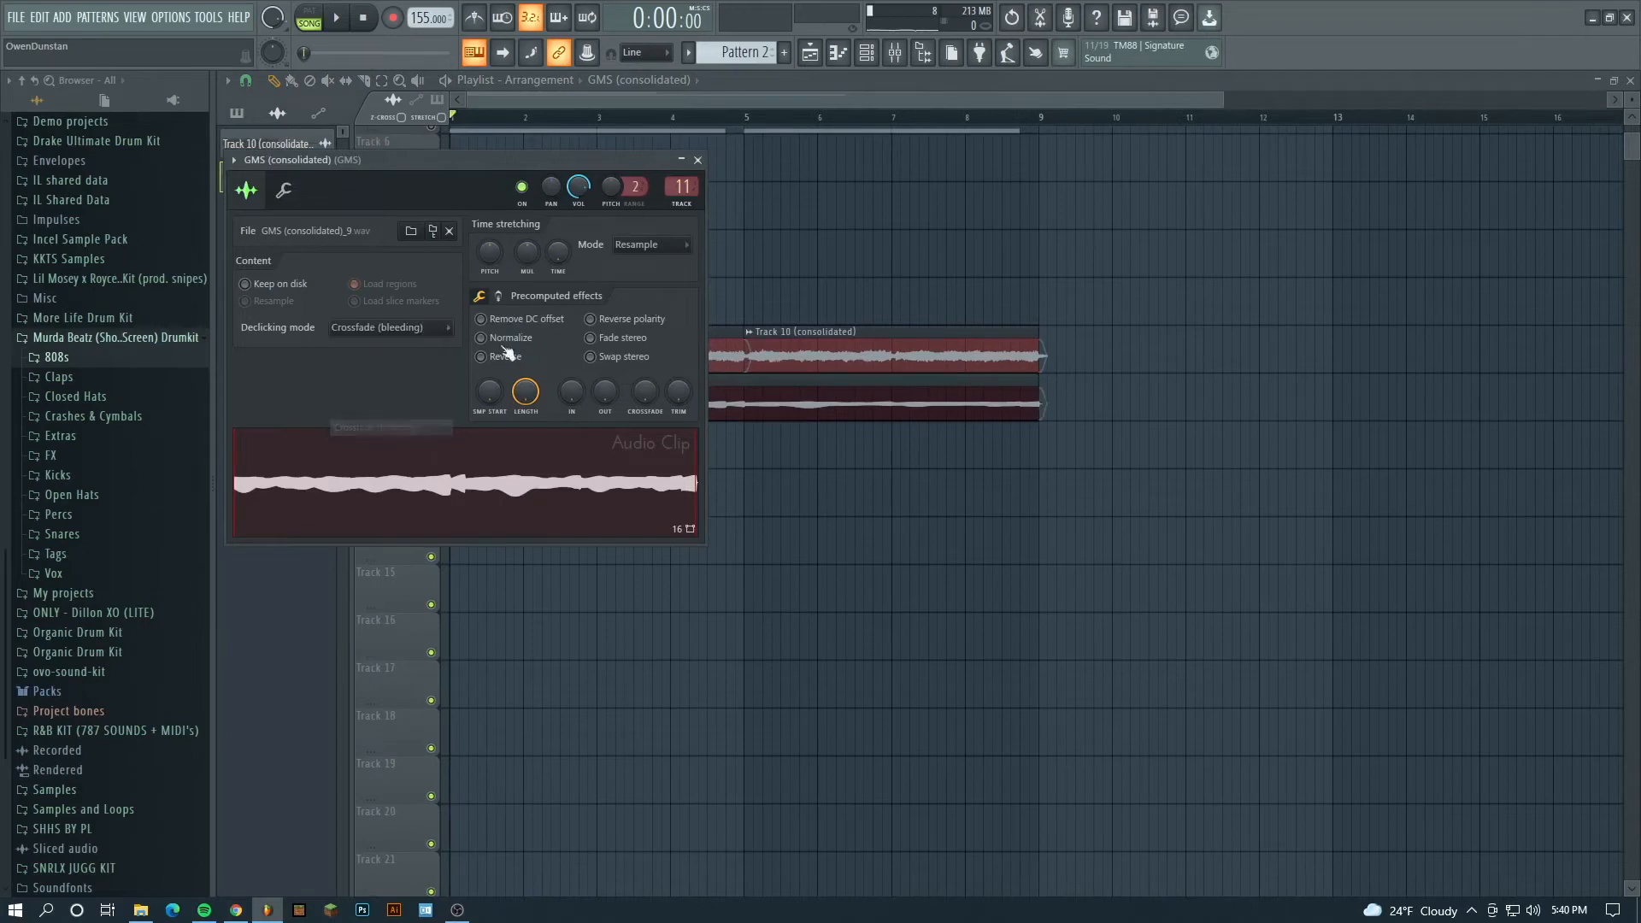
click(698, 160)
- Play the loop and lower the Melody 1 and GMS faders slightly in the mixer
scroll(766, 414, up, 3)
key(space)
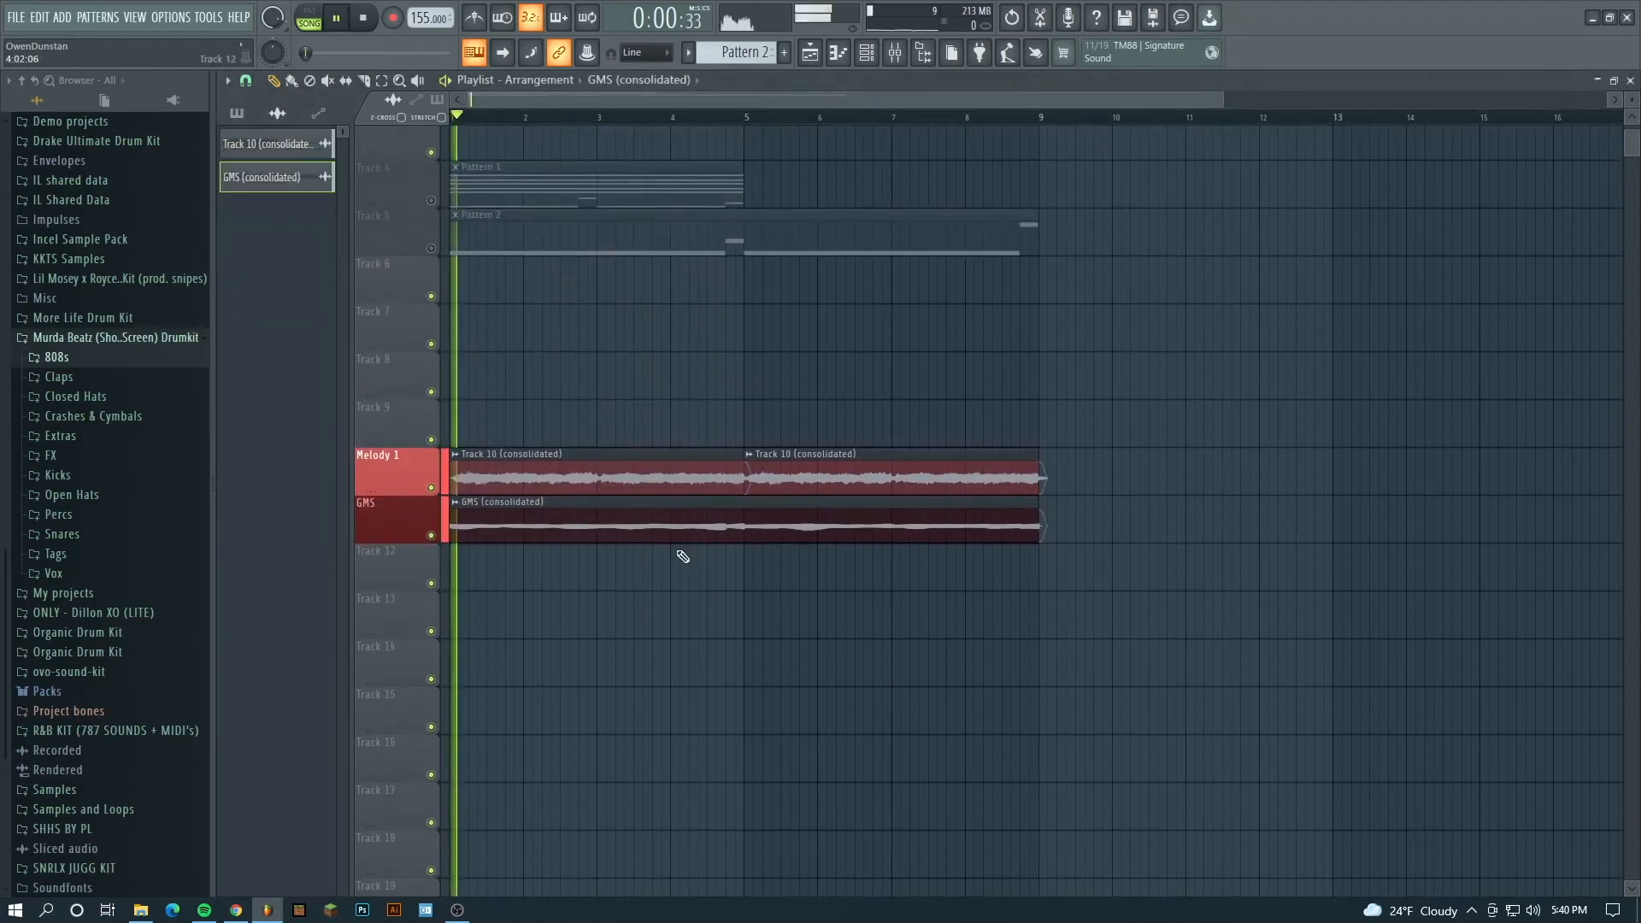
key(F6)
click(895, 52)
key(space)
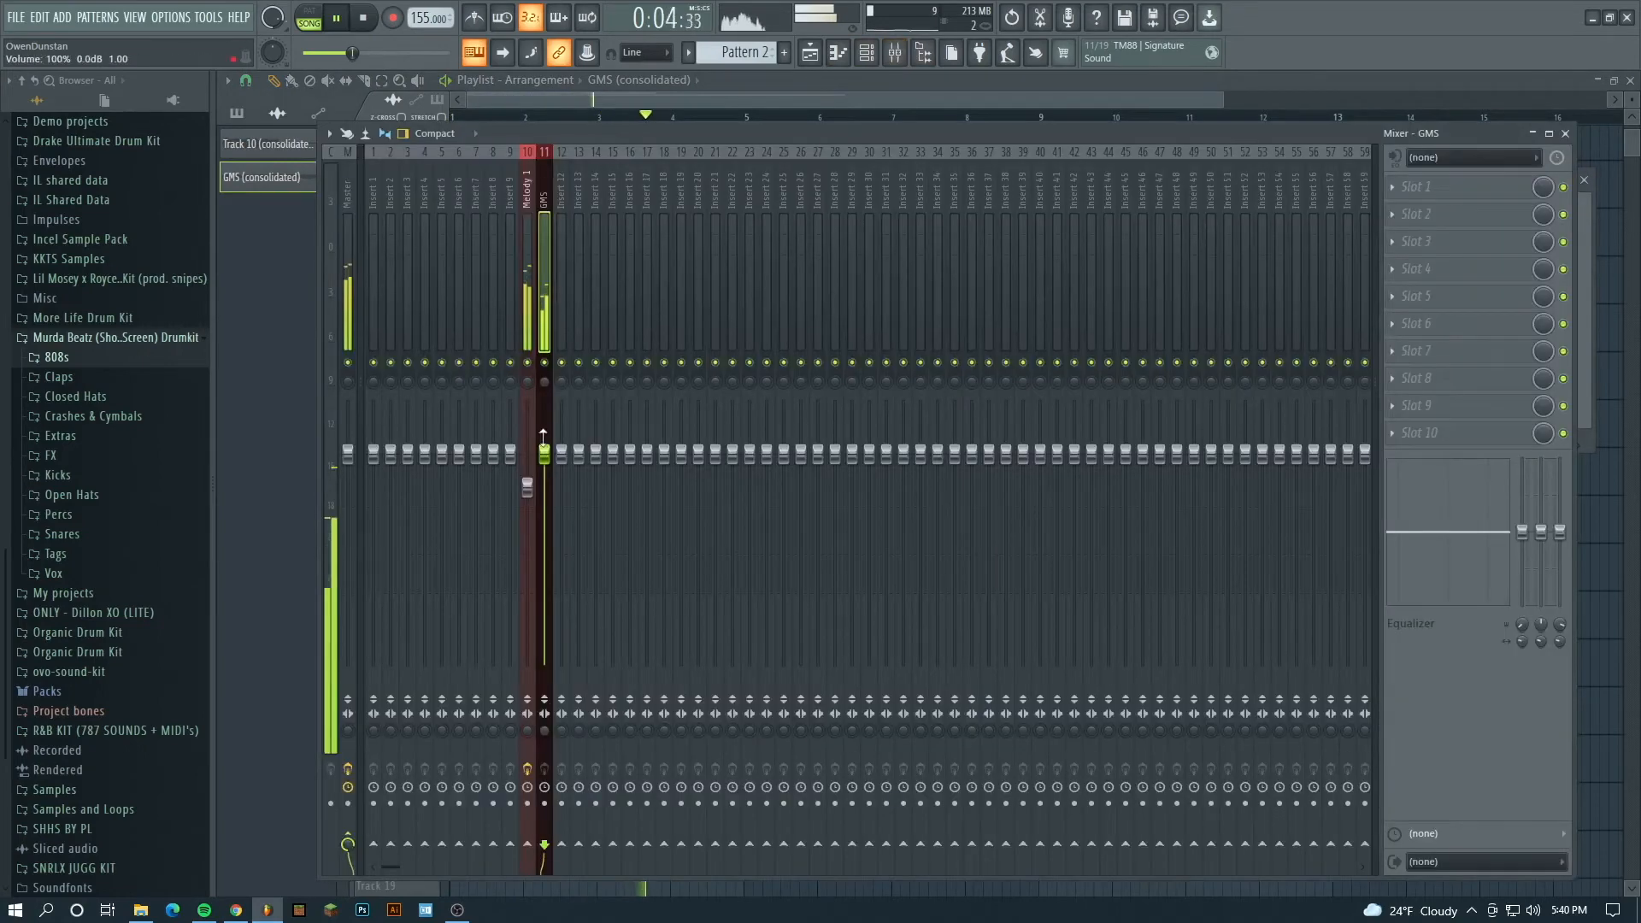
- Load SAUSAGE FATTENER into the first effect slot of the GMS mixer track and adjust its settings
click(1455, 189)
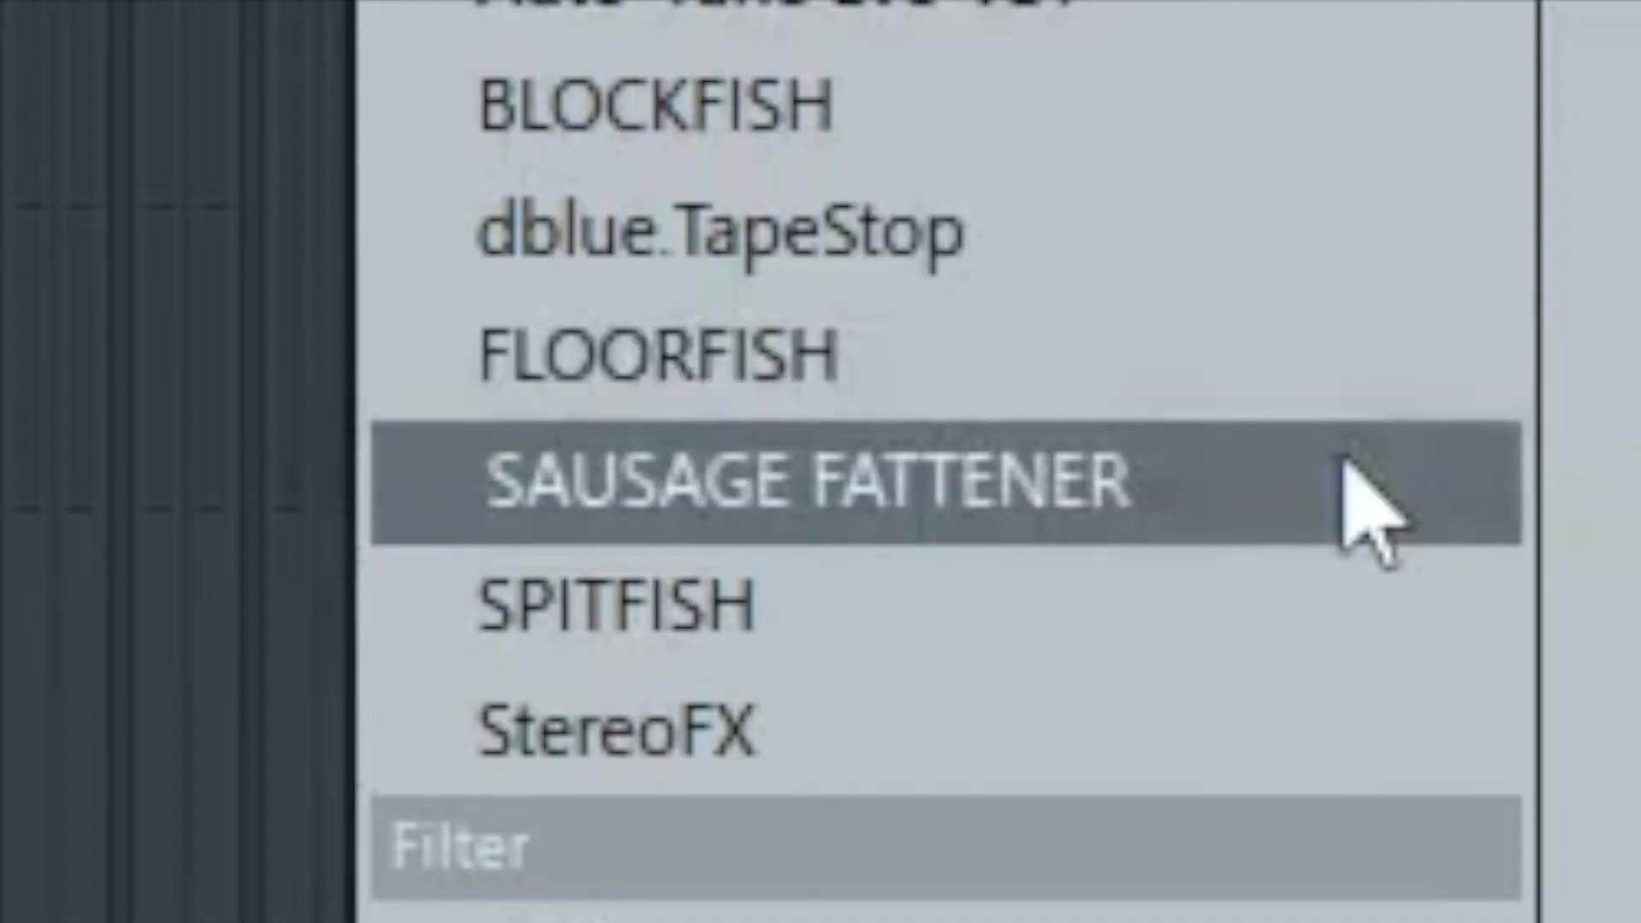
click(1233, 590)
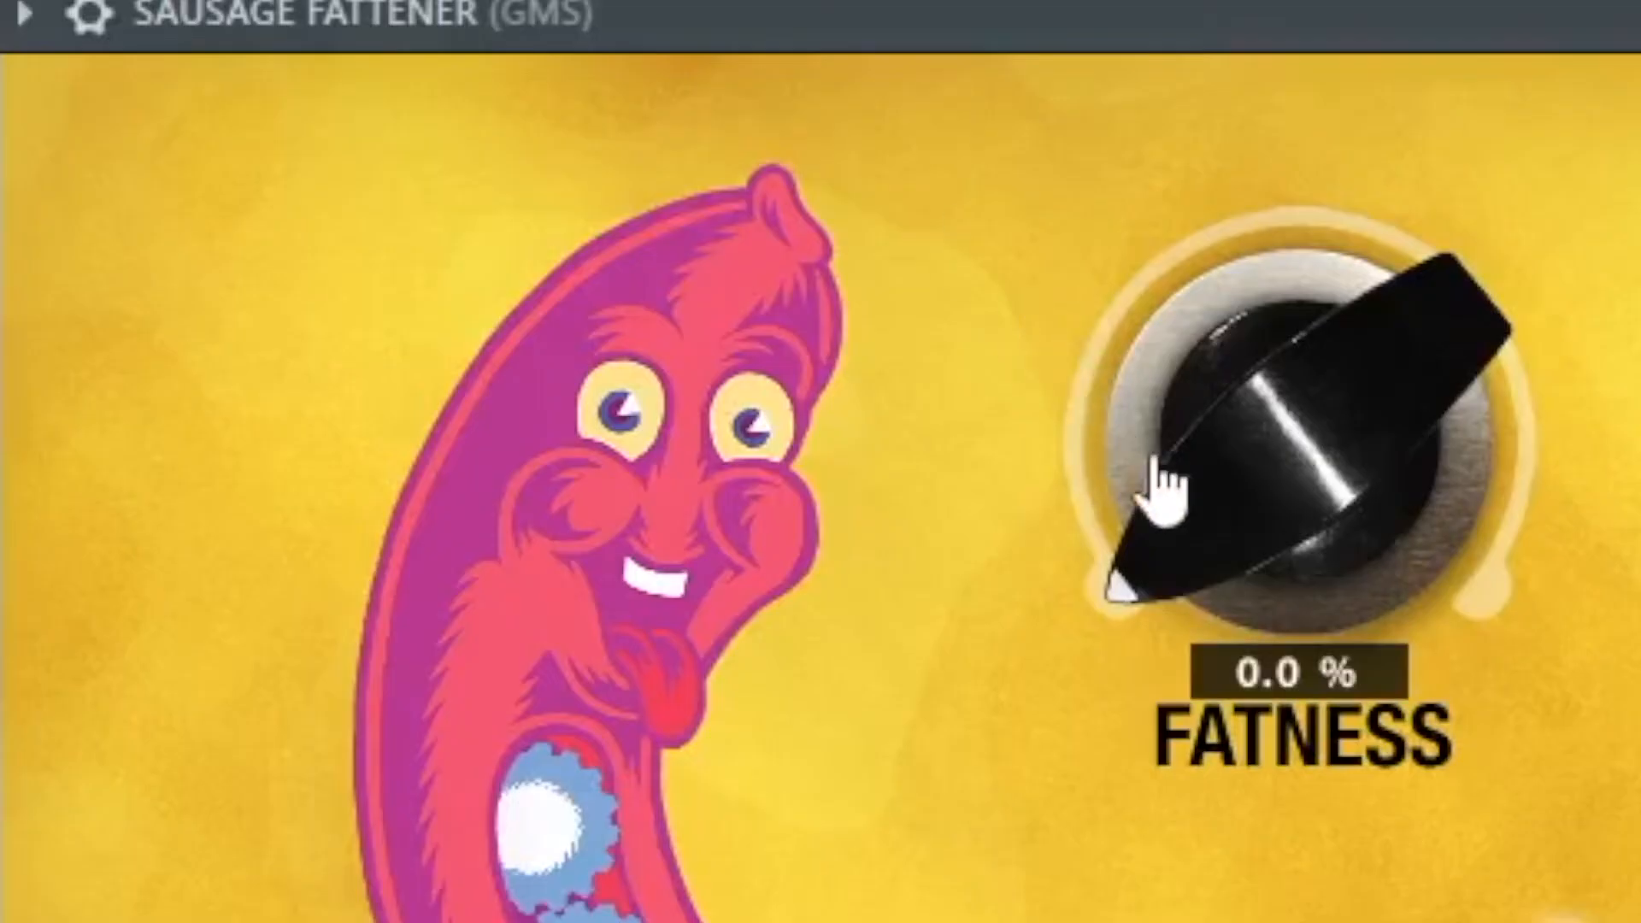
drag(525, 290, 527, 272)
drag(1171, 419, 1158, 401)
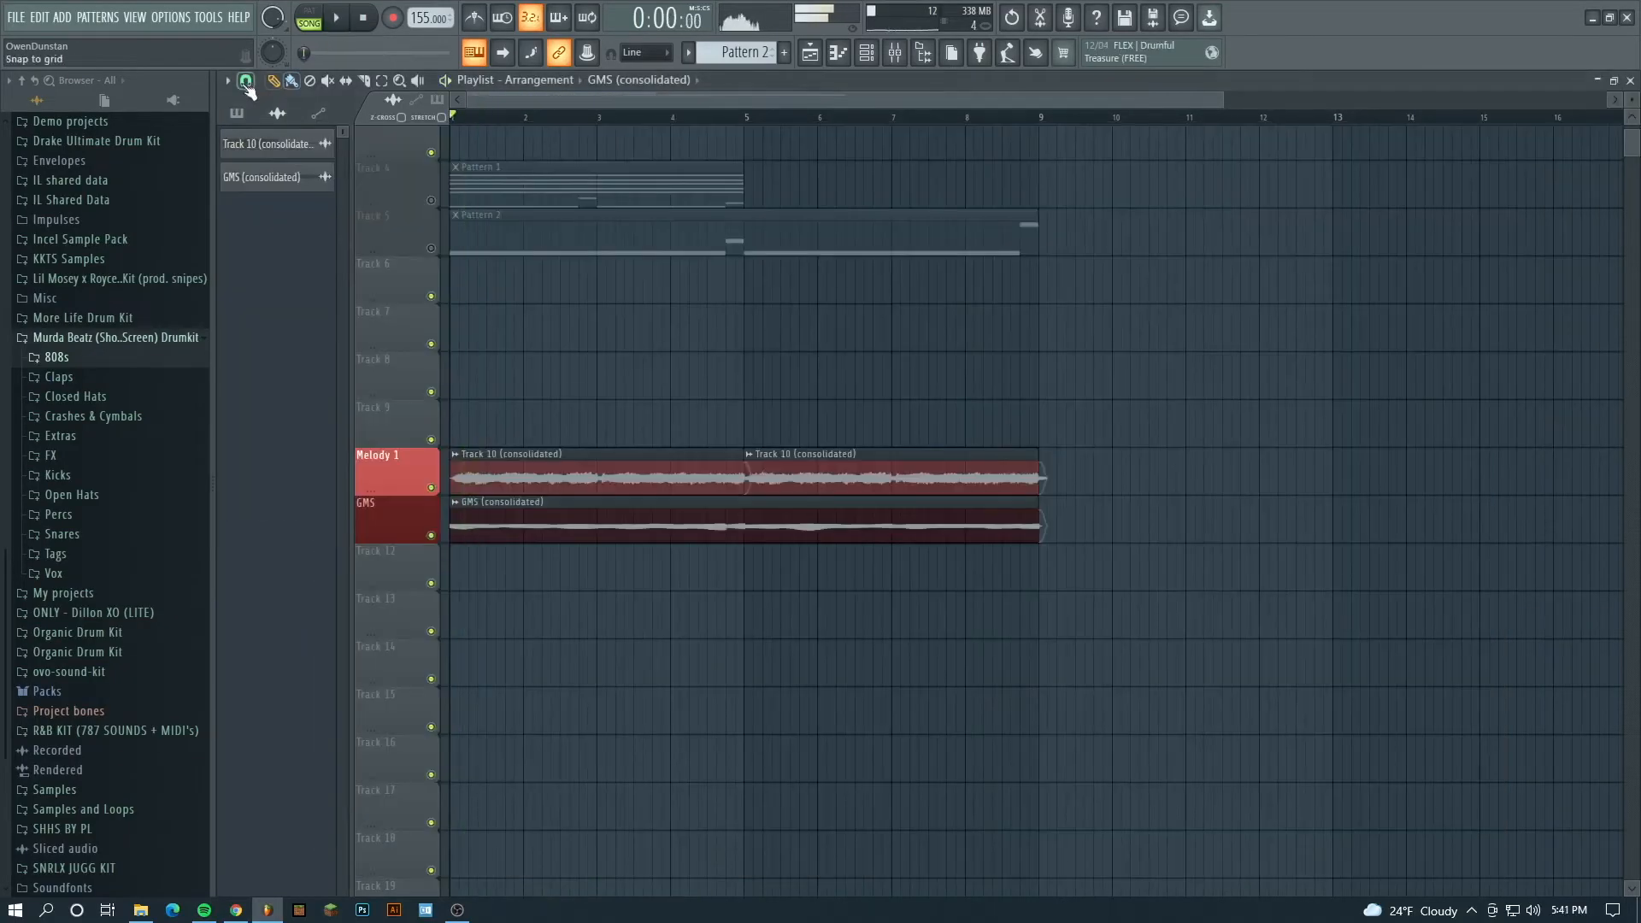
click(17, 18)
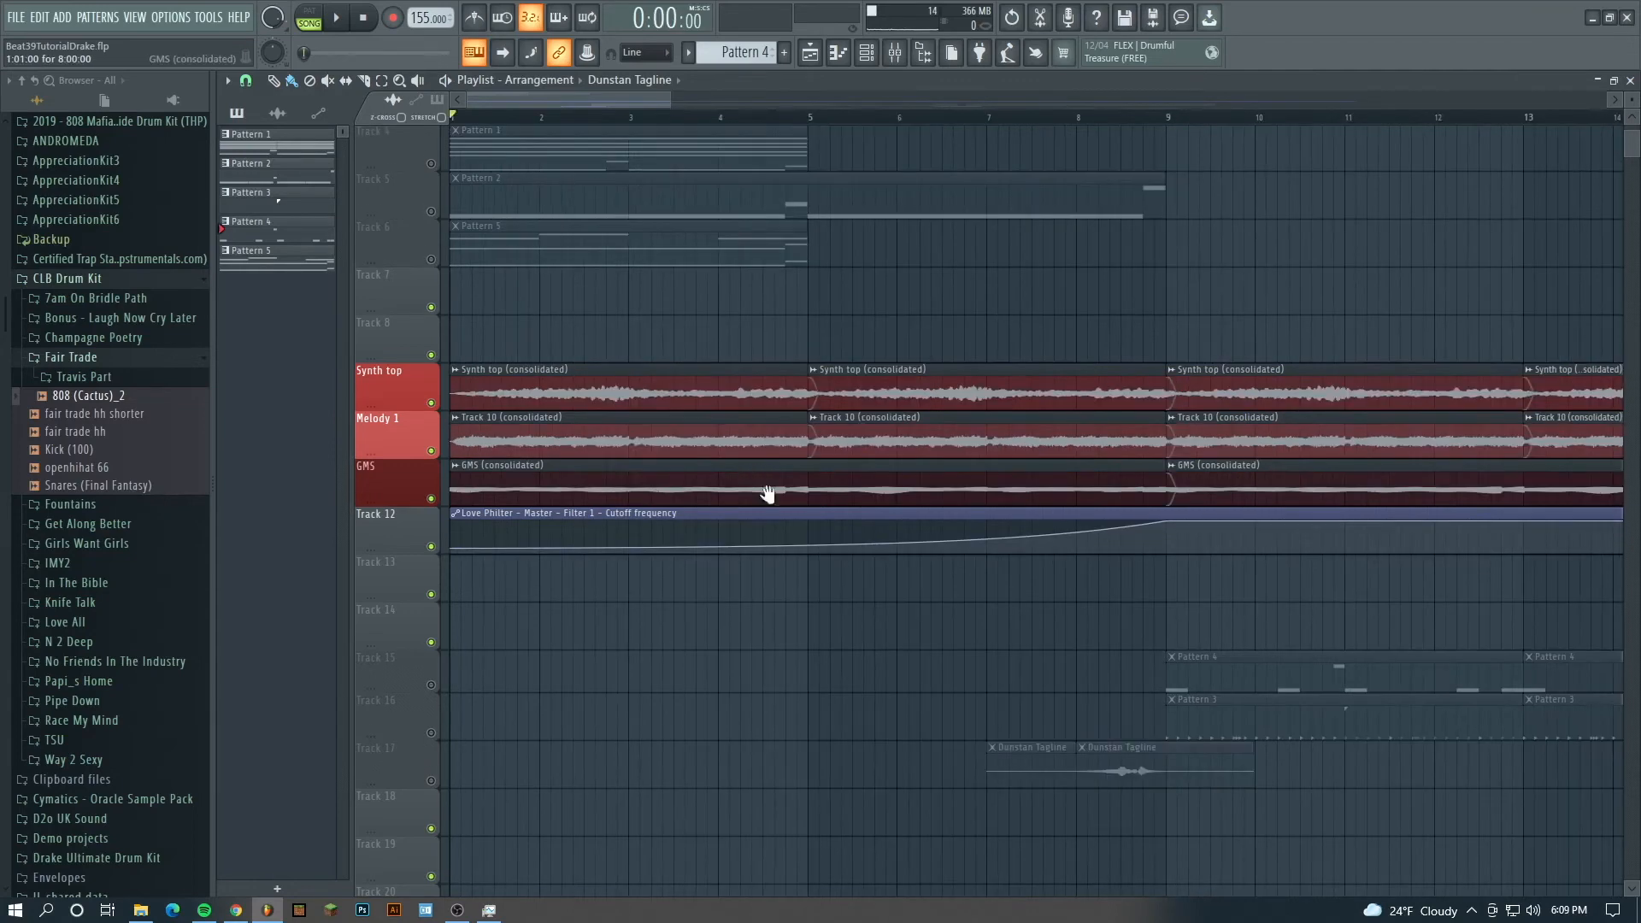
- Play the arrangement's opening bars to hear the melody layers under the Love Philter cutoff automation
scroll(770, 492, down, 1)
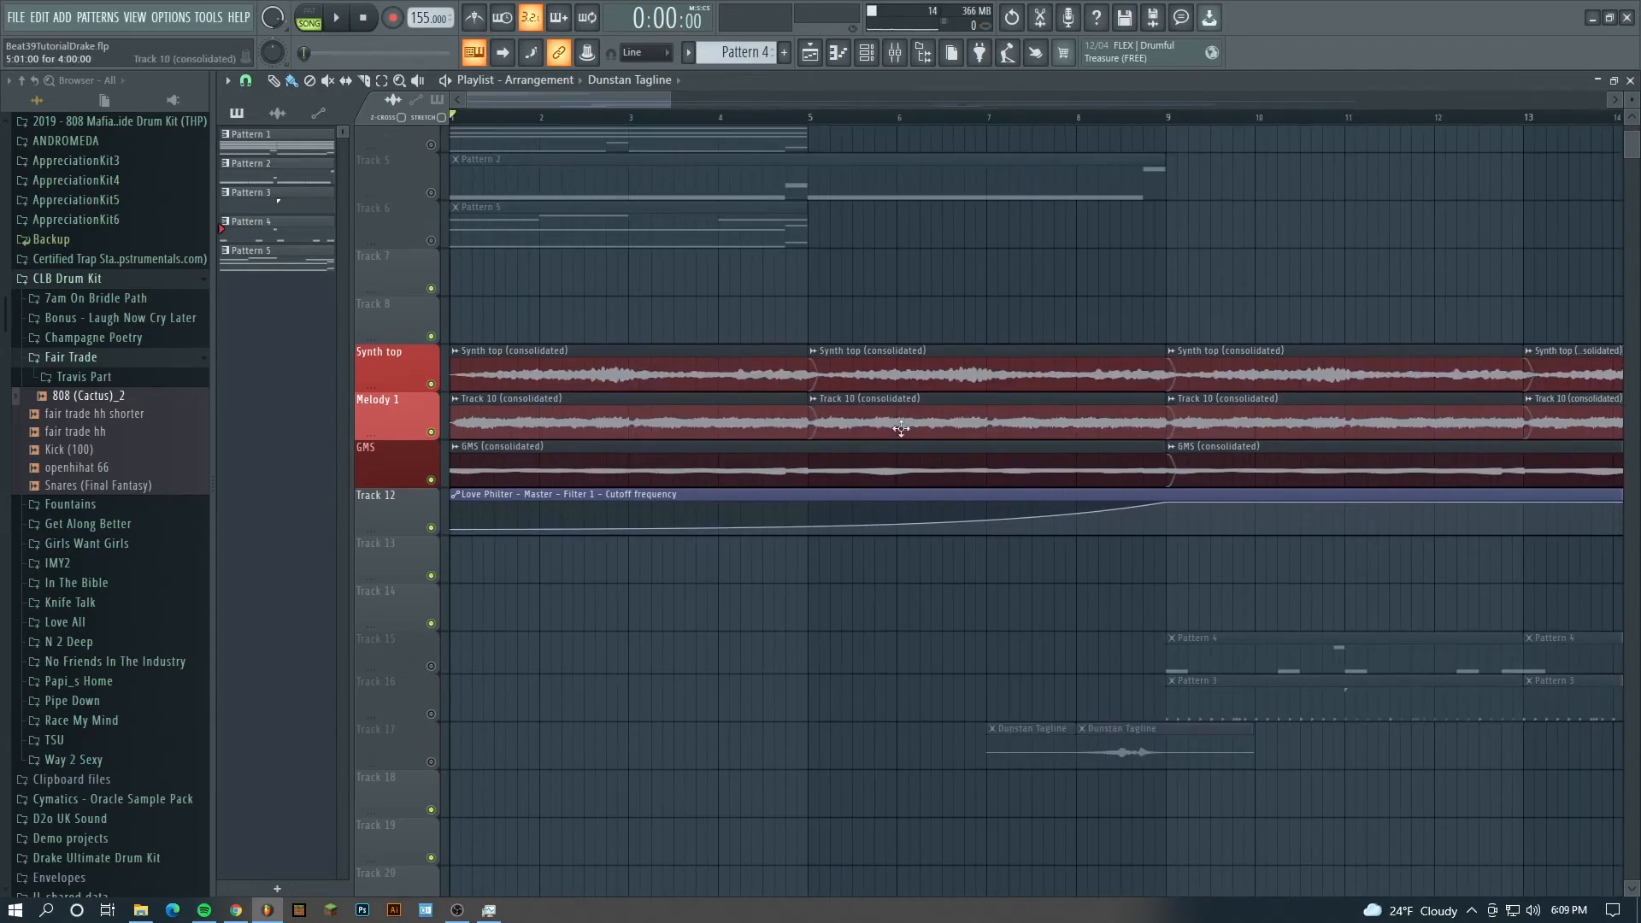
key(space)
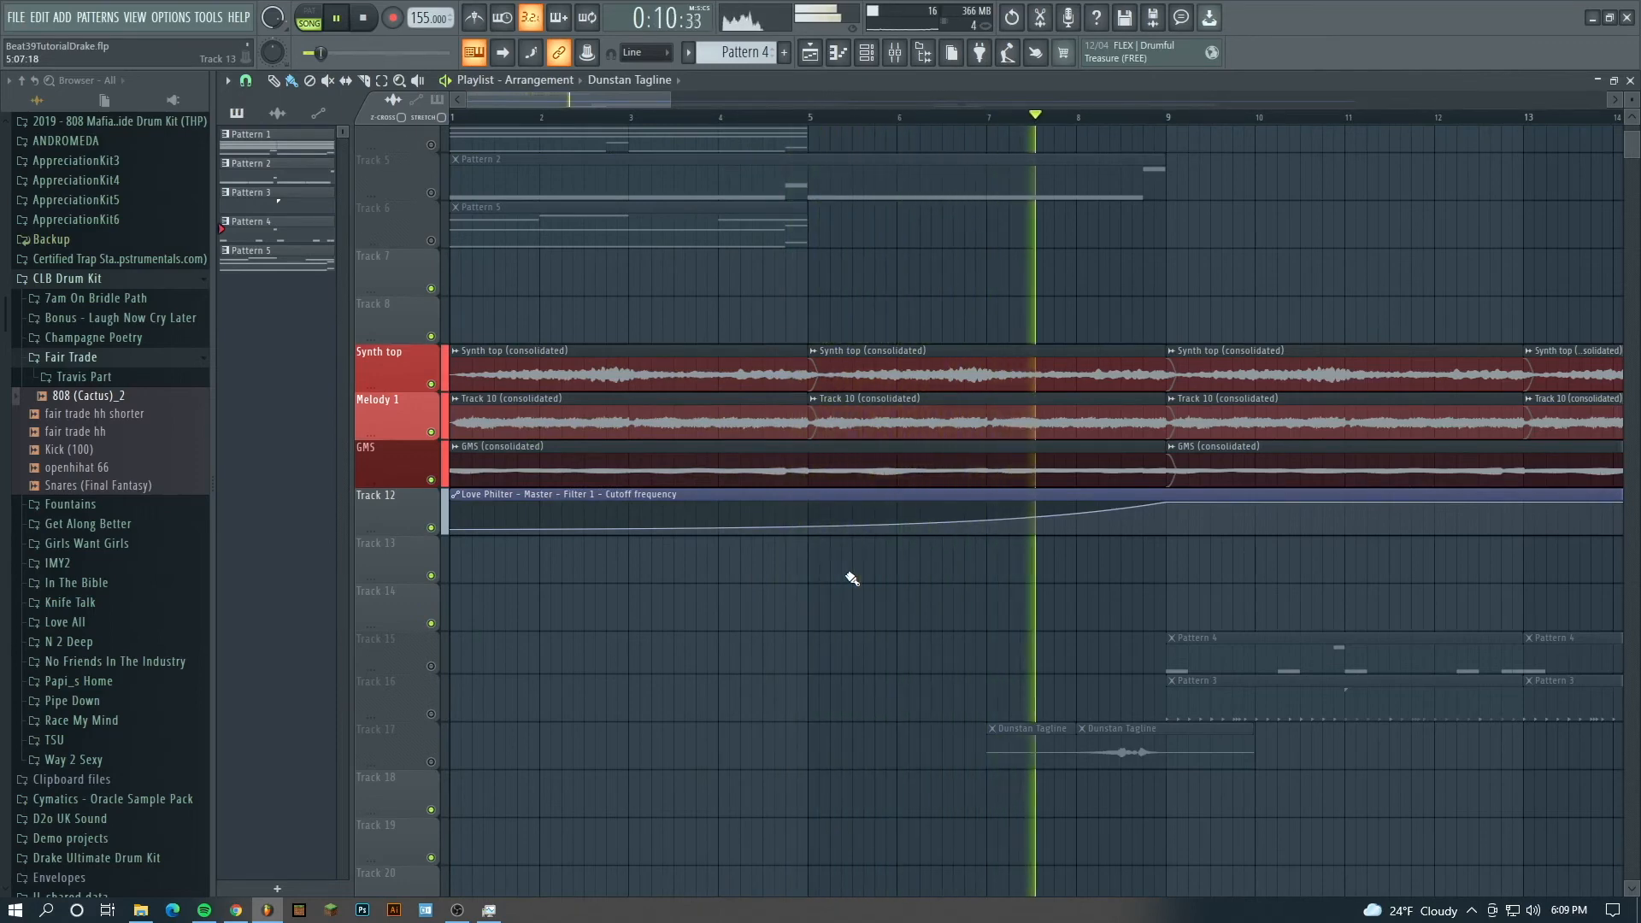
key(space)
- Open Pattern 5 from Track 6 in the piano roll and examine the Amyleigh channel's notes
drag(1419, 146, 873, 161)
drag(746, 296, 1303, 506)
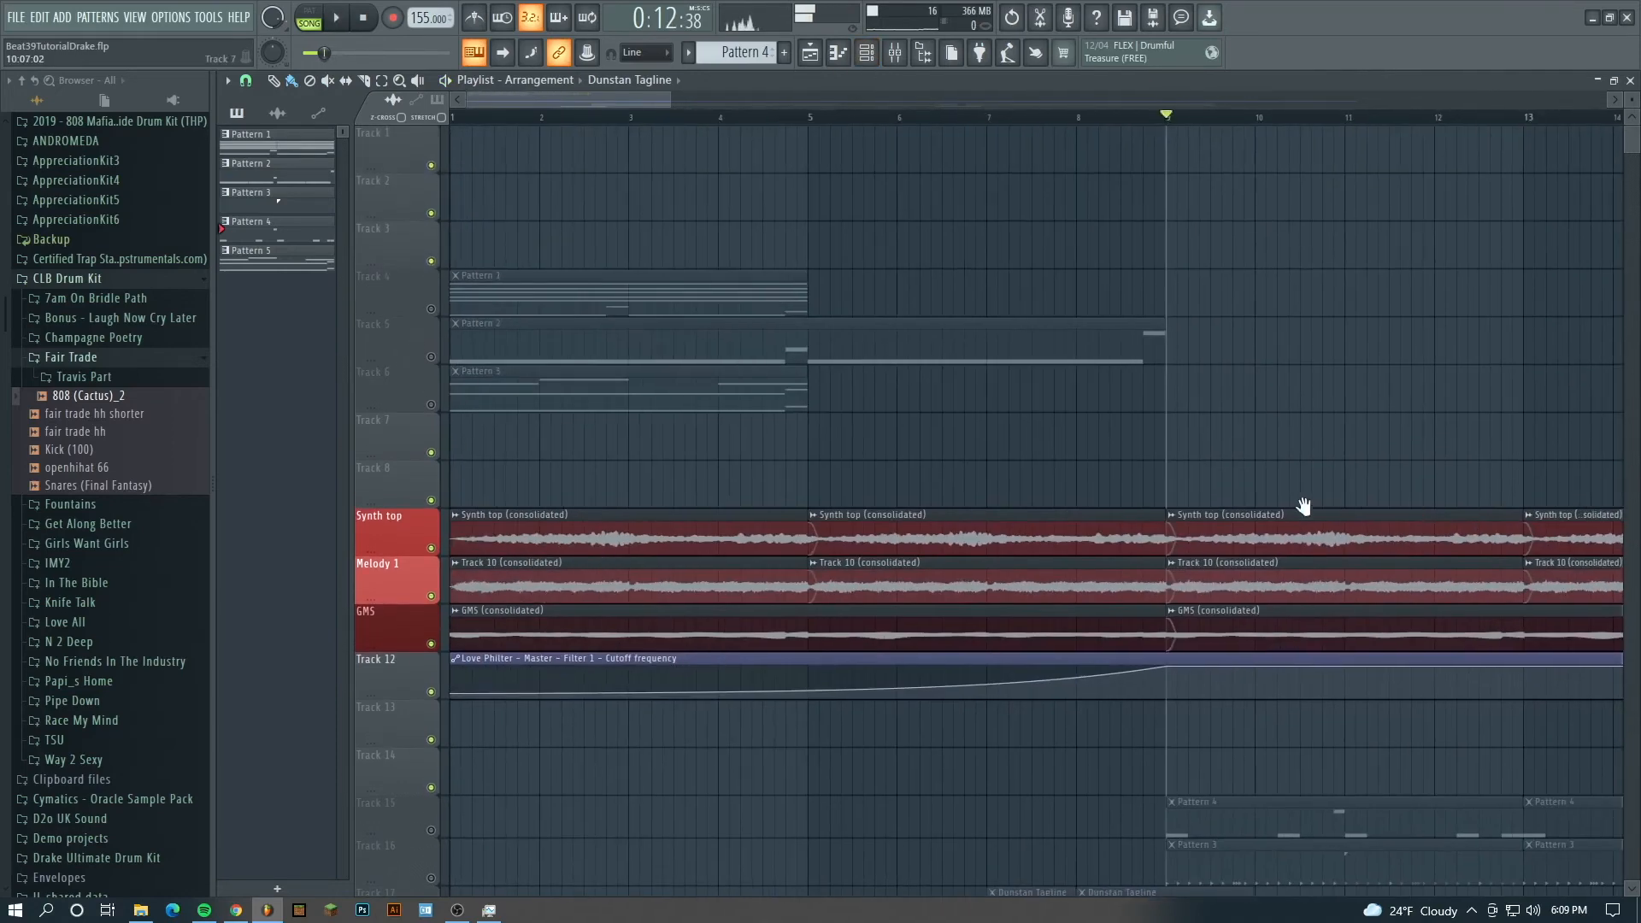
double_click(610, 381)
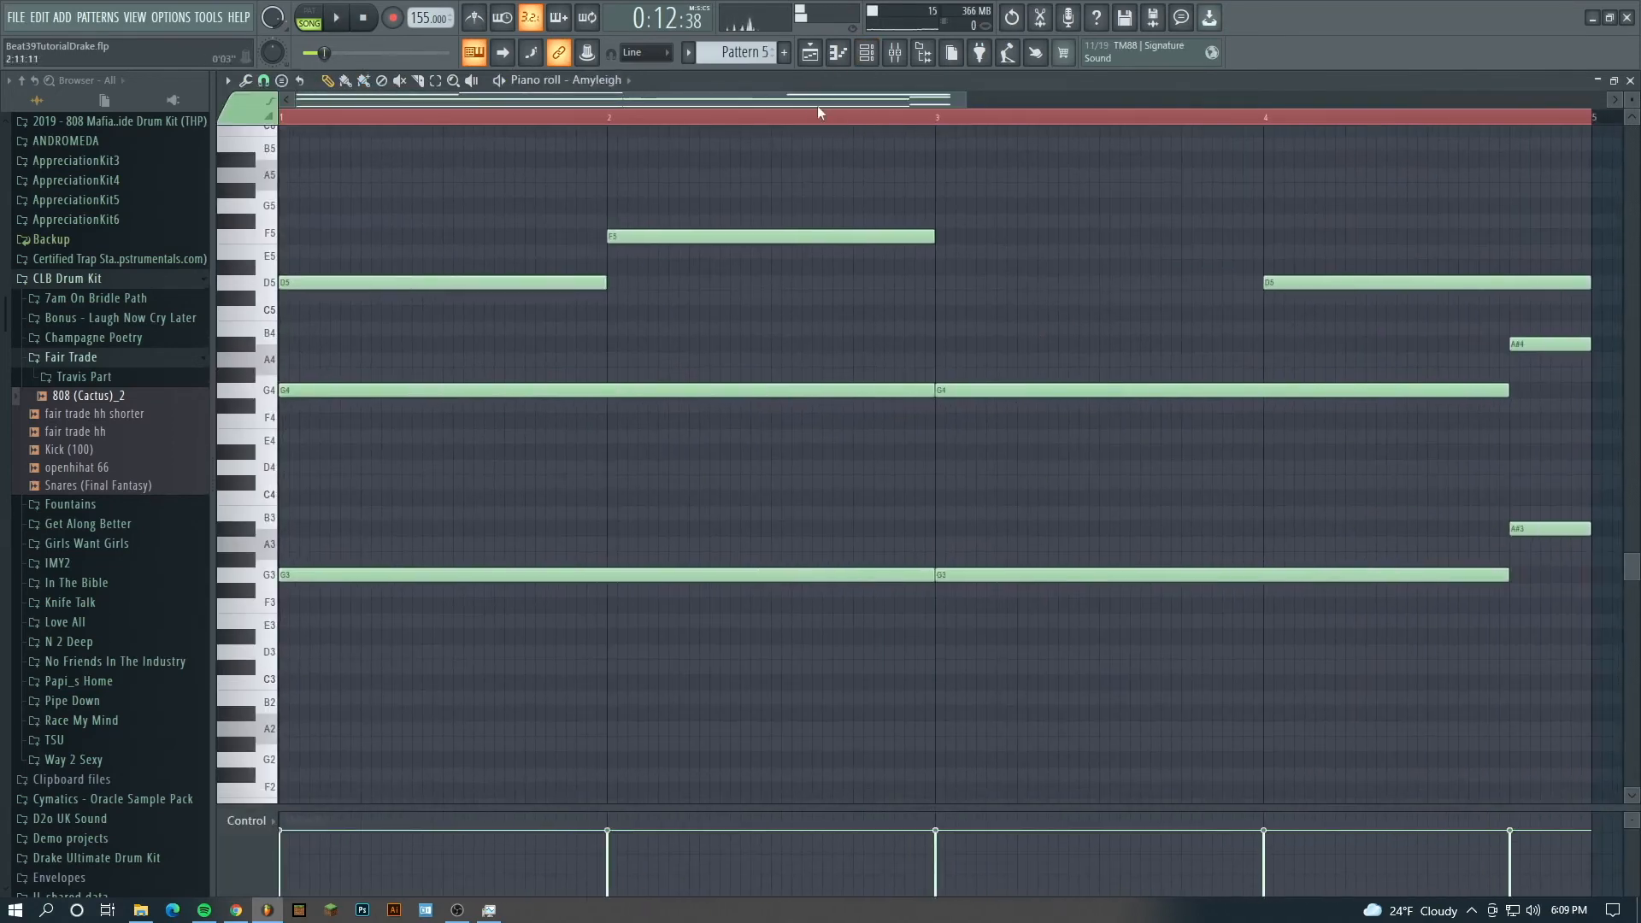
scroll(817, 111, down, 2)
scroll(748, 257, down, 1)
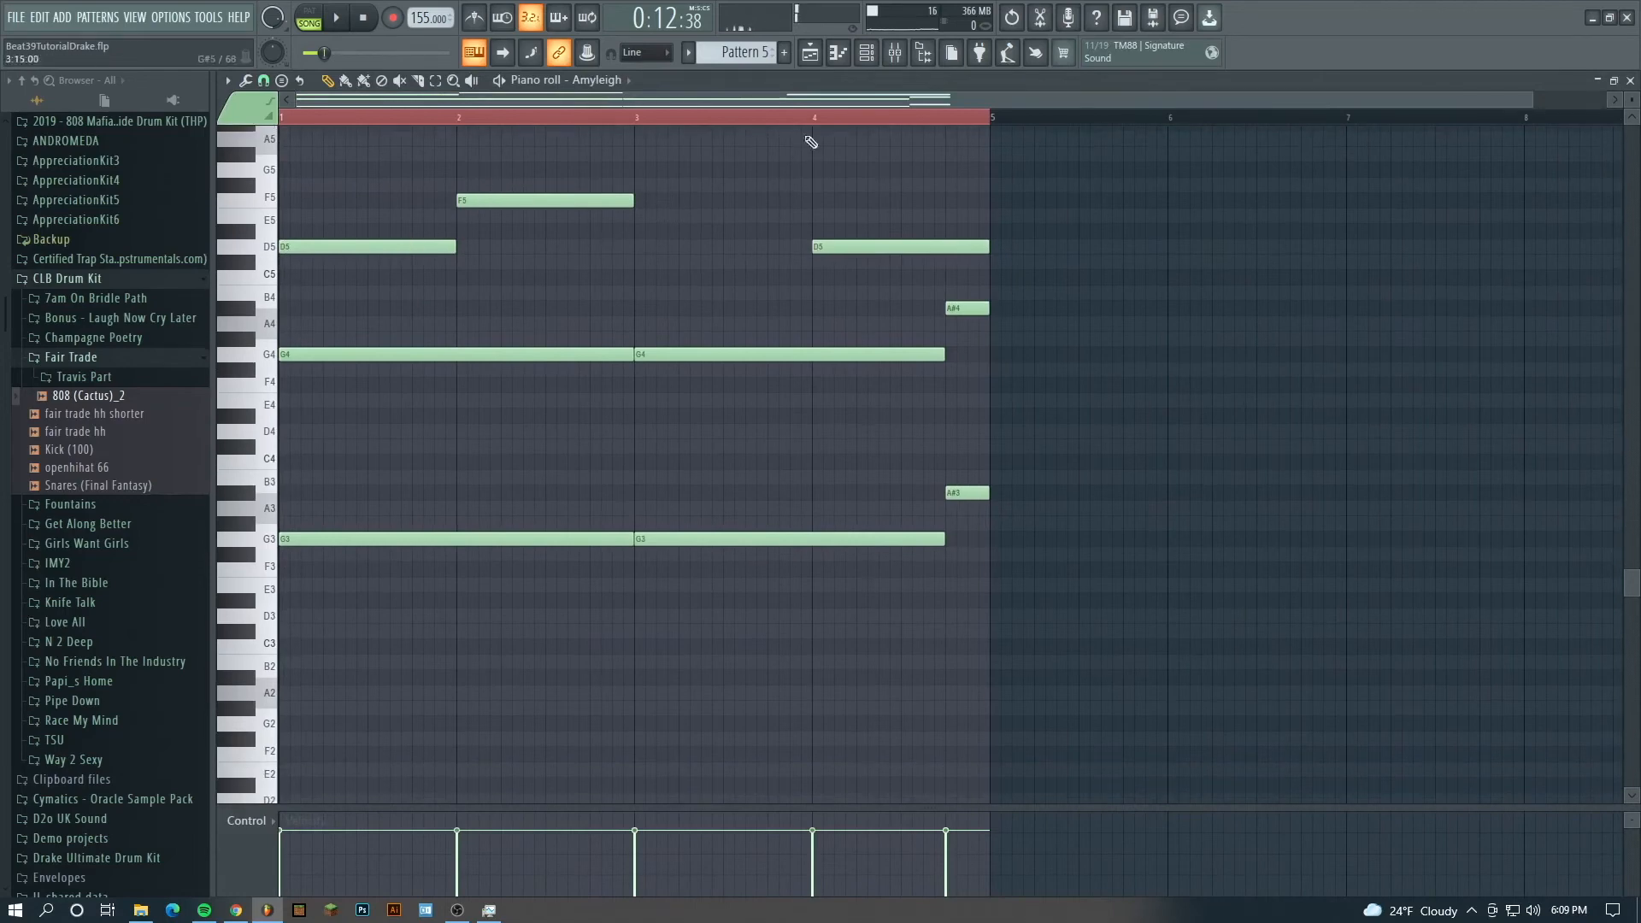
- Examine the mixer levels and the channel rack's instruments and mixer routing
click(814, 53)
click(894, 53)
click(867, 53)
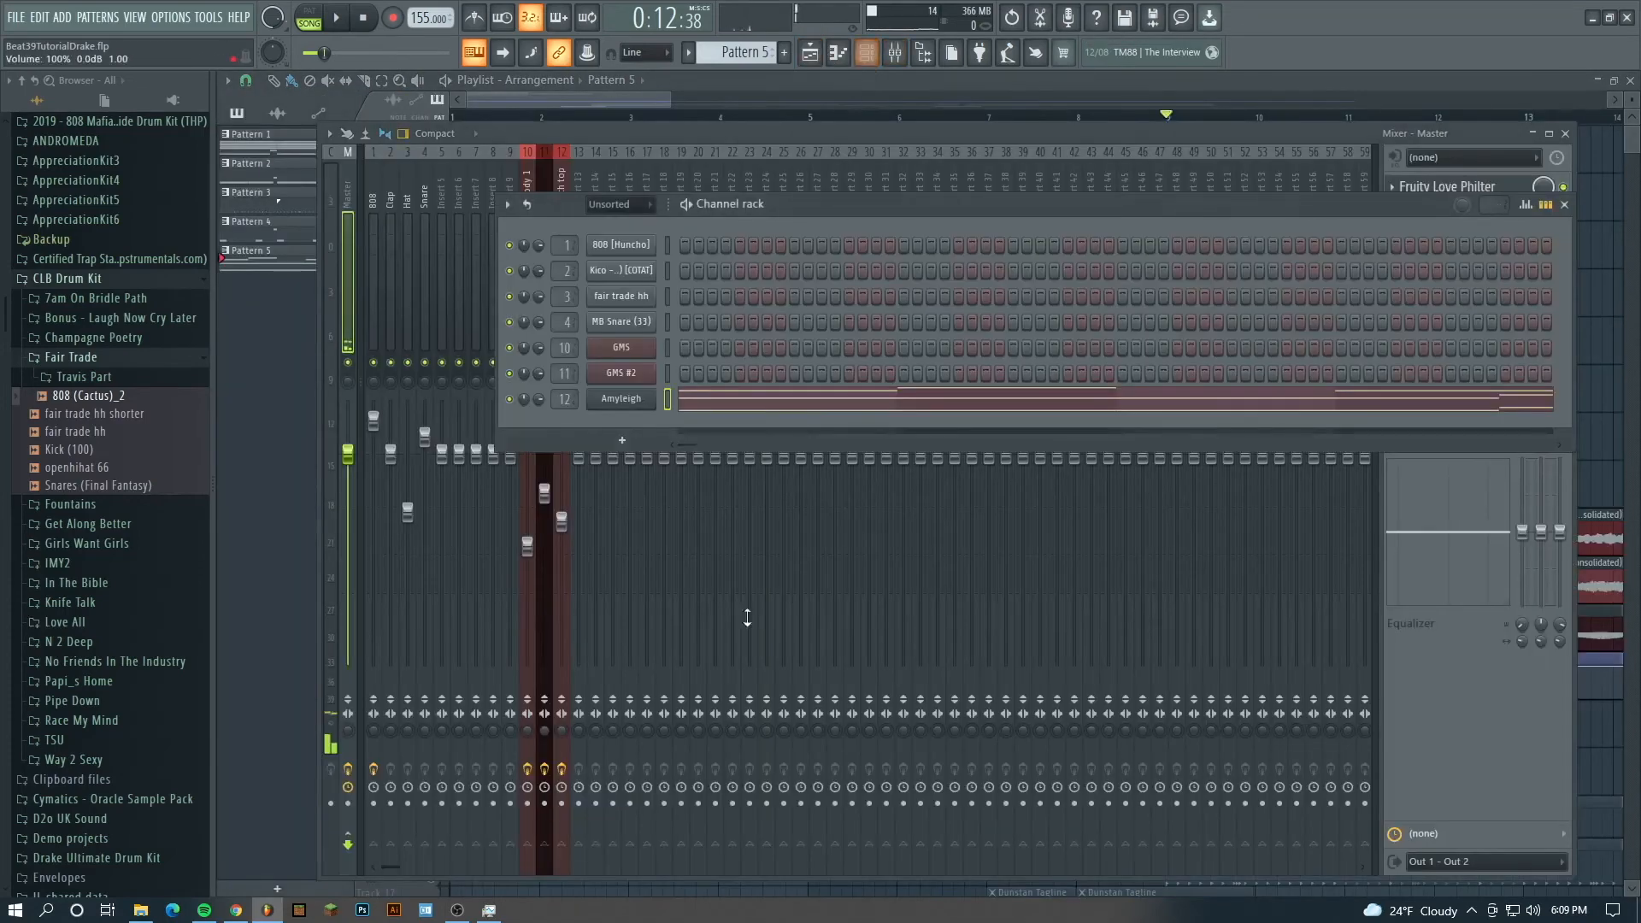
key(F12)
- Play the arrangement from bar 9 to hear the Synth top, Melody 1 and GMS layers
drag(1181, 427, 817, 282)
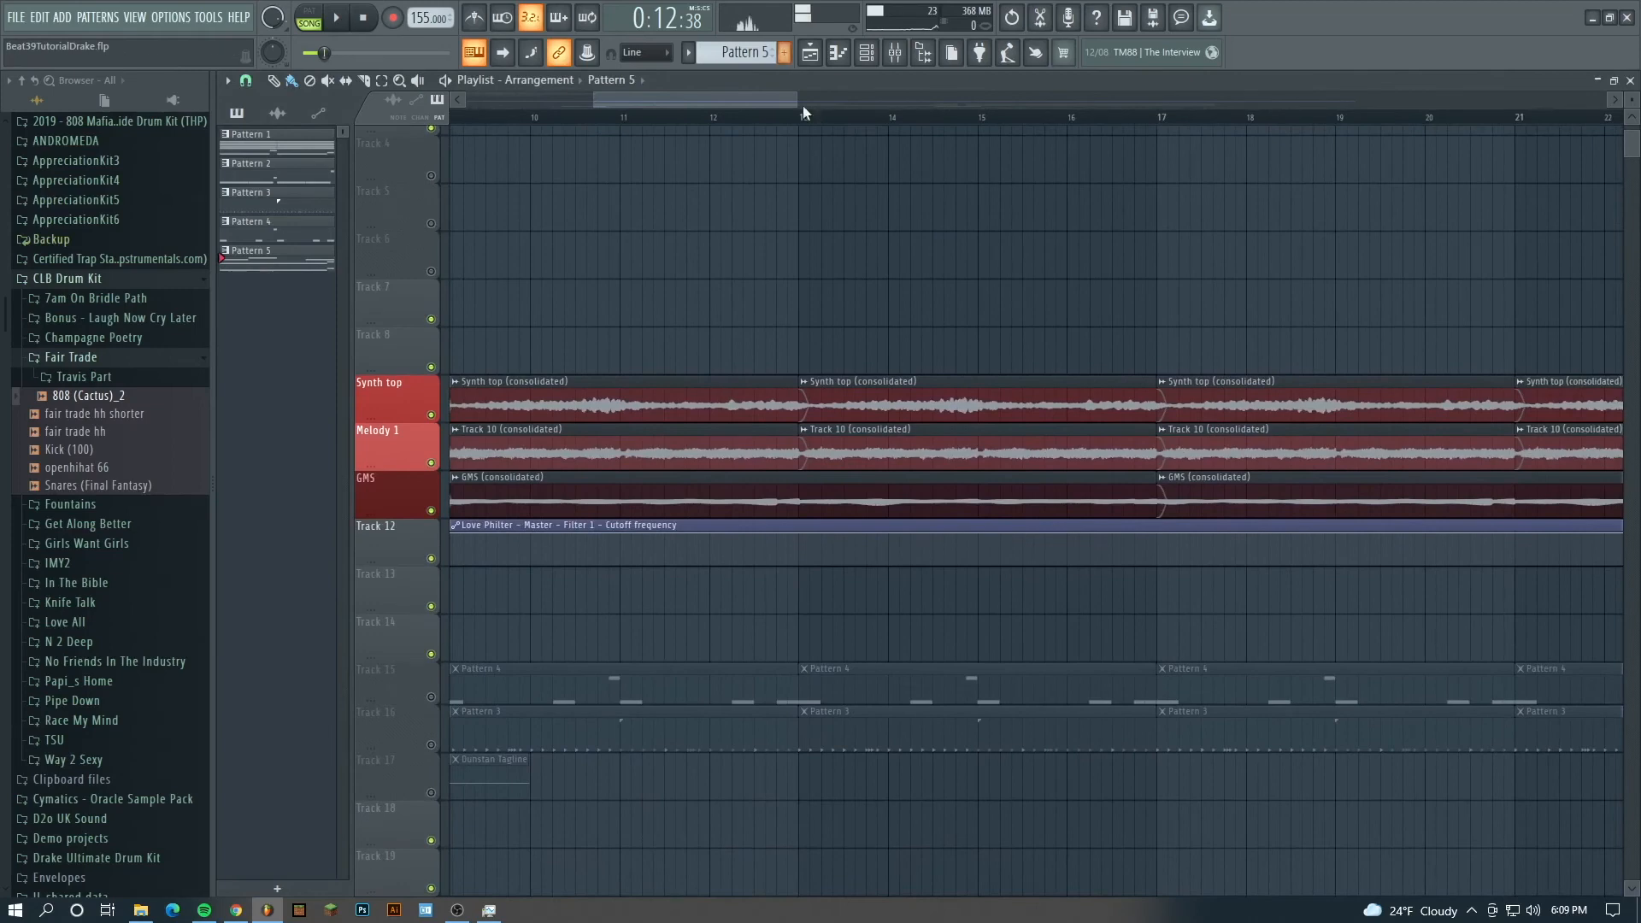
scroll(816, 121, down, 3)
key(space)
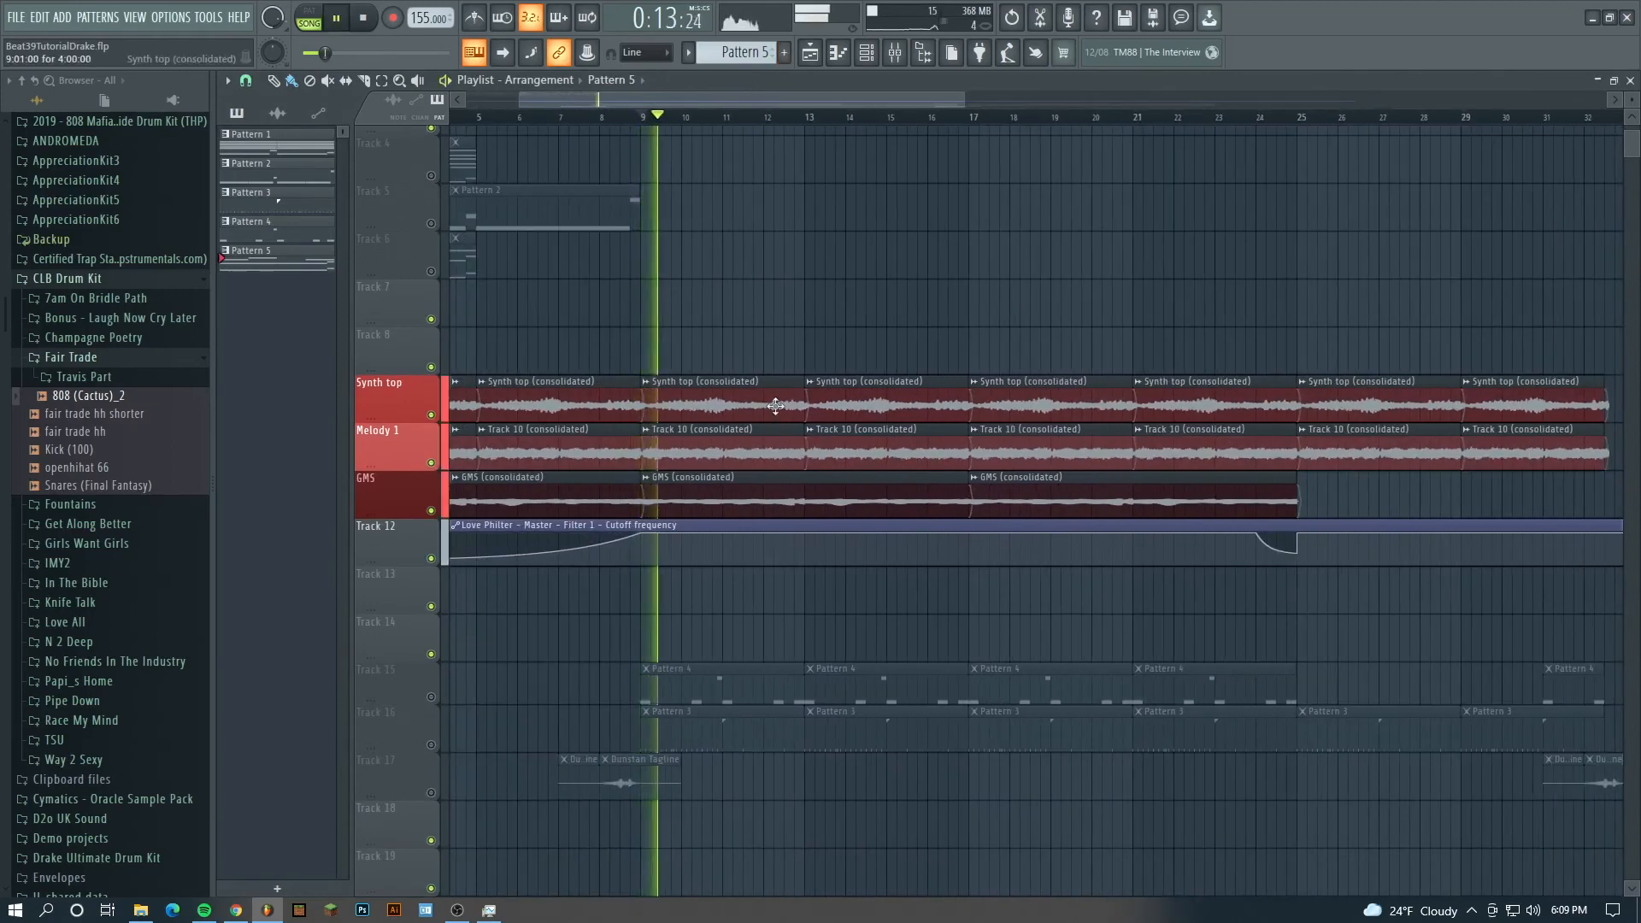
key(space)
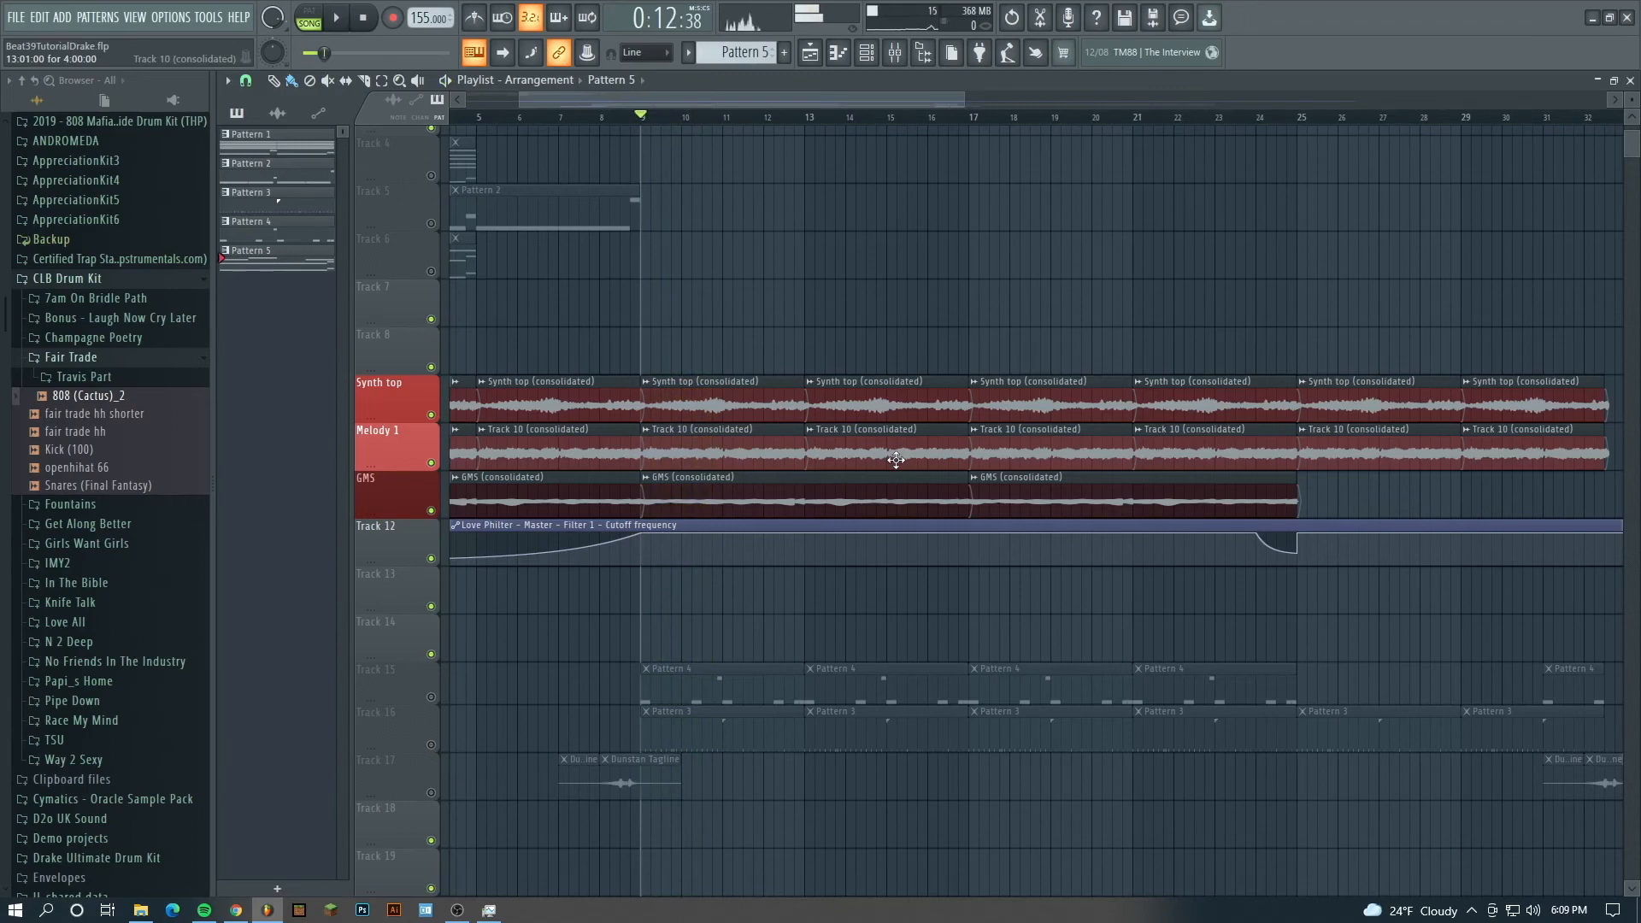
- Unmute Track 15 with the Pattern 4 clips and mute it again
click(433, 697)
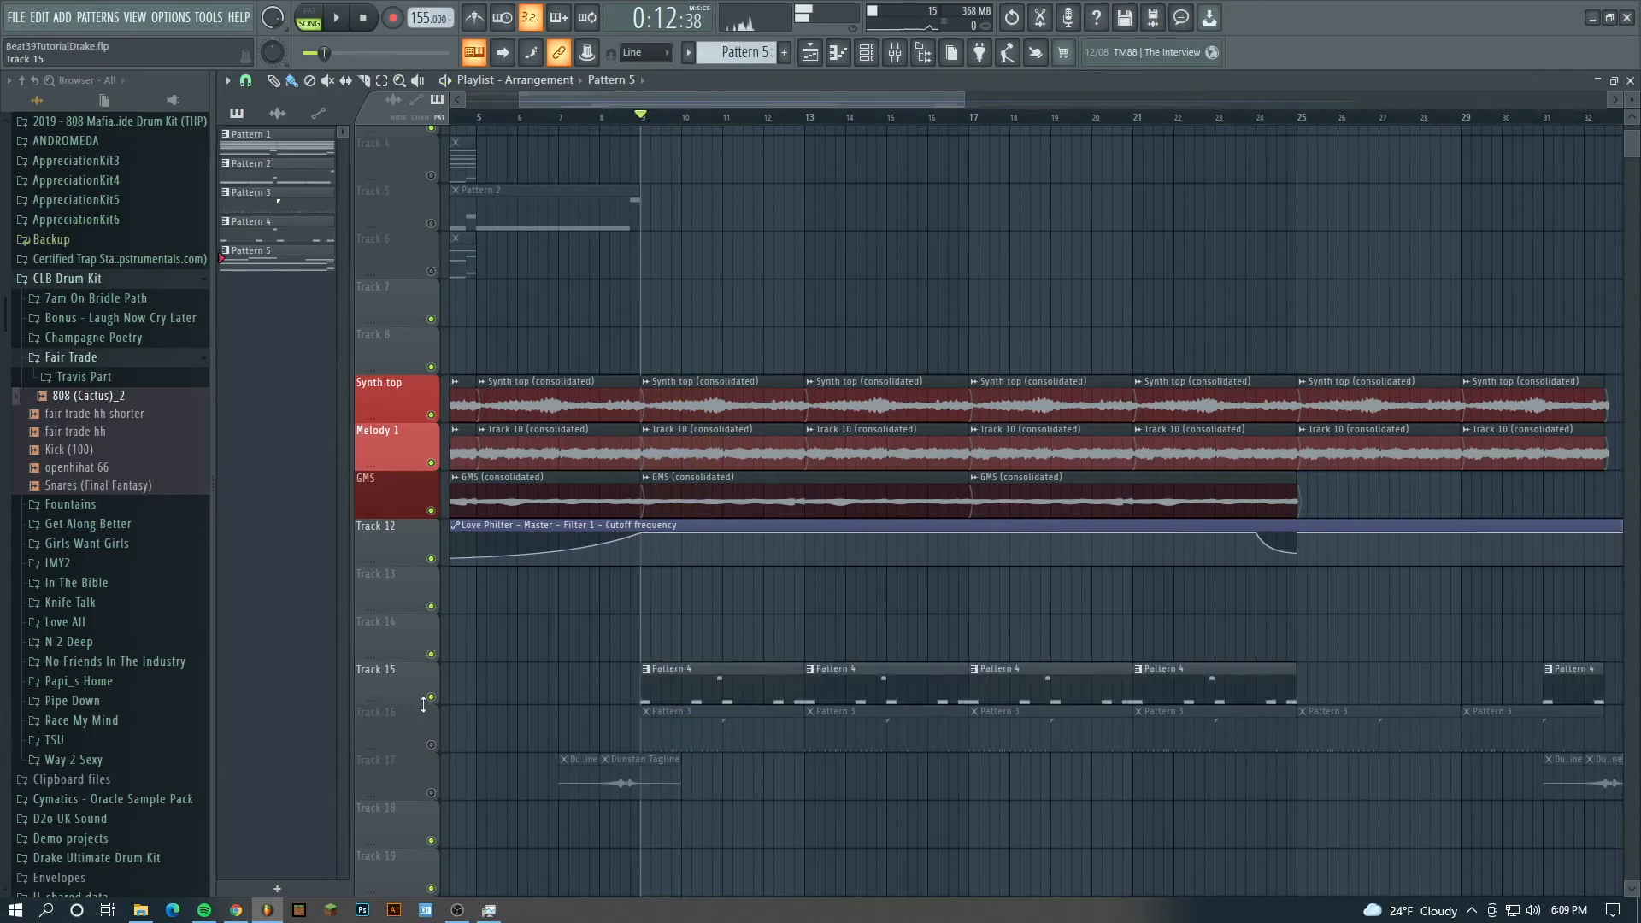
click(432, 698)
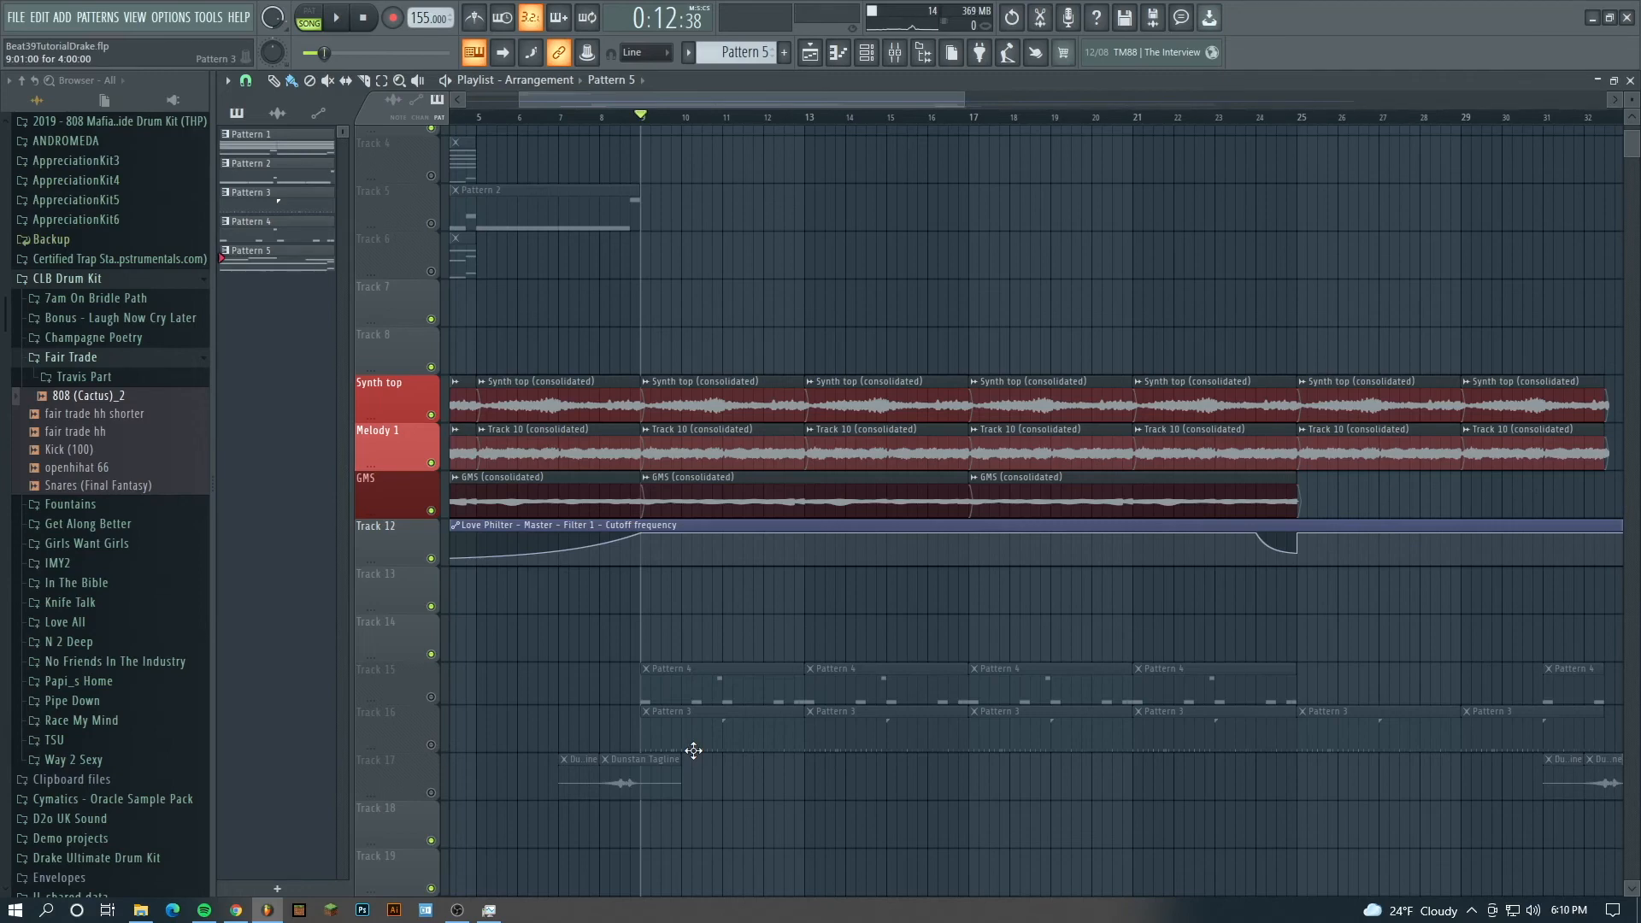
- Show the full arrangement and unmute Tracks 17, 16 and 15 while it plays from the start
scroll(747, 117, down, 5)
scroll(756, 396, down, 2)
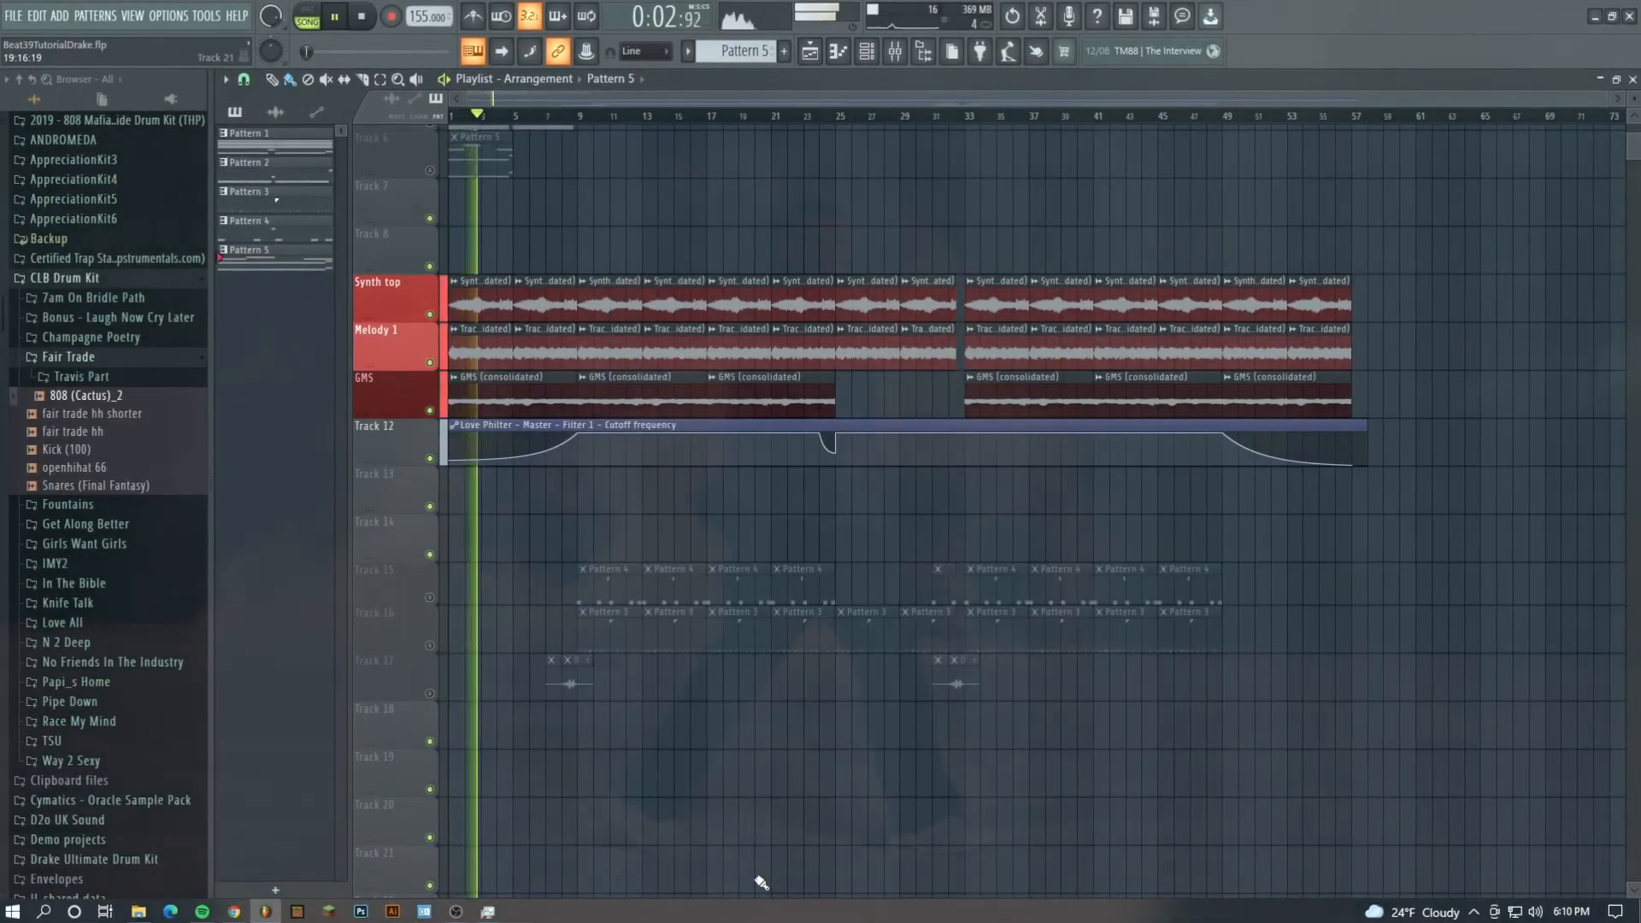
click(429, 694)
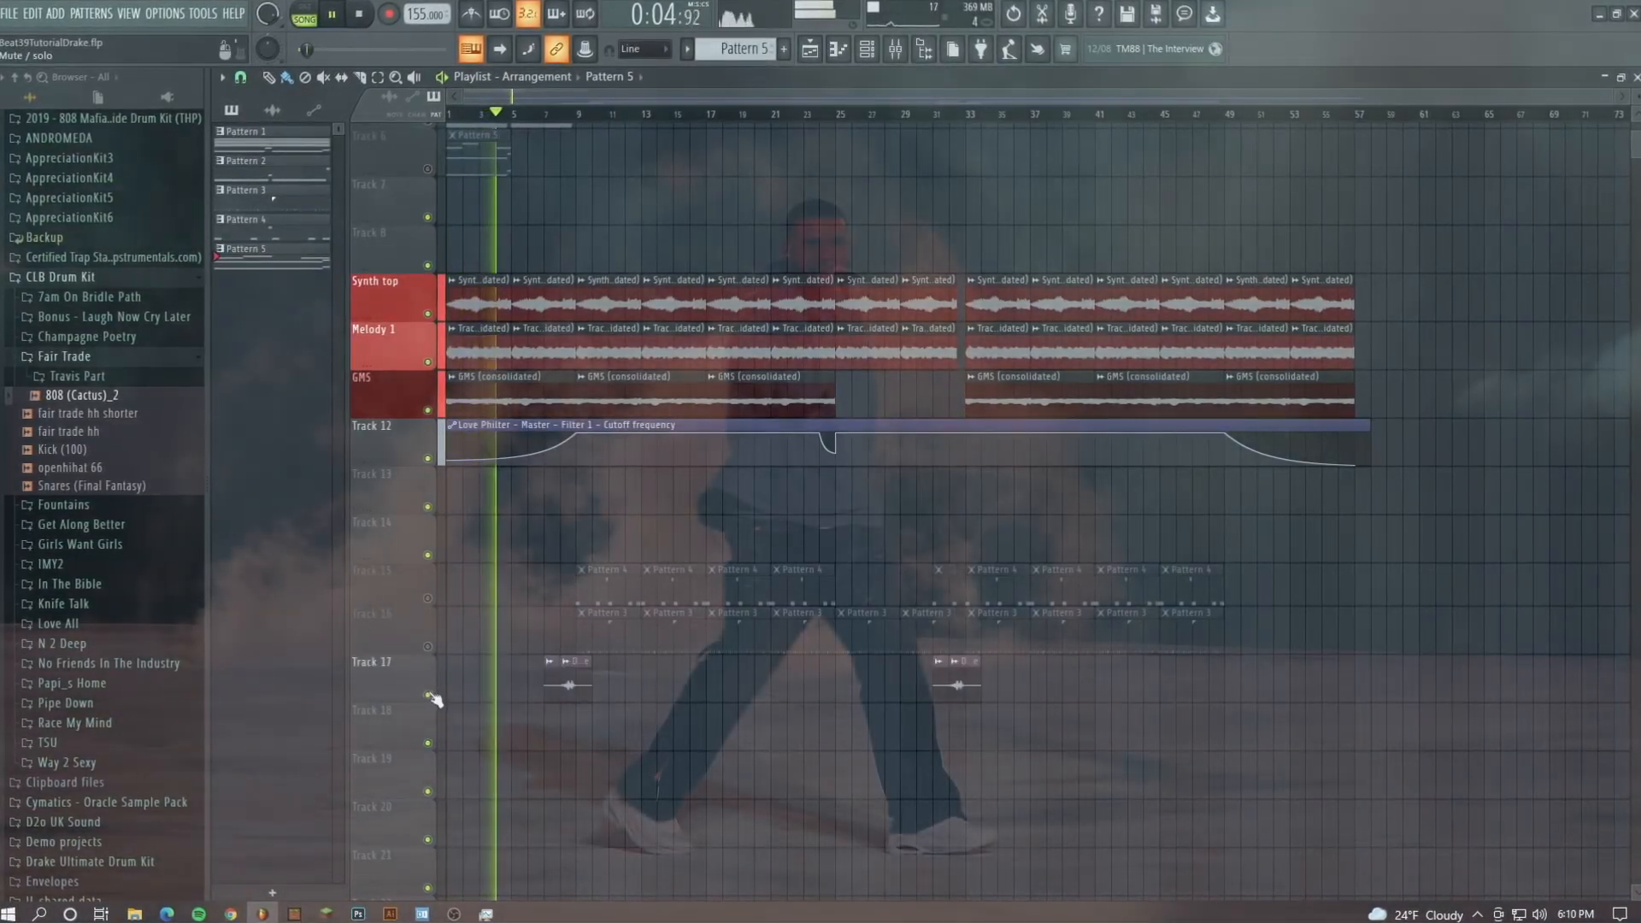
click(429, 646)
click(429, 599)
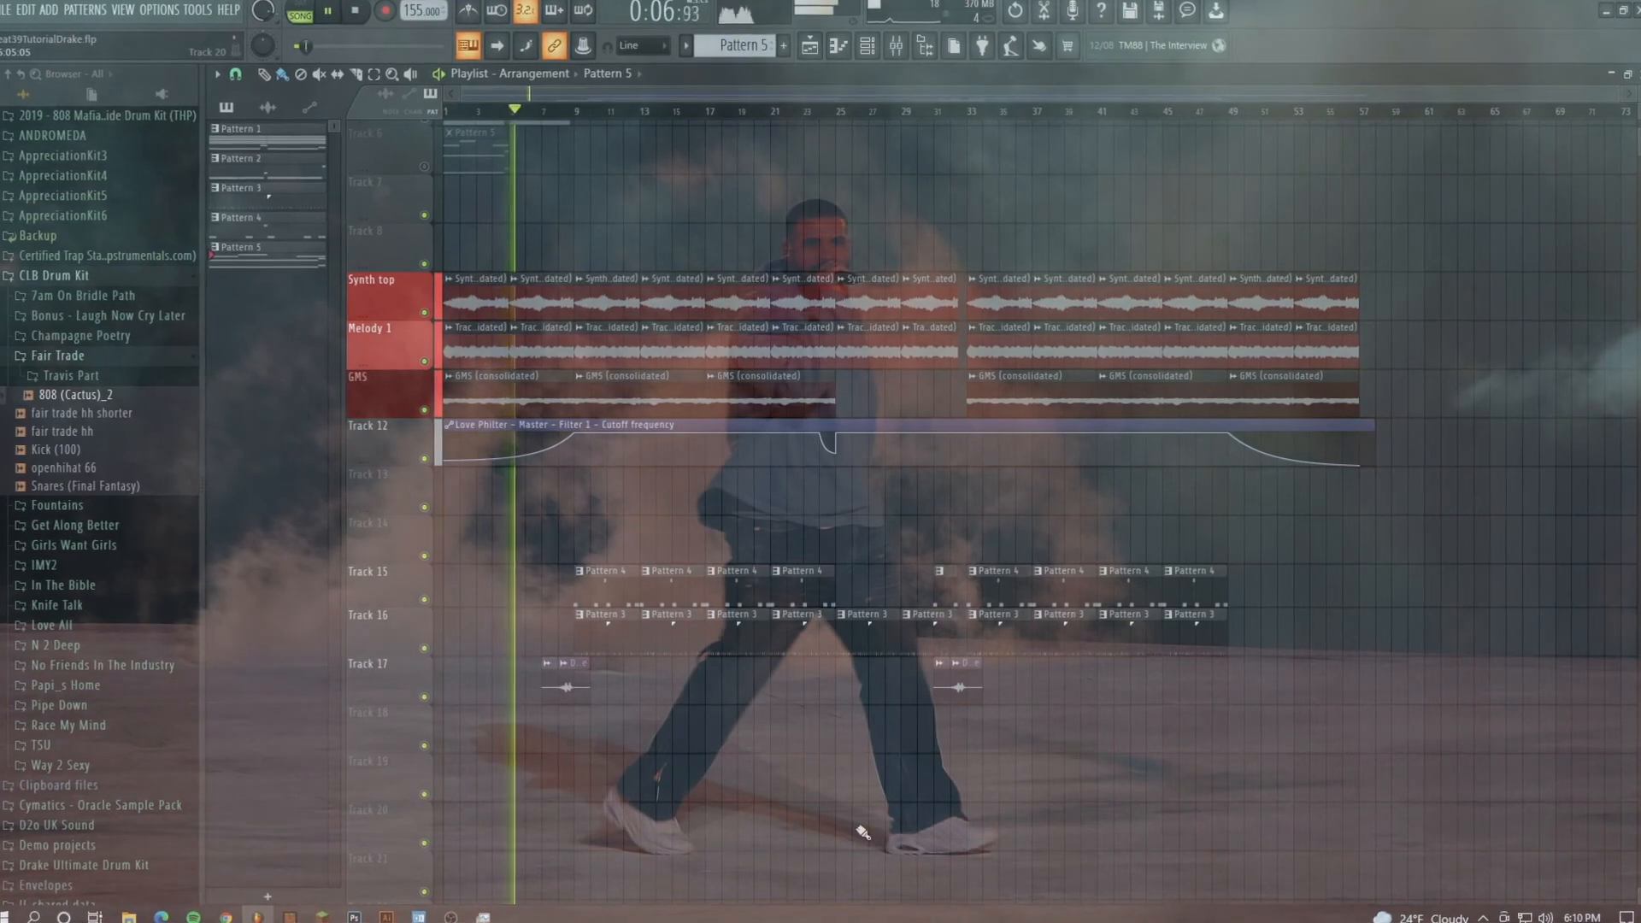